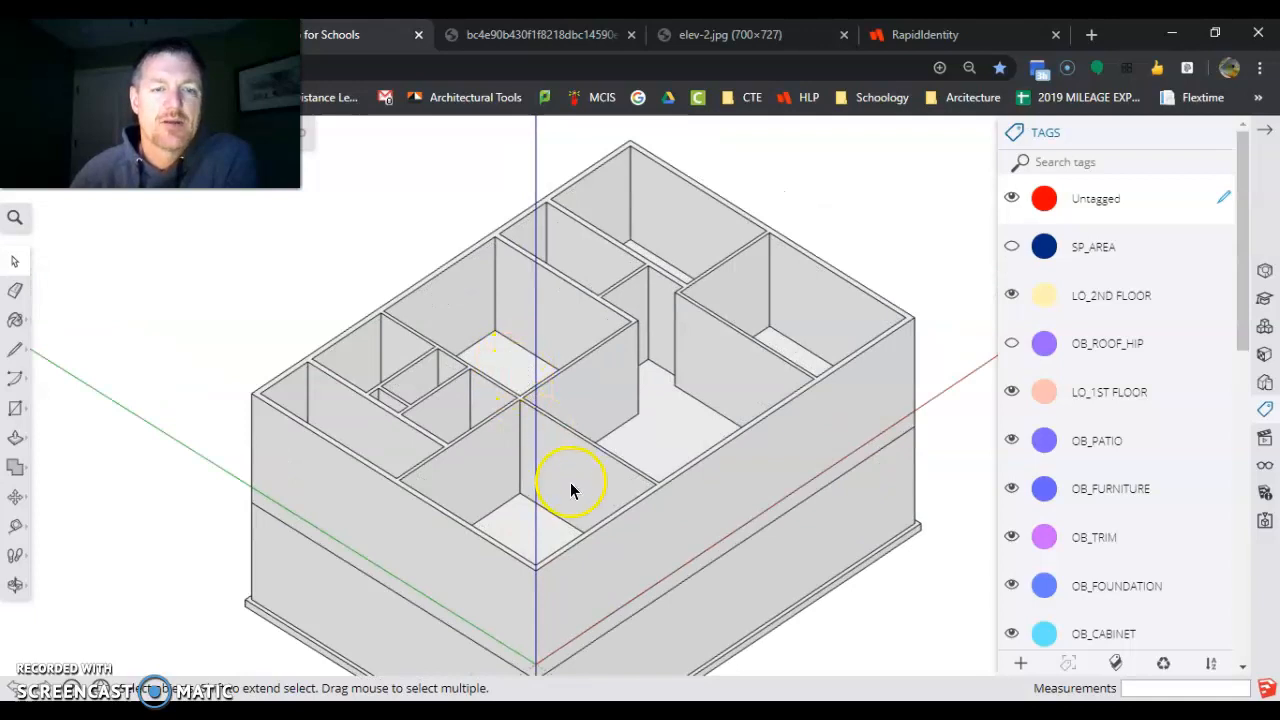
- Open the upper-level wall group for editing
scroll(564, 559, "up", 2)
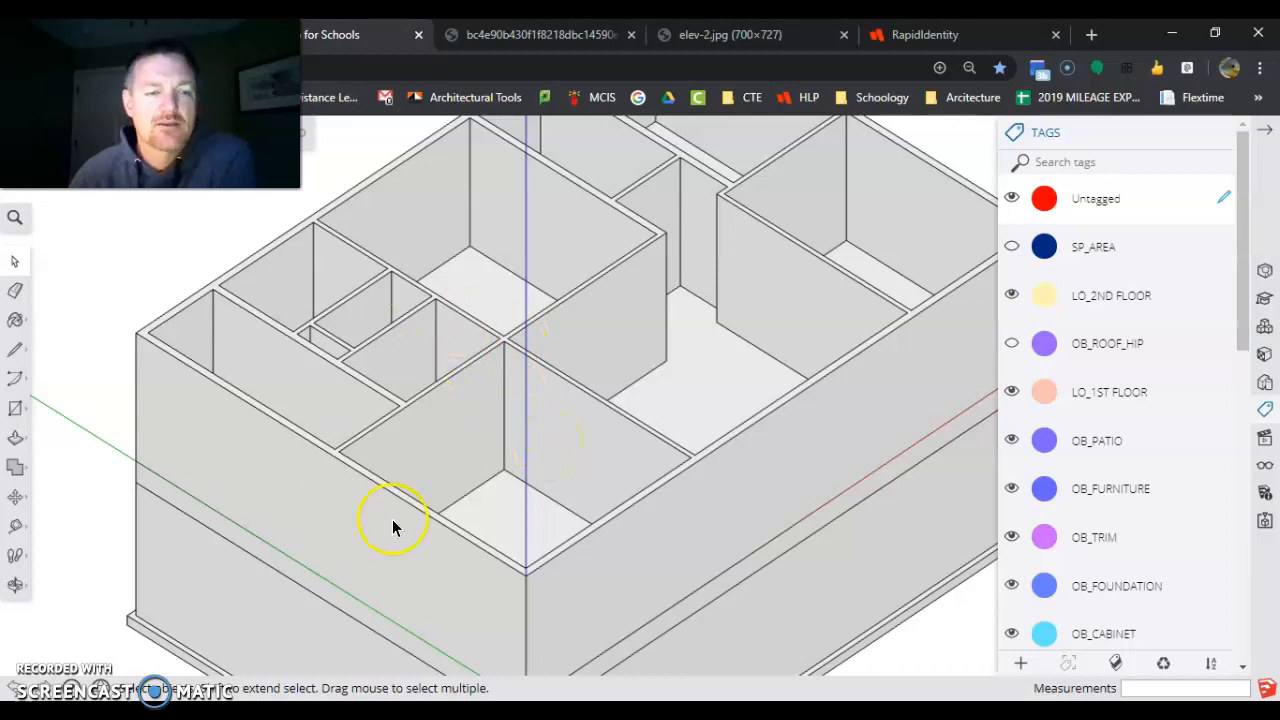
scroll(568, 628, "up", 3)
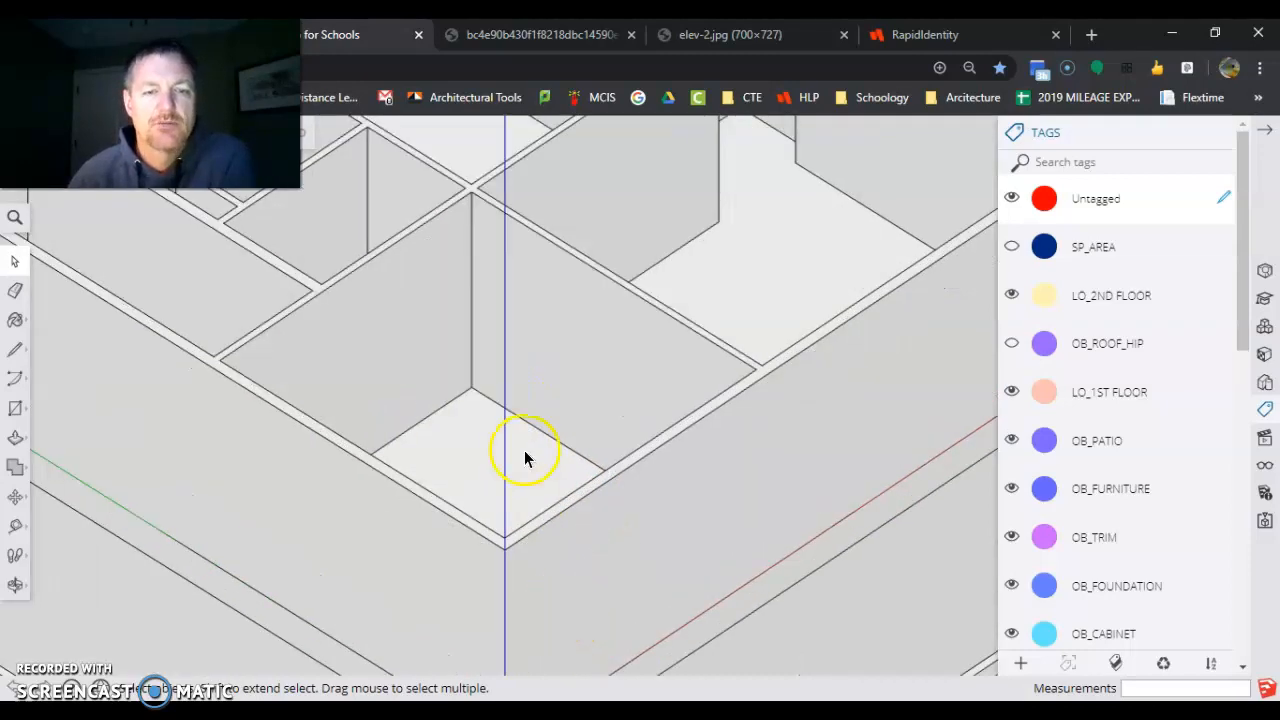
scroll(497, 417, "down", 3)
scroll(533, 570, "up", 3)
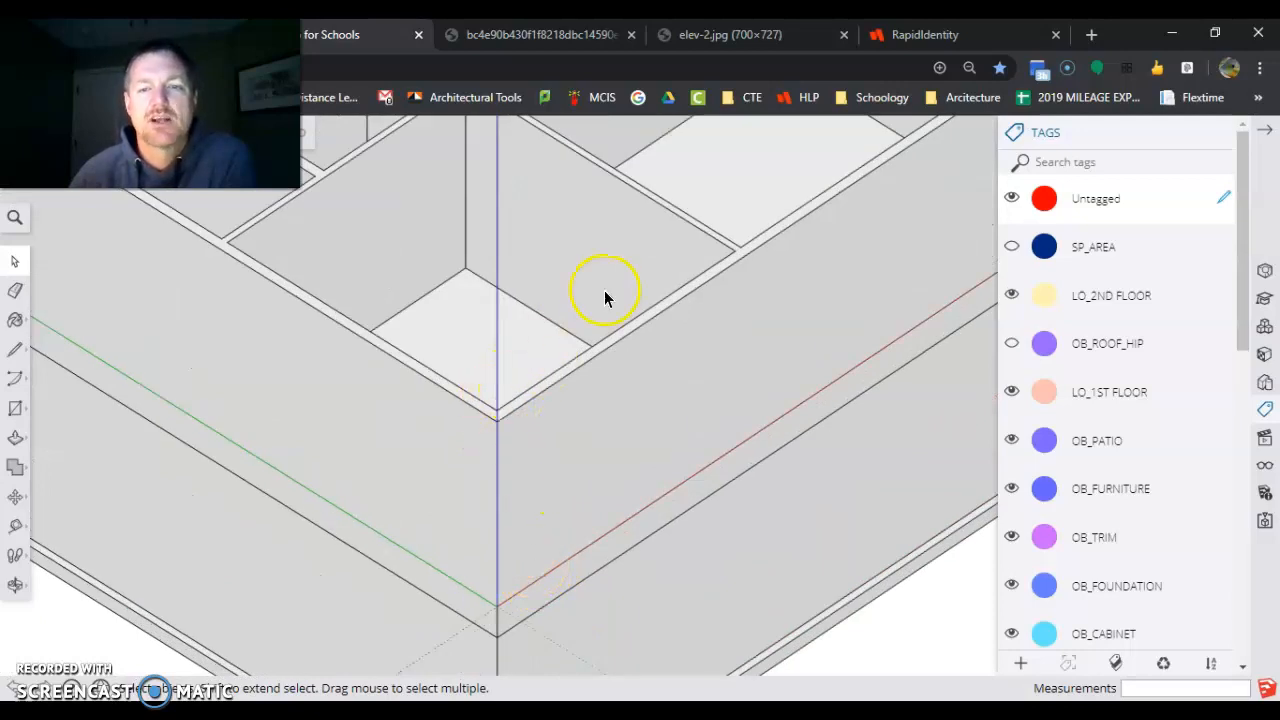
left_click(591, 363)
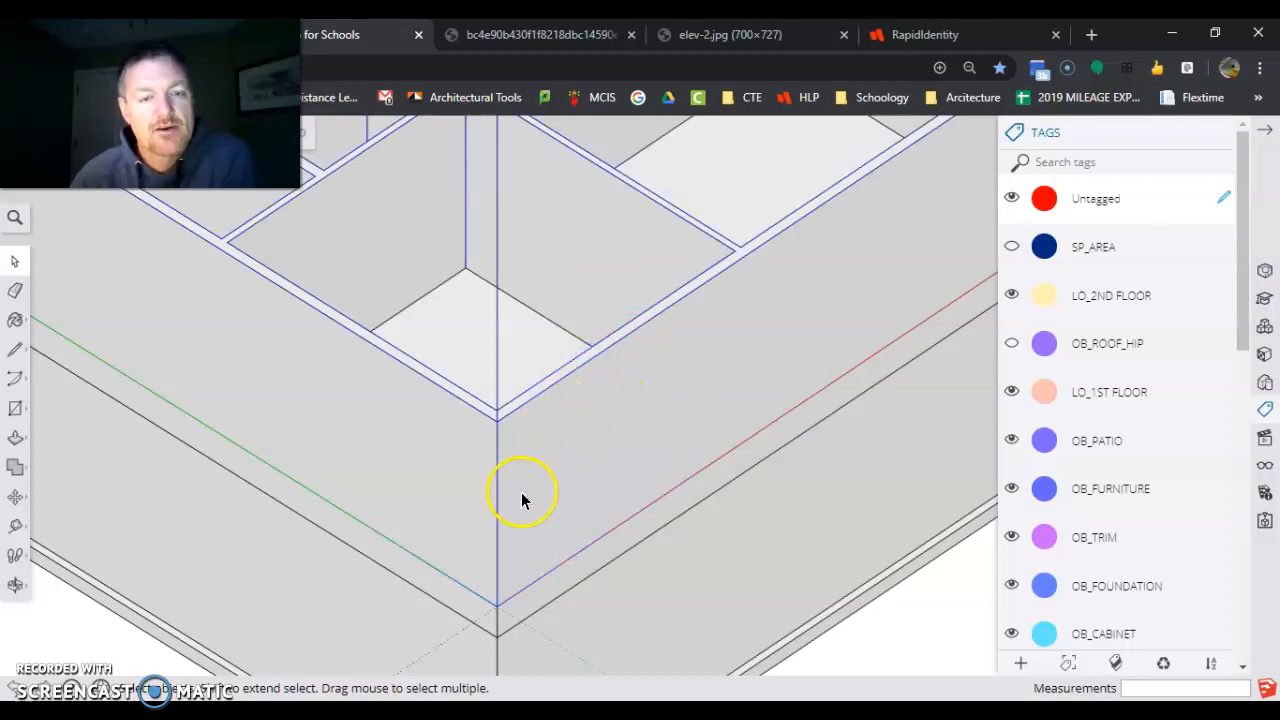
double_click(541, 447)
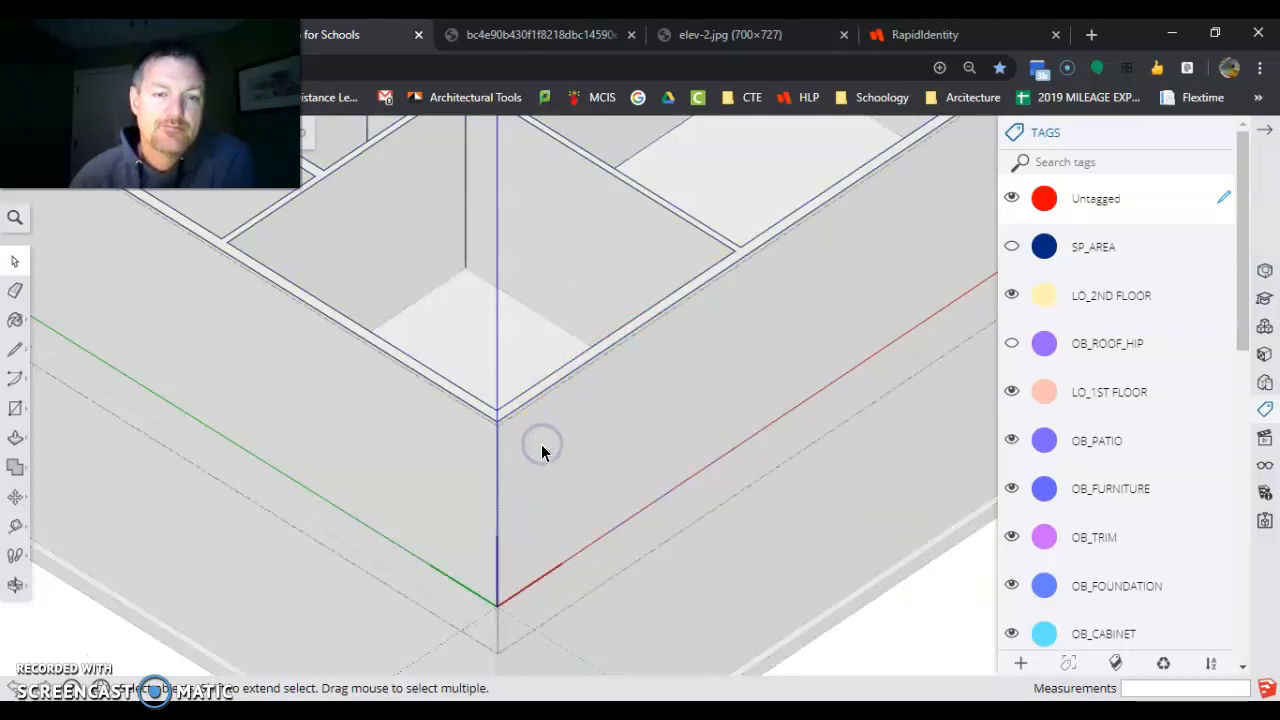
scroll(557, 561, "down", 5)
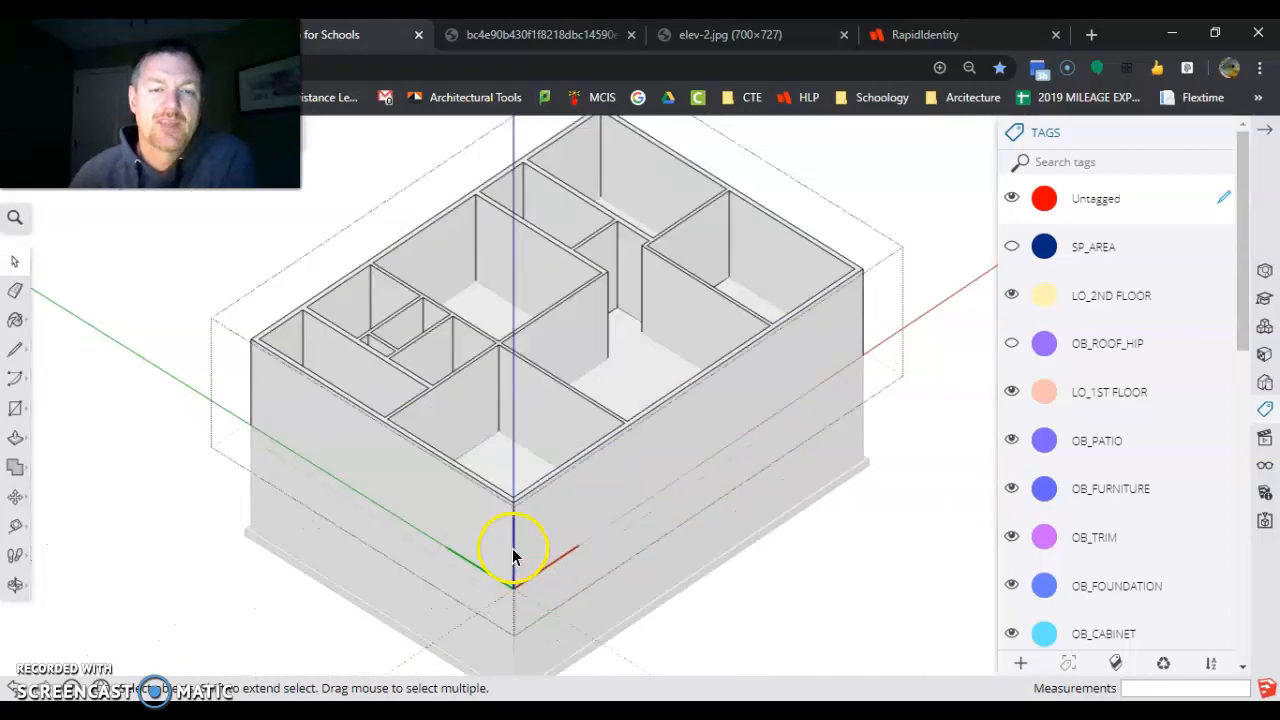
- Check the house elevation drawings, and place a horizontal guide 6'9" above the base edge of the exterior wall along the red axis
left_click(535, 34)
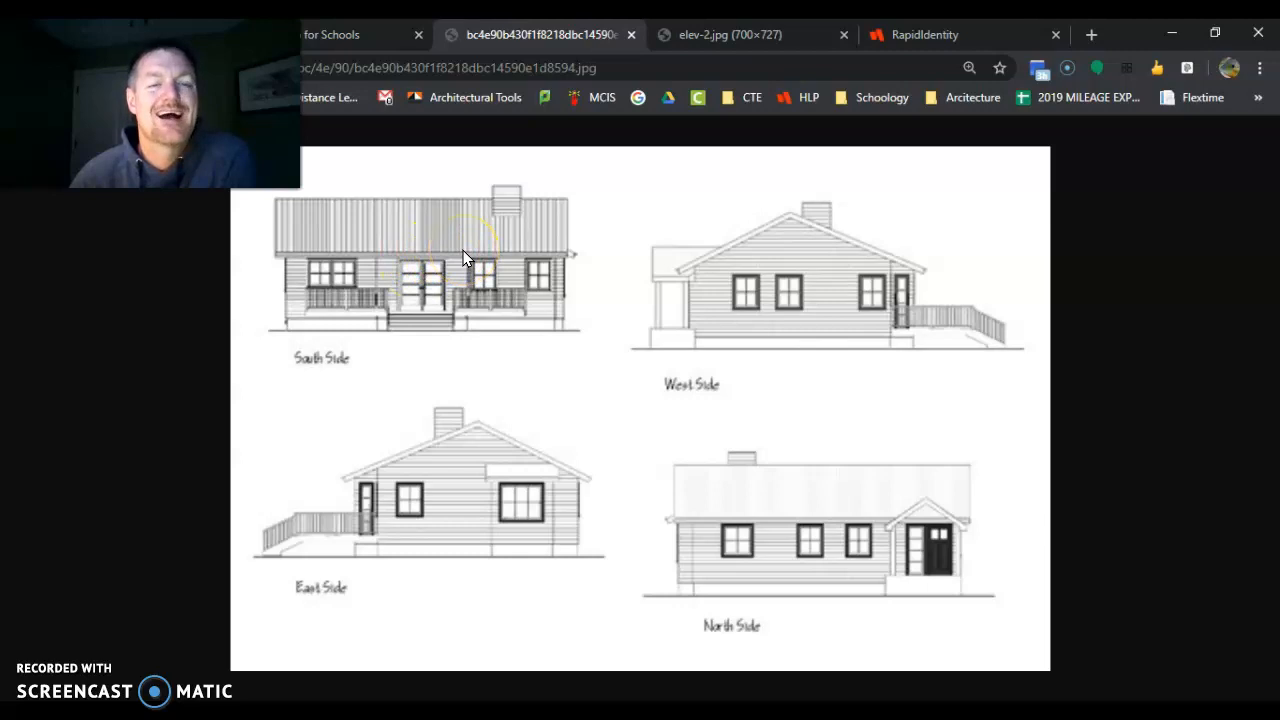
left_click(383, 36)
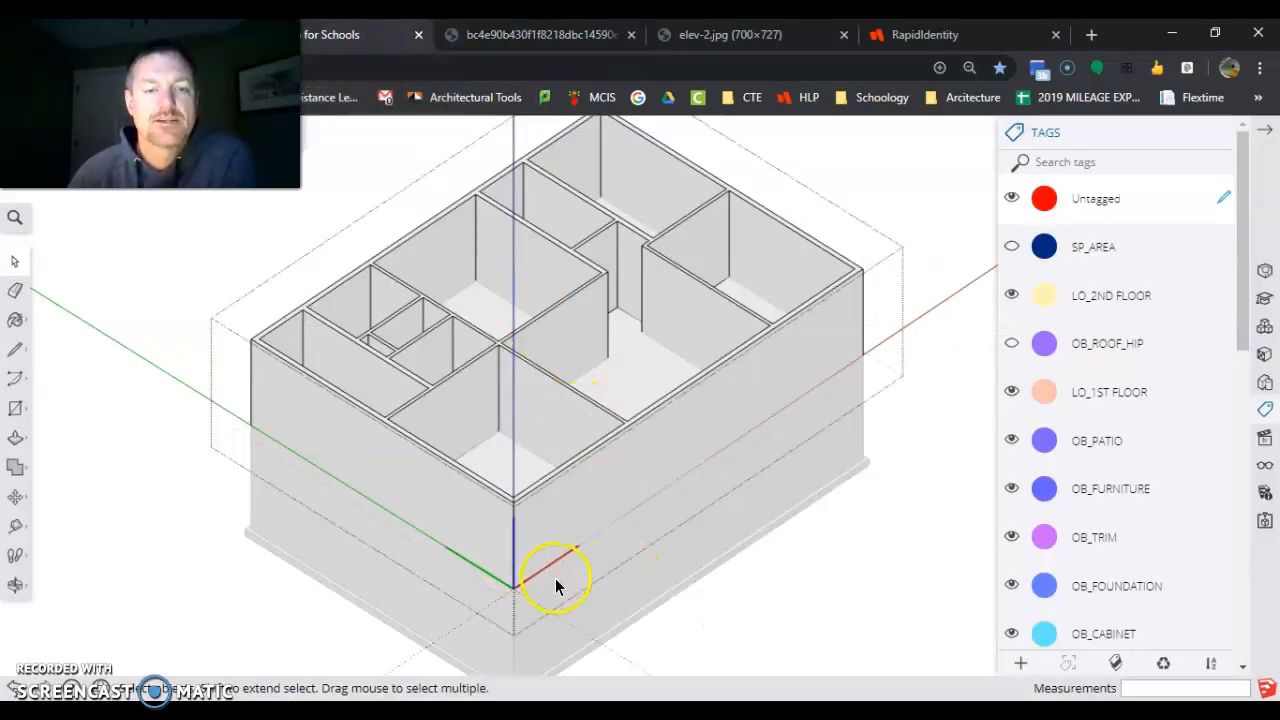
scroll(556, 580, "up", 3)
middle_click_drag(503, 530, 480, 400)
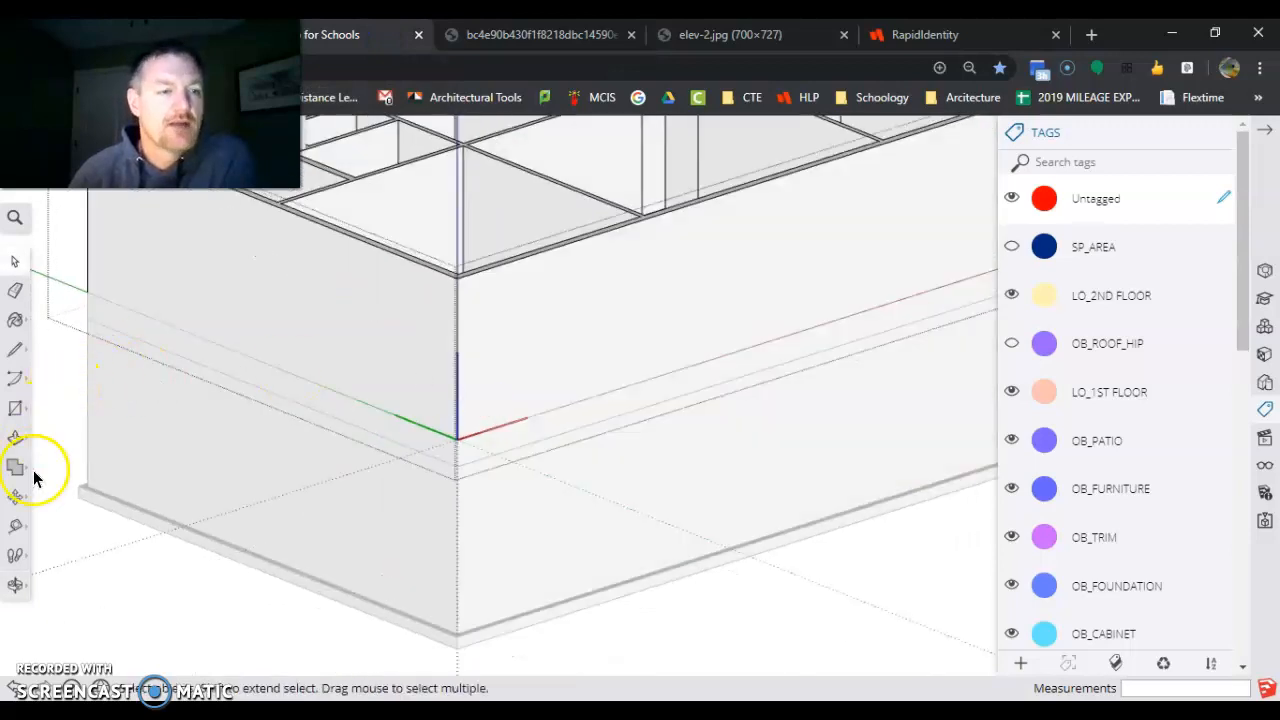
left_click(15, 527)
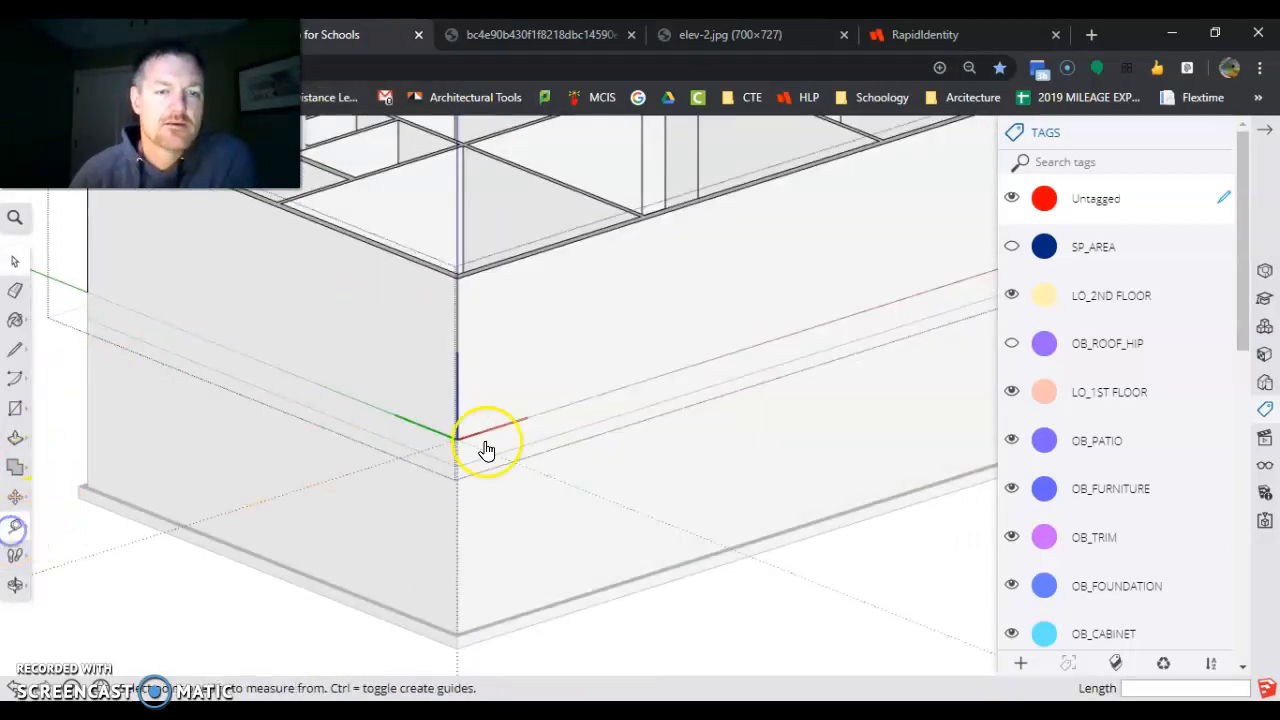
left_click(535, 413)
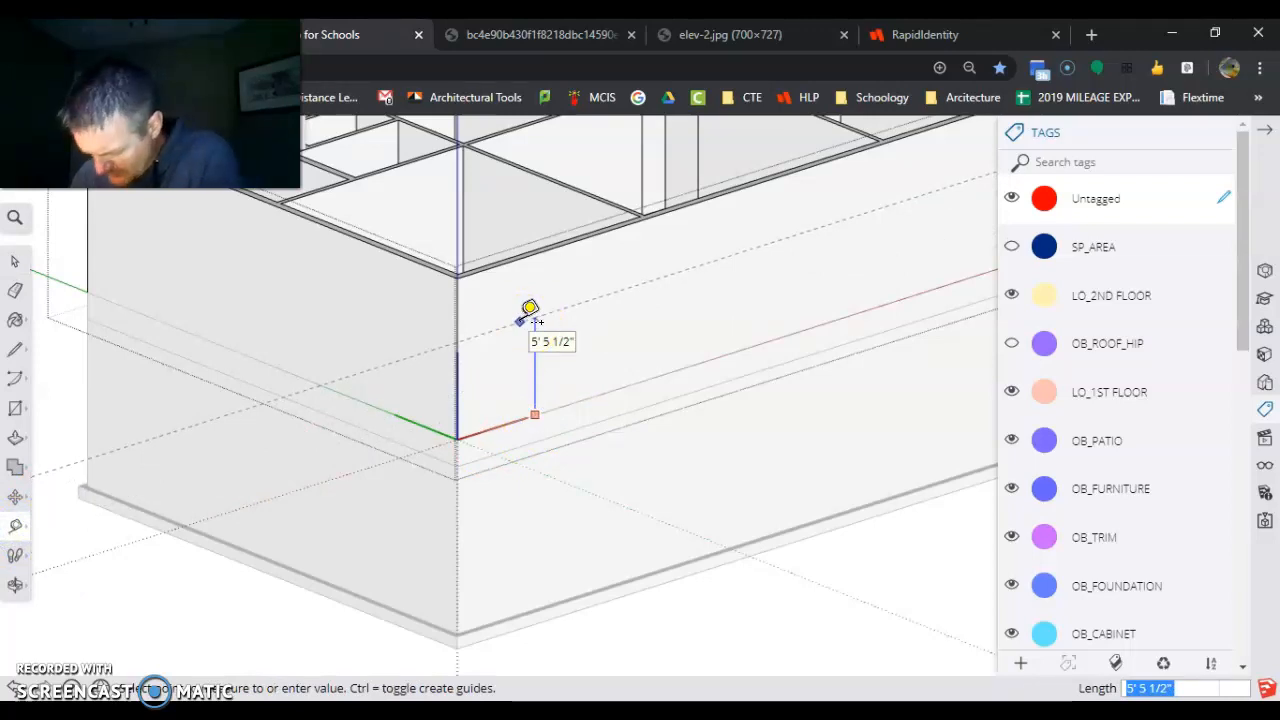
type("6'9")
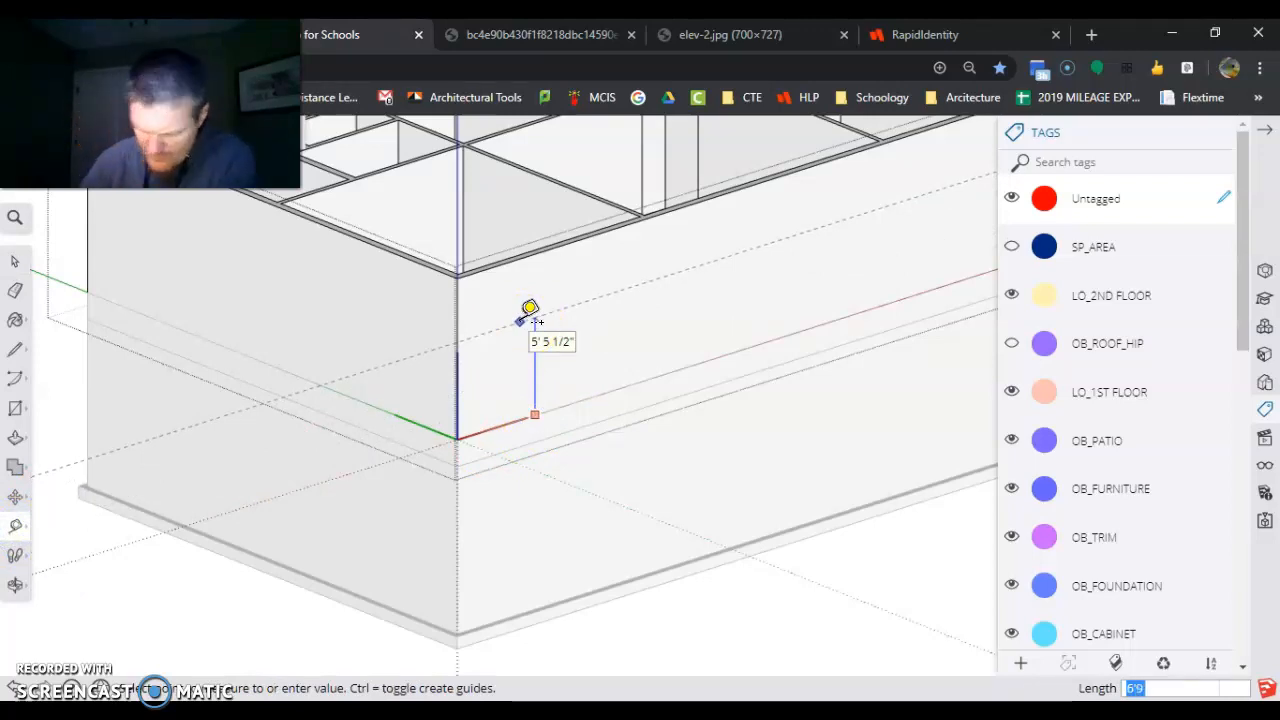
key("Return")
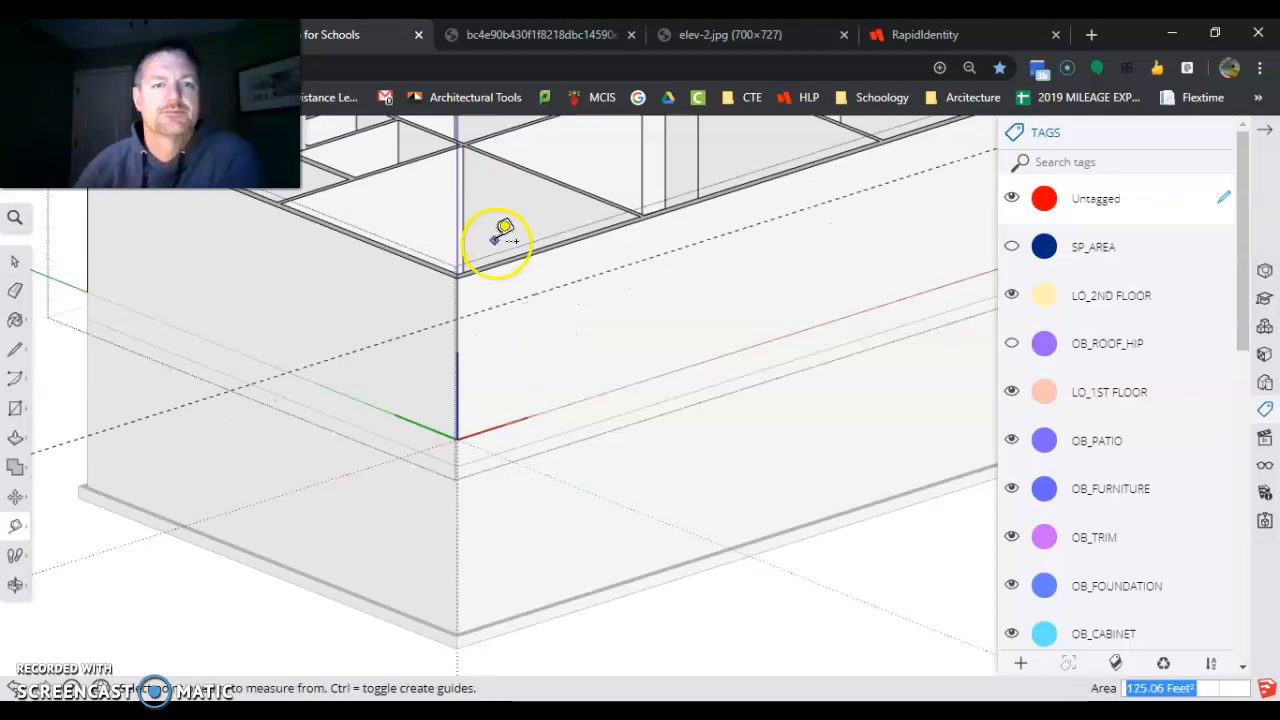
- Select the top face of the upper-level walls with its bounding edges and make it a group
scroll(480, 300, "up", 2)
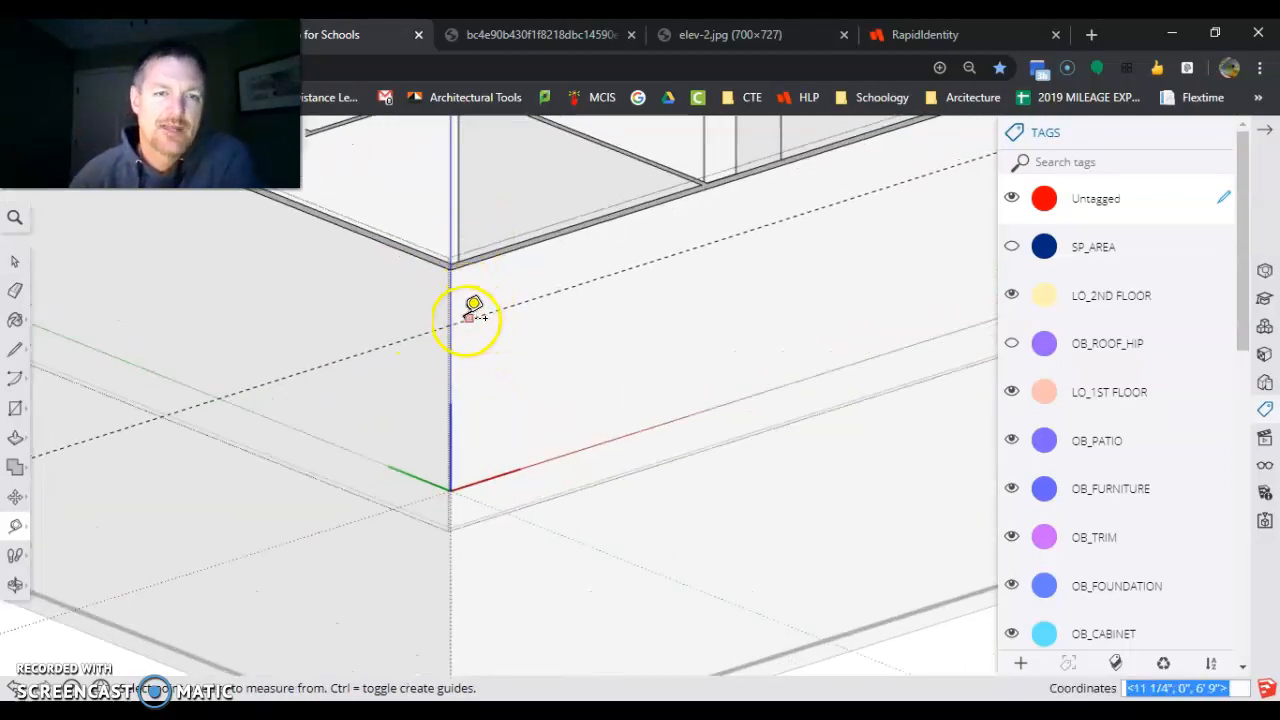
scroll(520, 302, "down", 4)
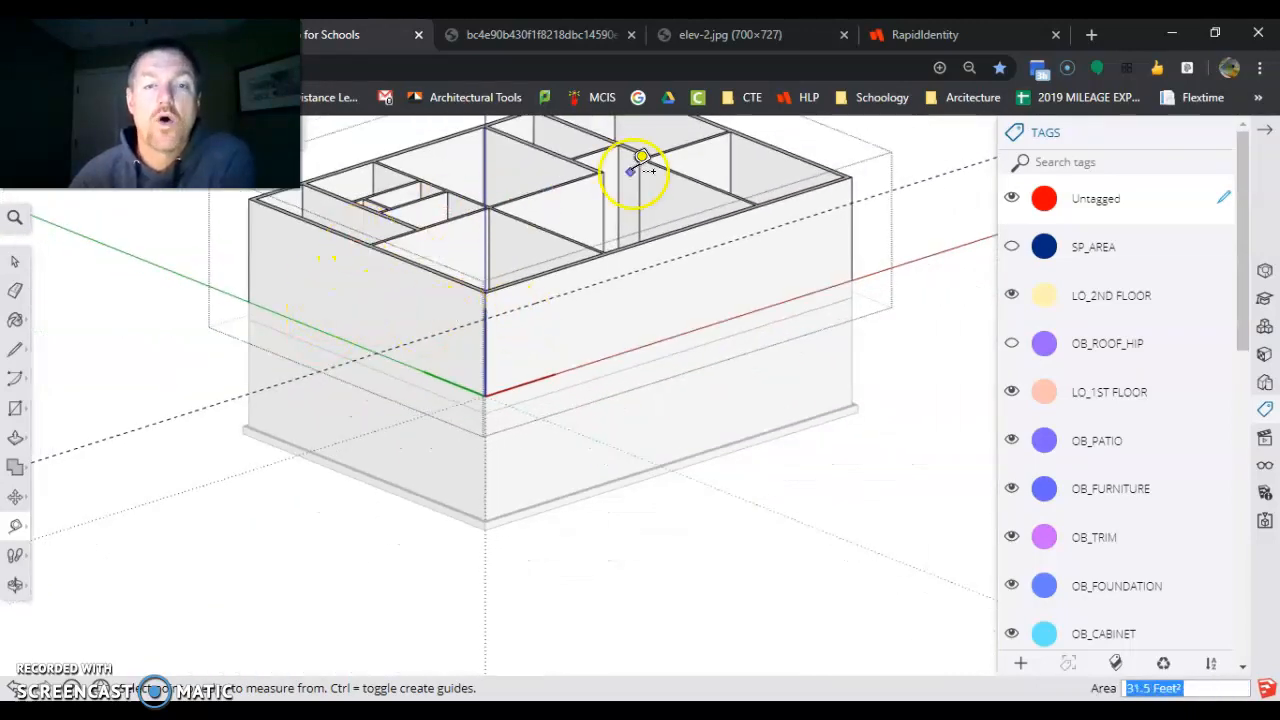
scroll(428, 194, "up", 5)
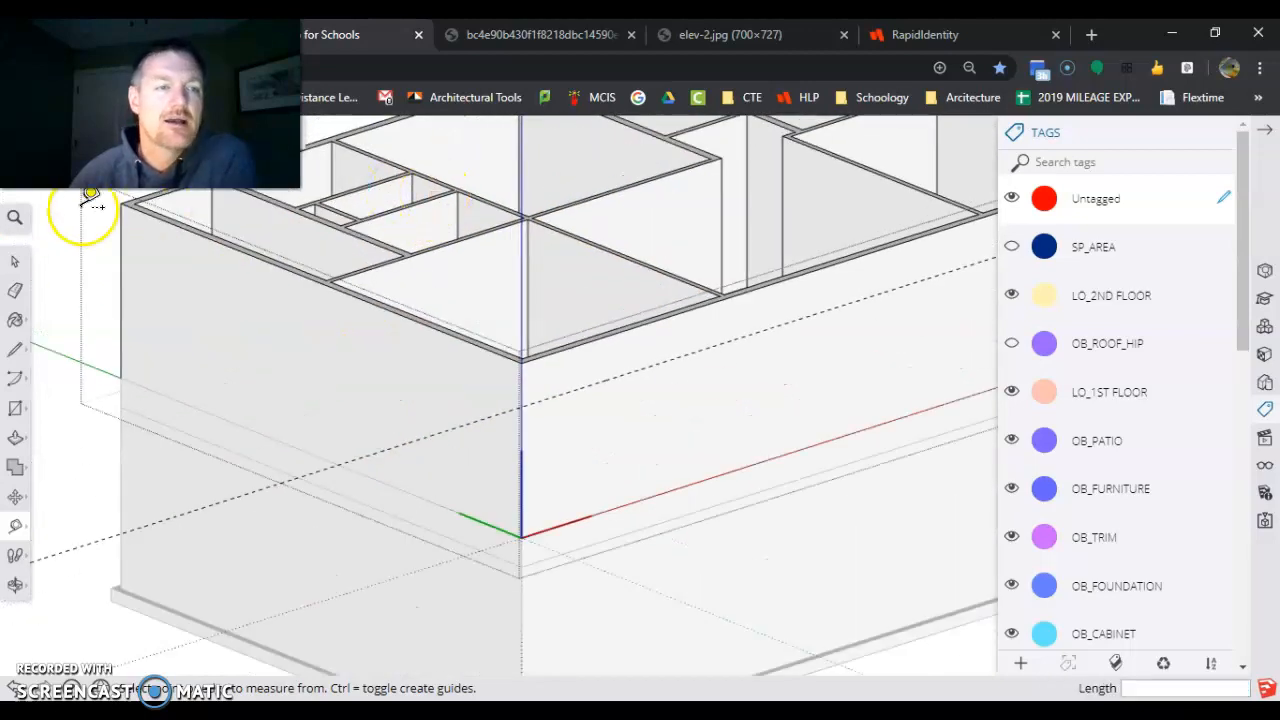
left_click(14, 261)
scroll(720, 271, "up", 5)
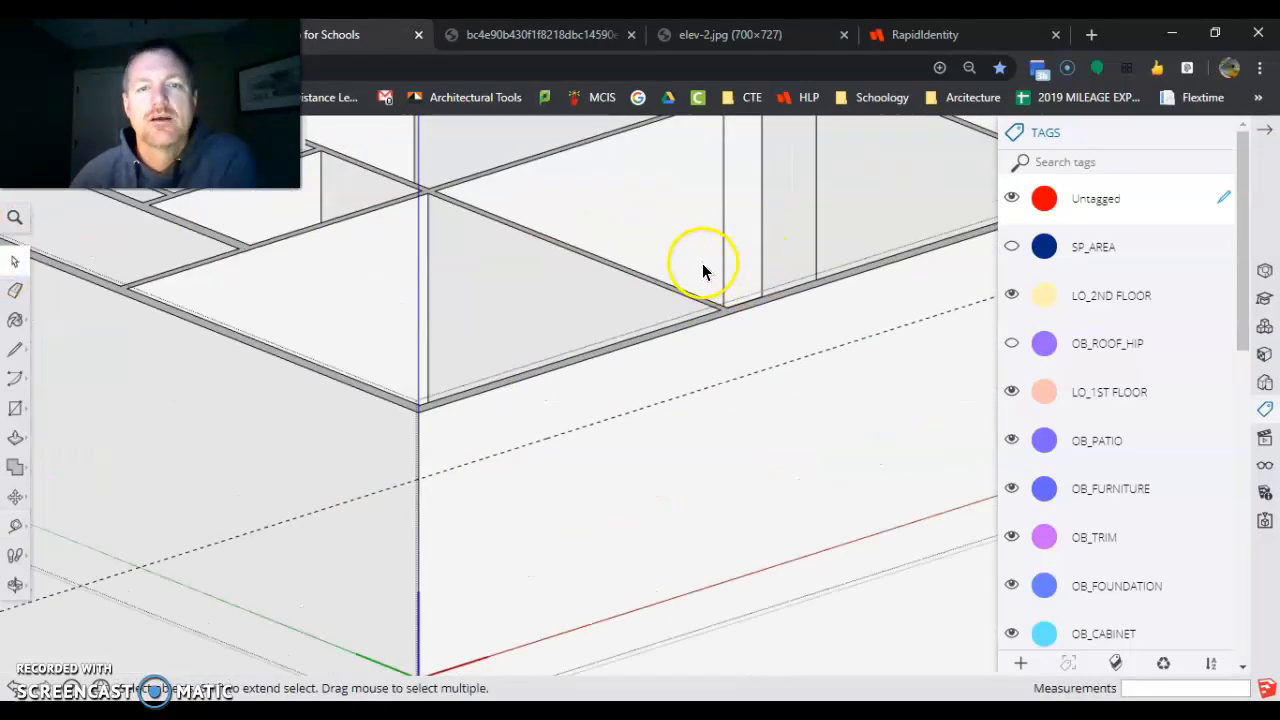
scroll(728, 314, "up", 2)
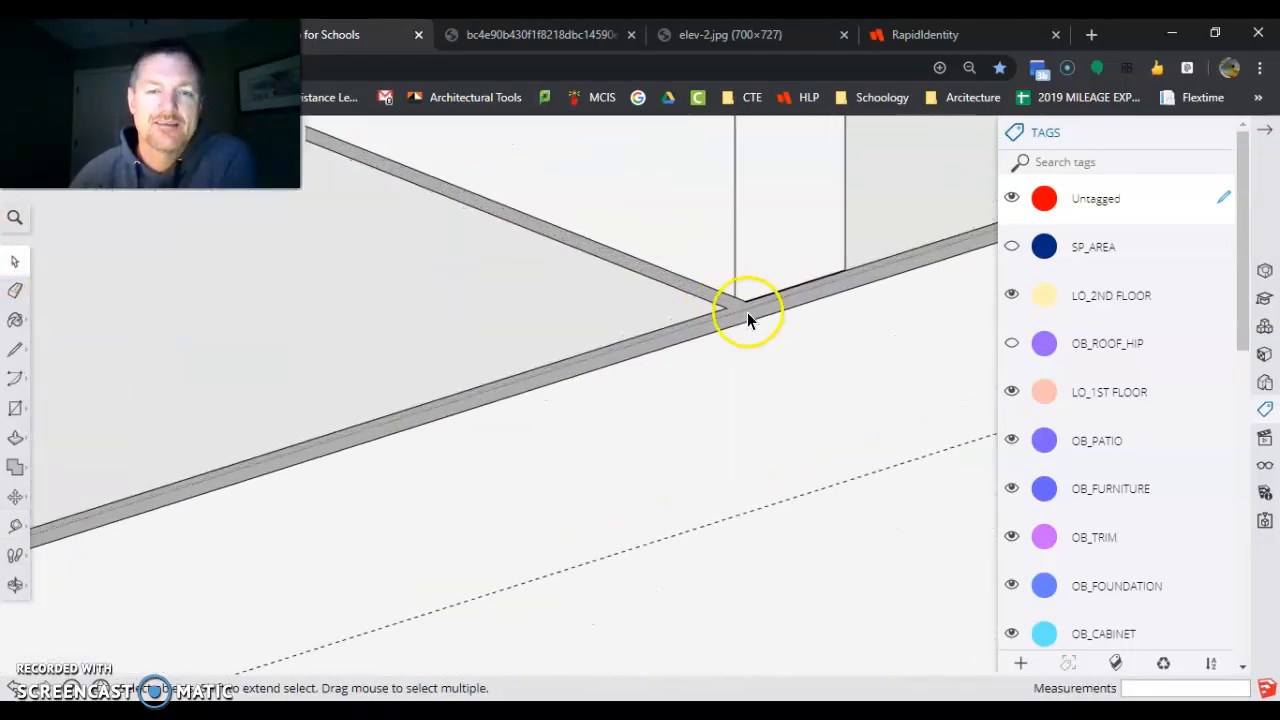
scroll(618, 292, "down", 5)
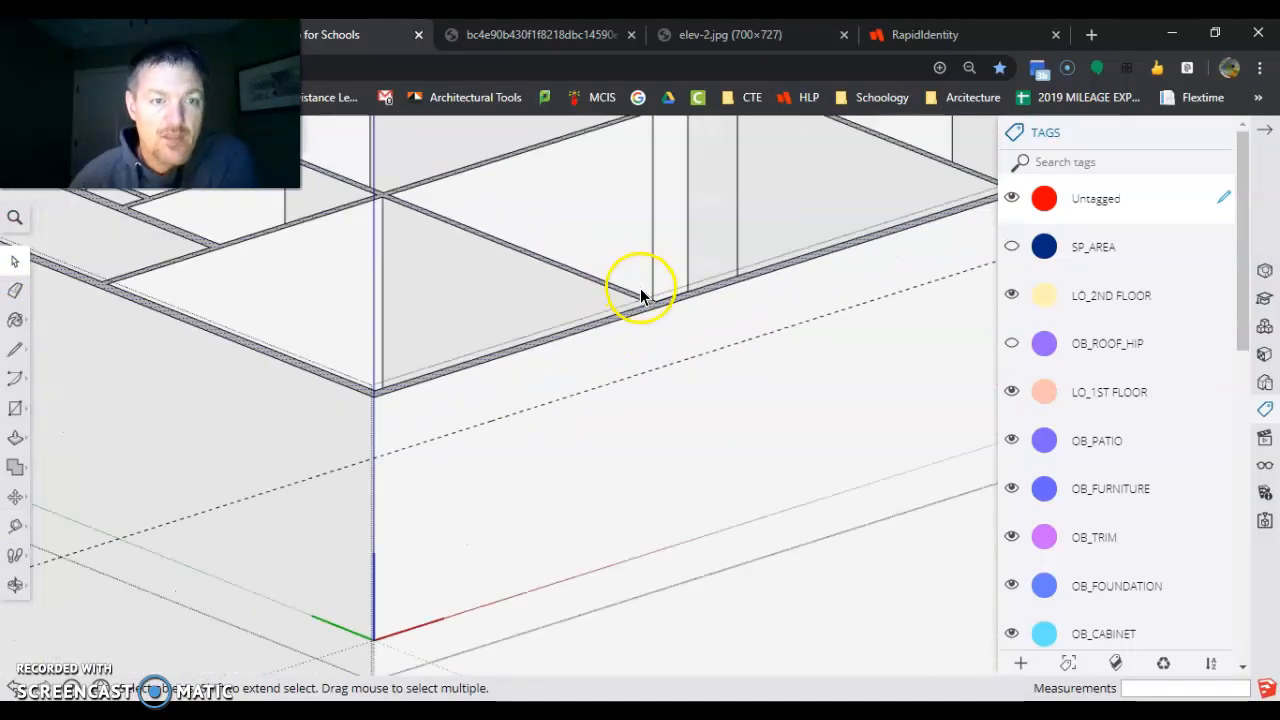
scroll(531, 255, "down", 5)
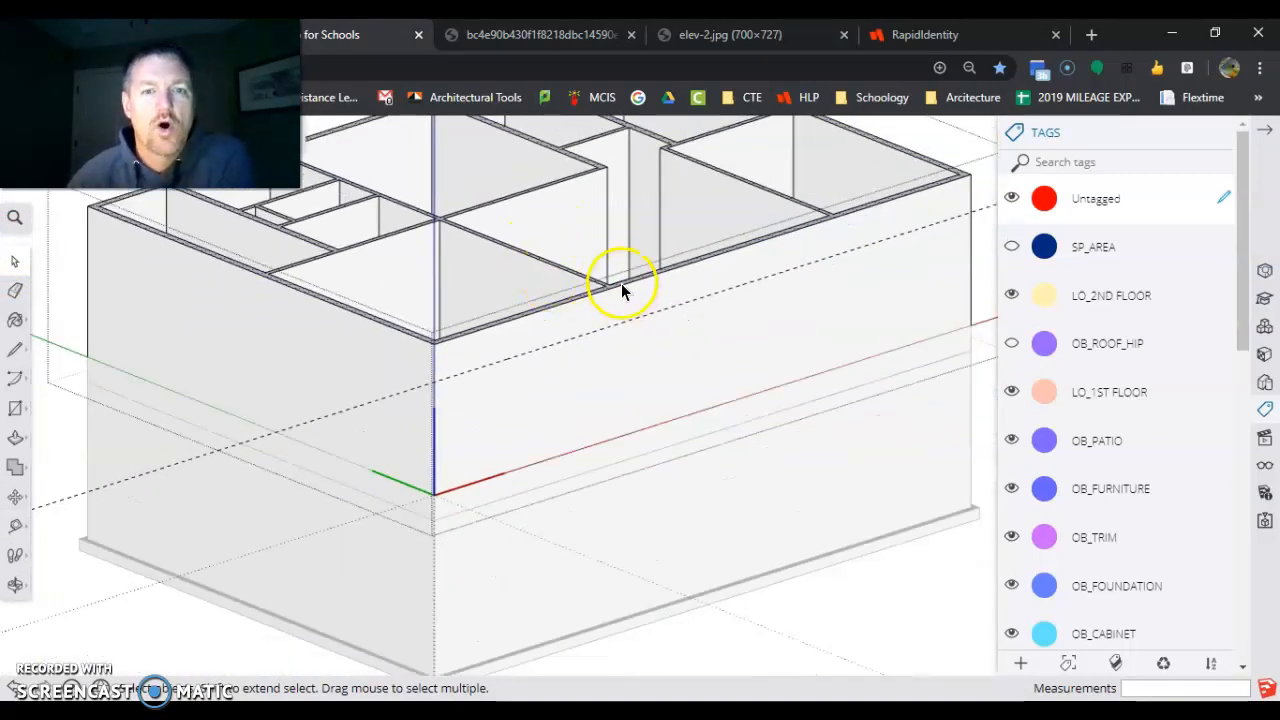
scroll(632, 314, "down", 4)
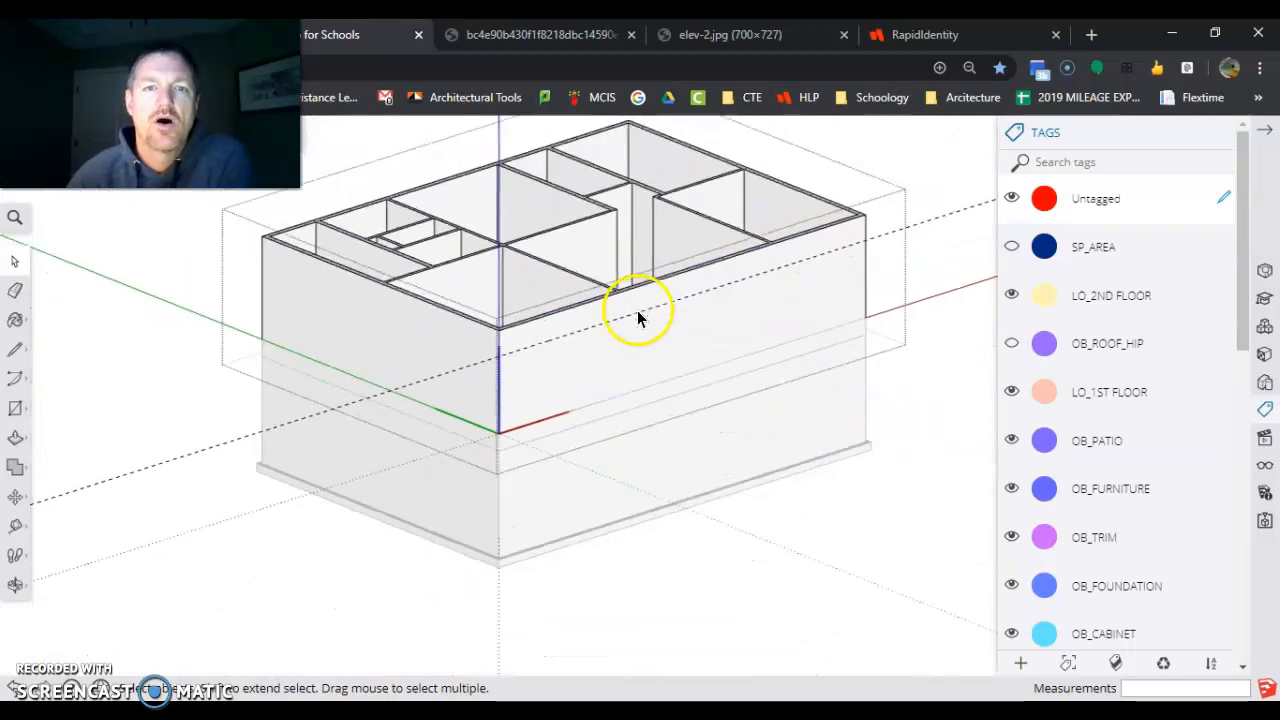
scroll(509, 302, "up", 6)
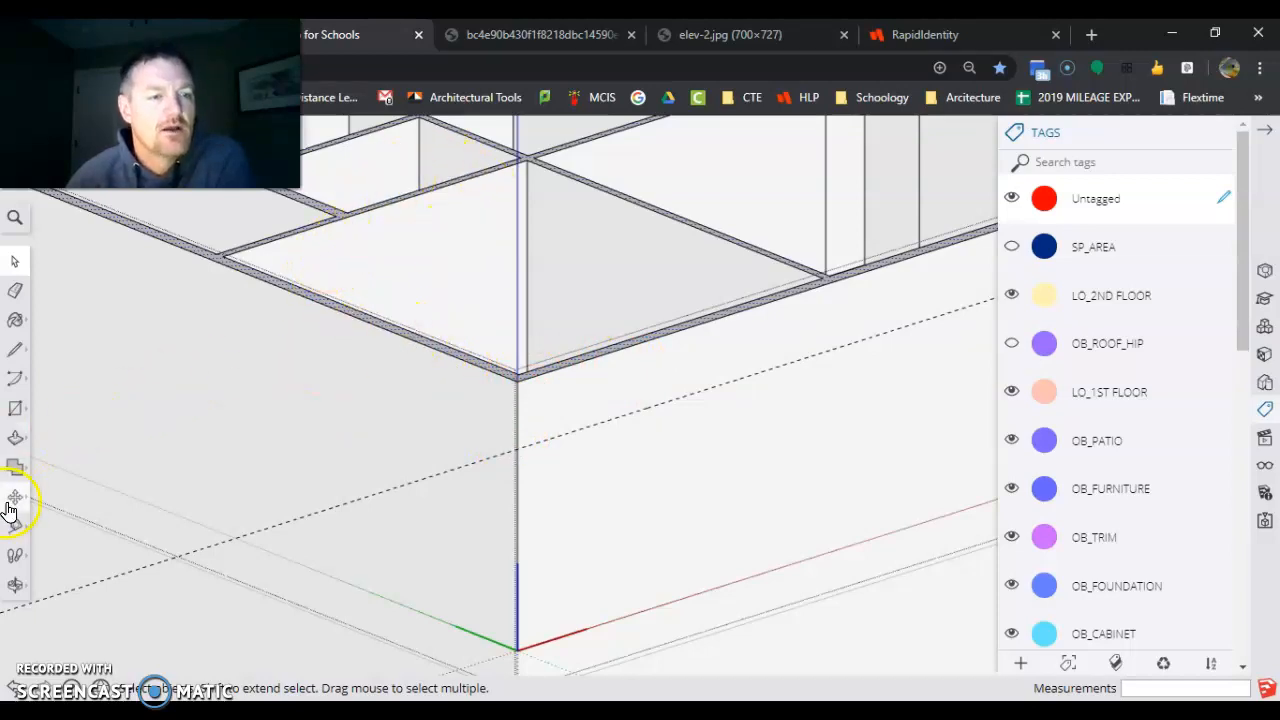
scroll(570, 338, "up", 4)
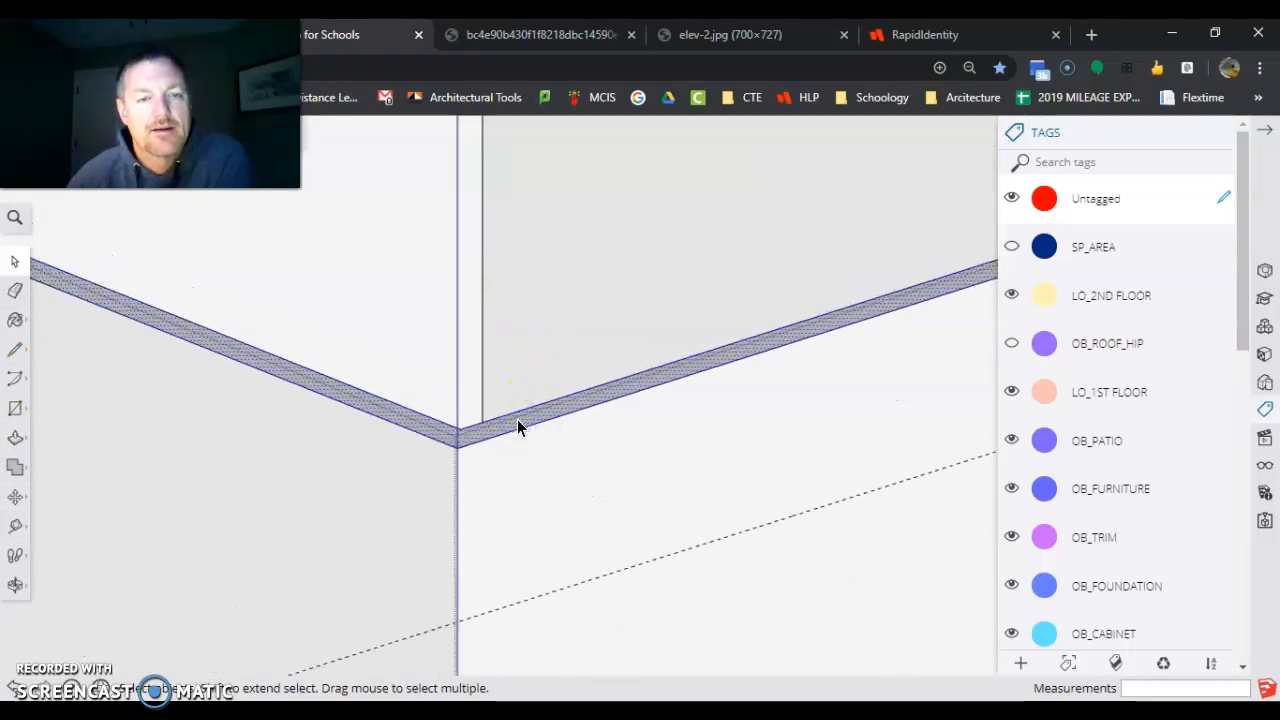
right_click(518, 427)
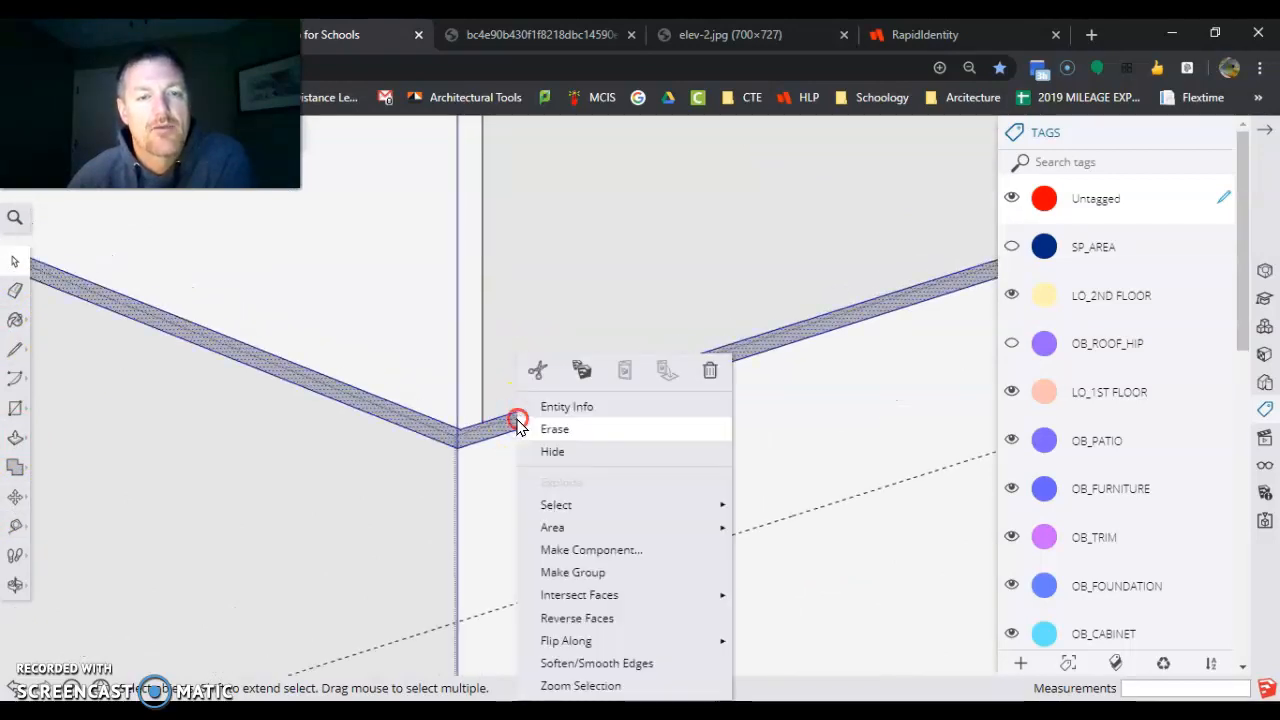
left_click(600, 574)
scroll(560, 360, "down", 5)
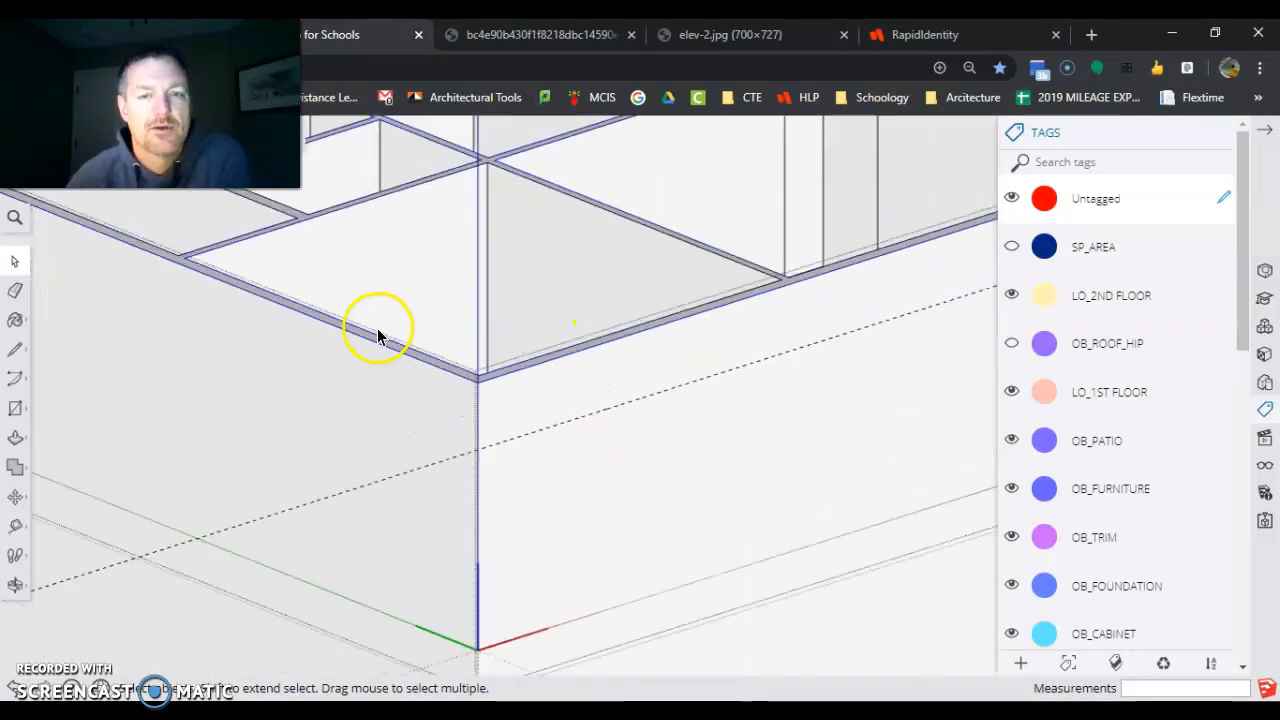
- Copy the grouped wall-top outline straight down by 2'3" to the guide
left_click(15, 497)
scroll(567, 374, "up", 3)
scroll(494, 414, "up", 1)
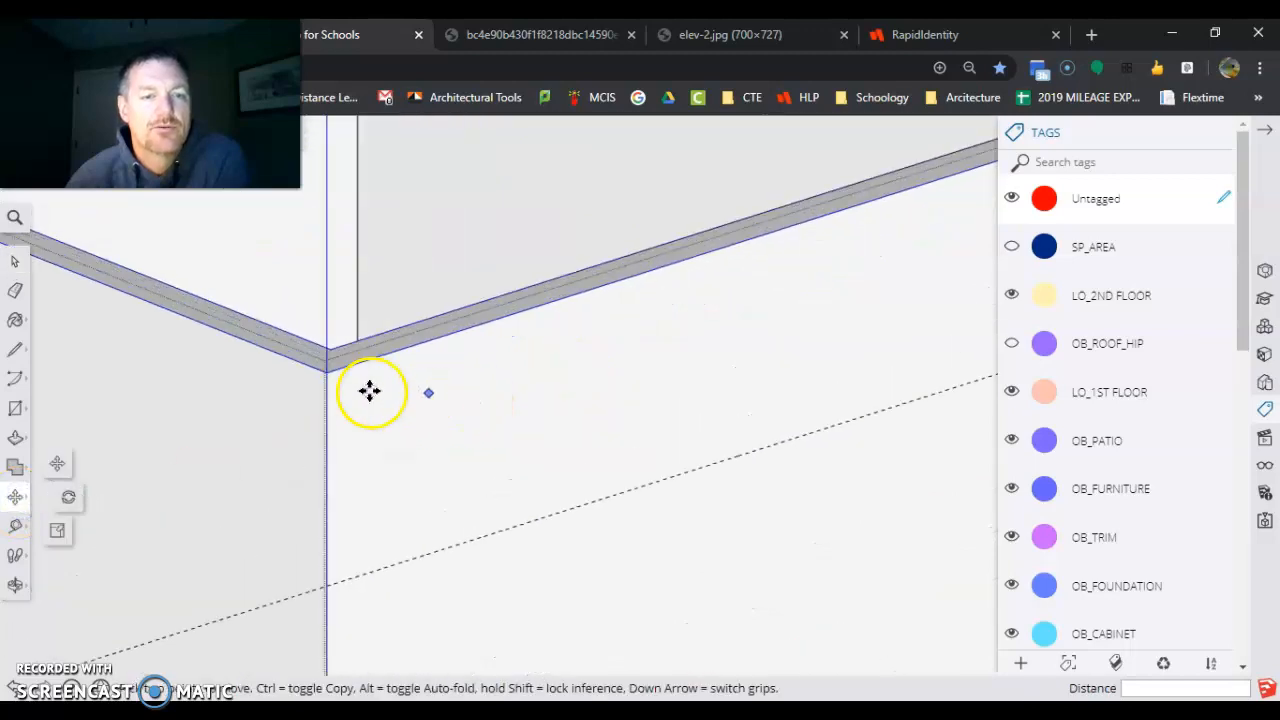
left_click(487, 319)
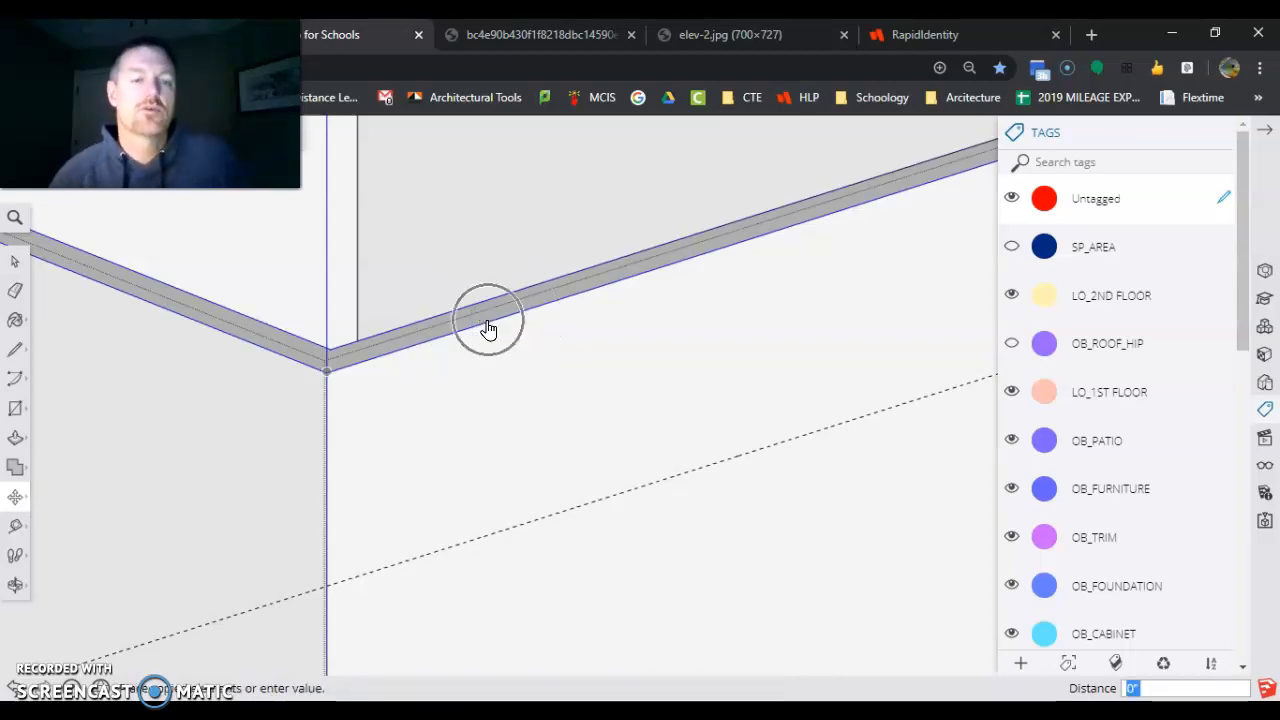
key("ctrl")
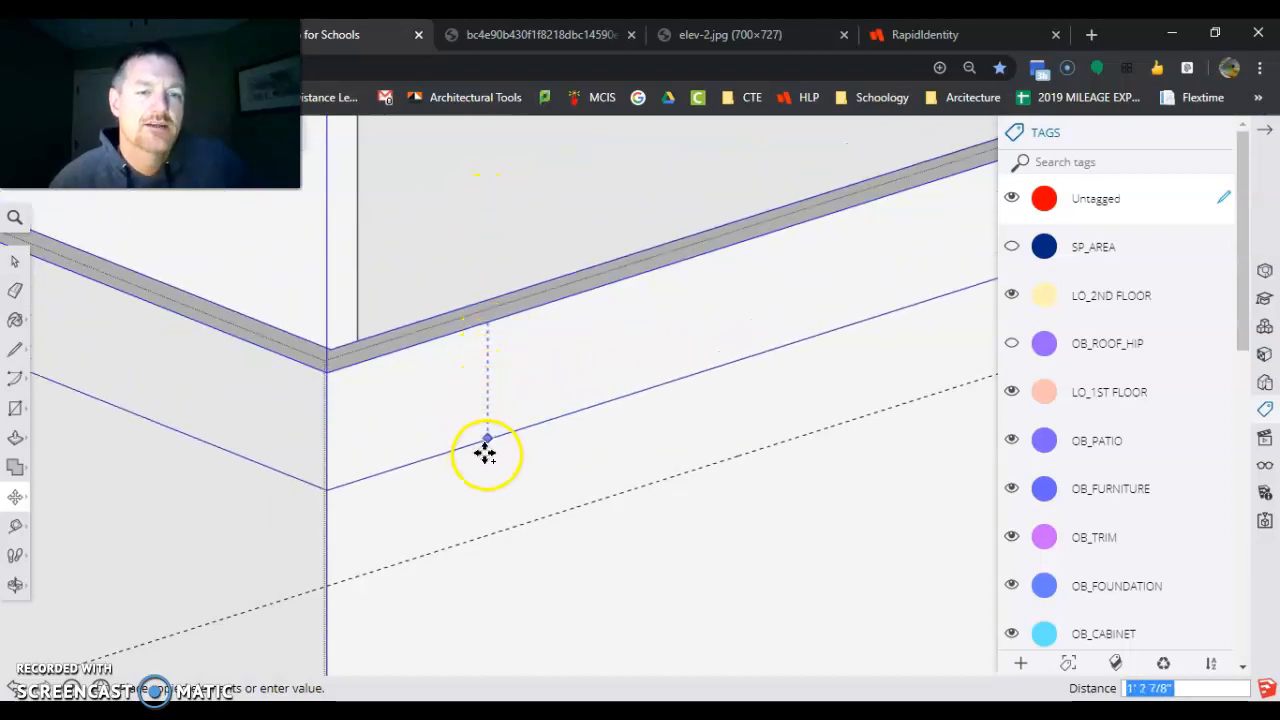
type("2'3")
key("Return")
scroll(590, 401, "down", 8)
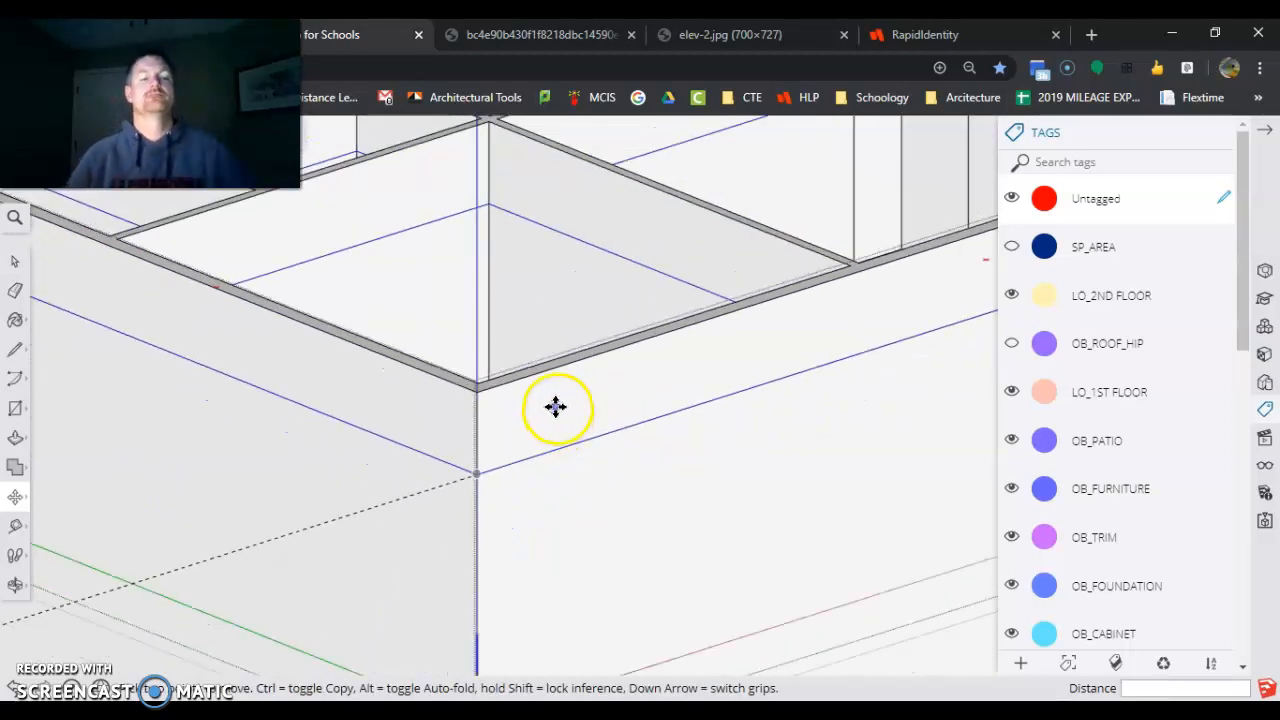
- Try erasing the lowered copy of the wall-outline group, and undo the erasure
middle_click_drag(460, 505, 566, 529)
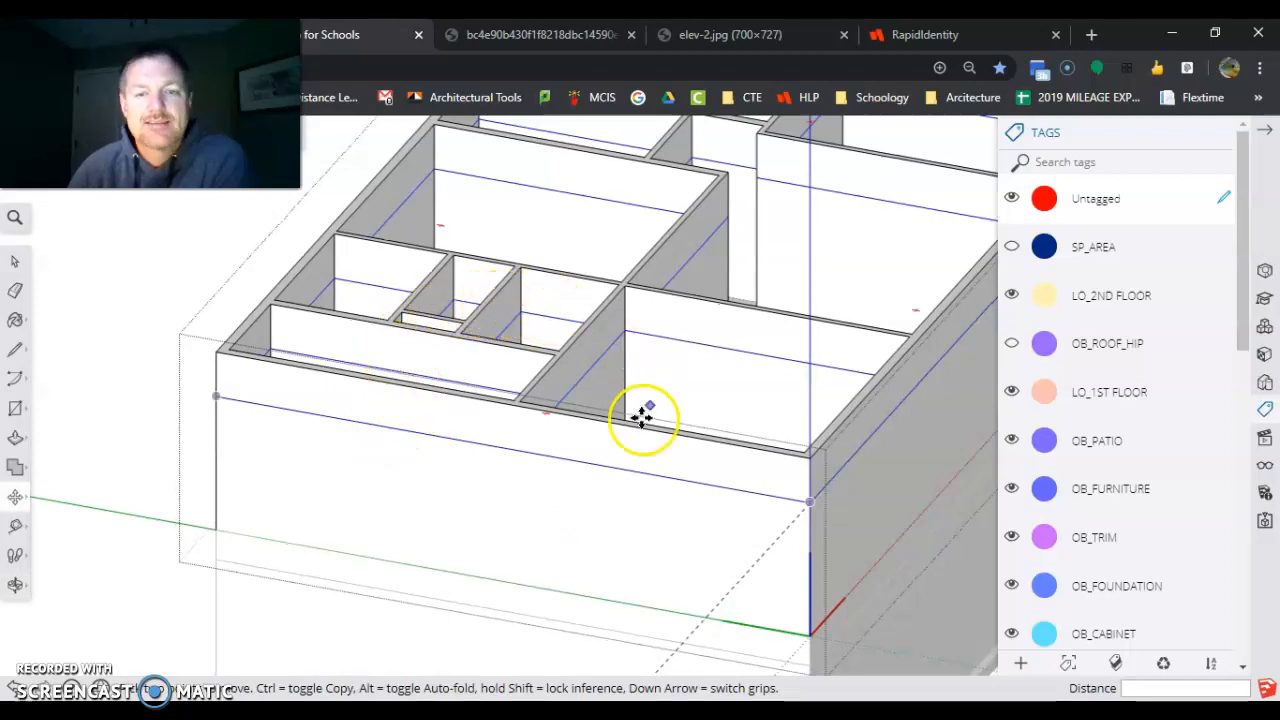
scroll(625, 425, "down", 2)
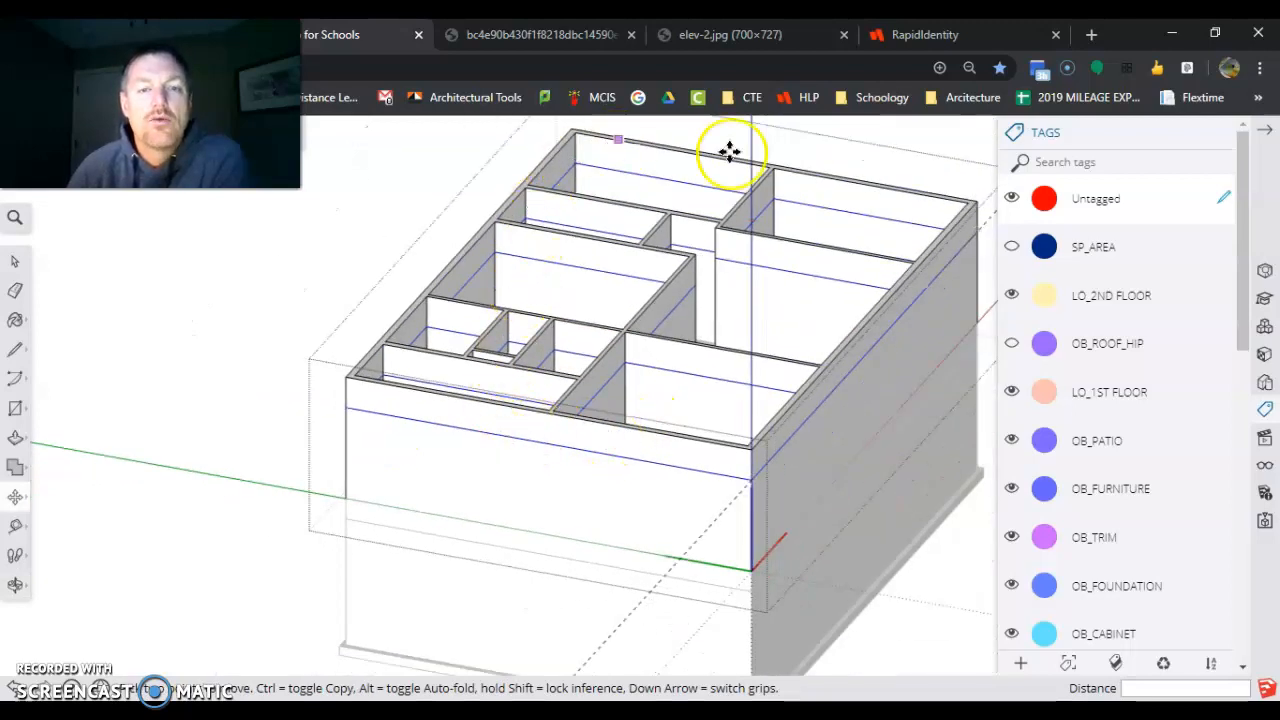
middle_click_drag(716, 414, 706, 356)
scroll(690, 350, "up", 4)
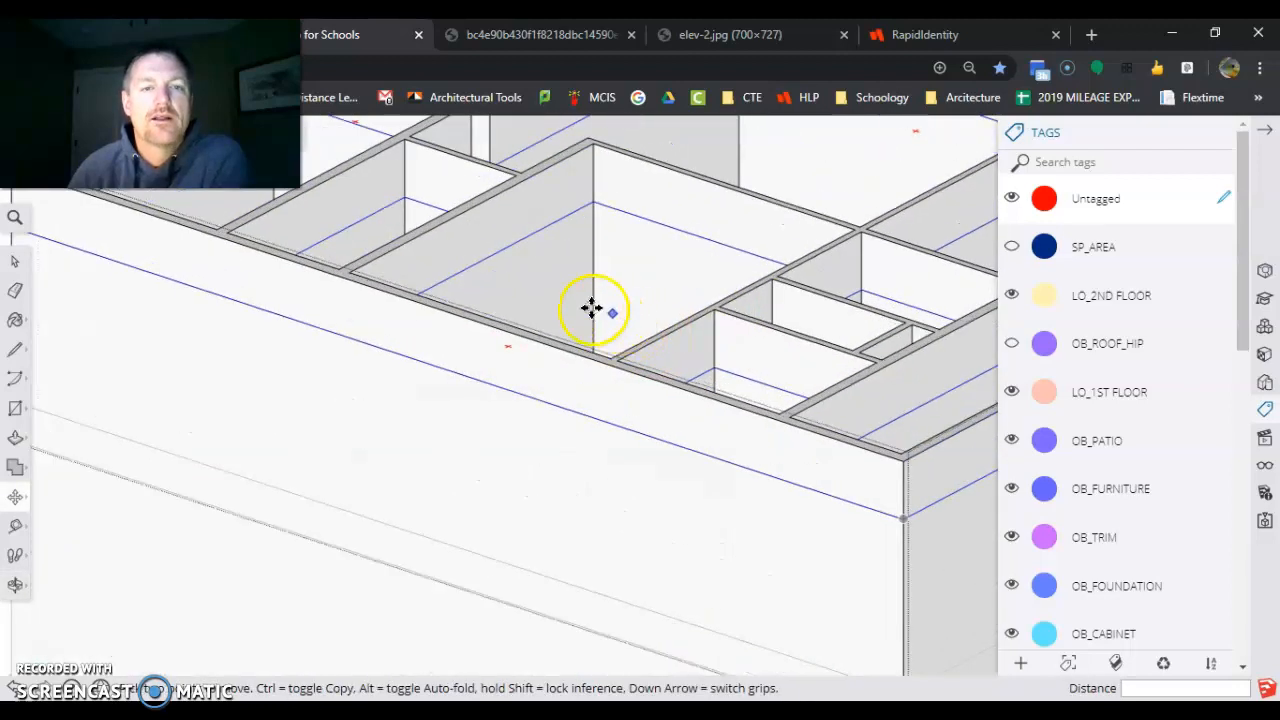
left_click(15, 290)
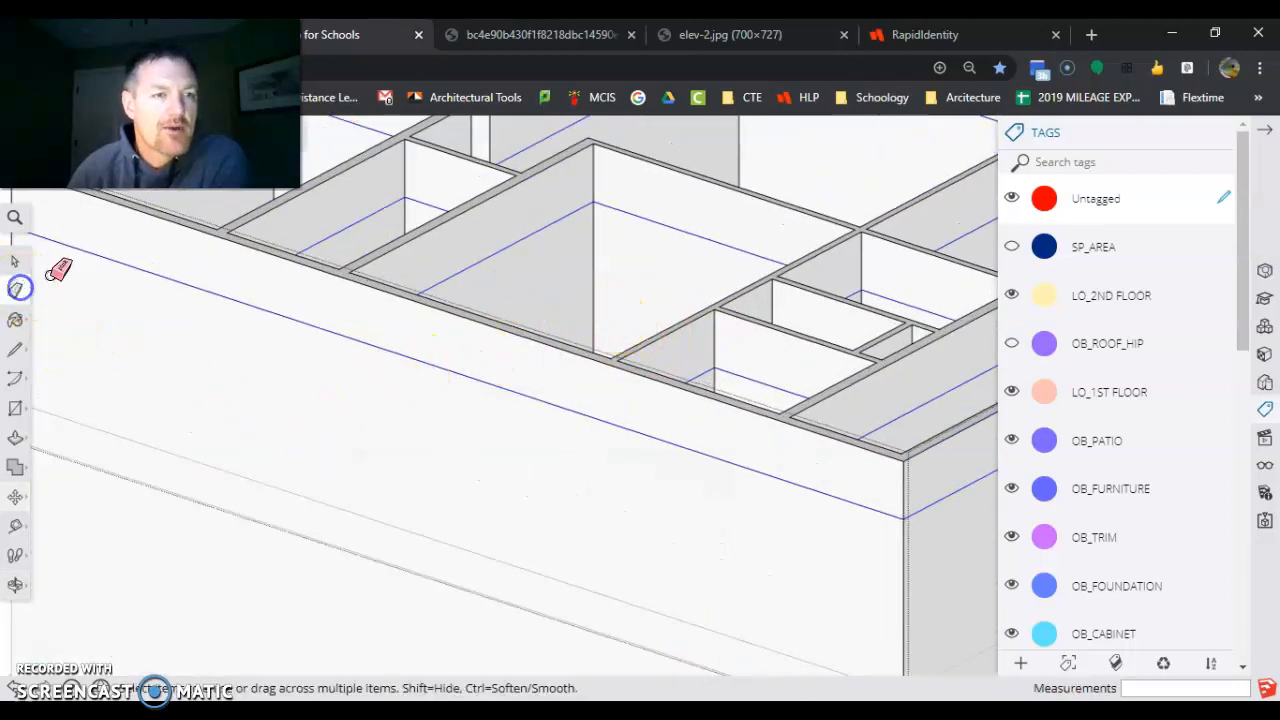
left_click(566, 407)
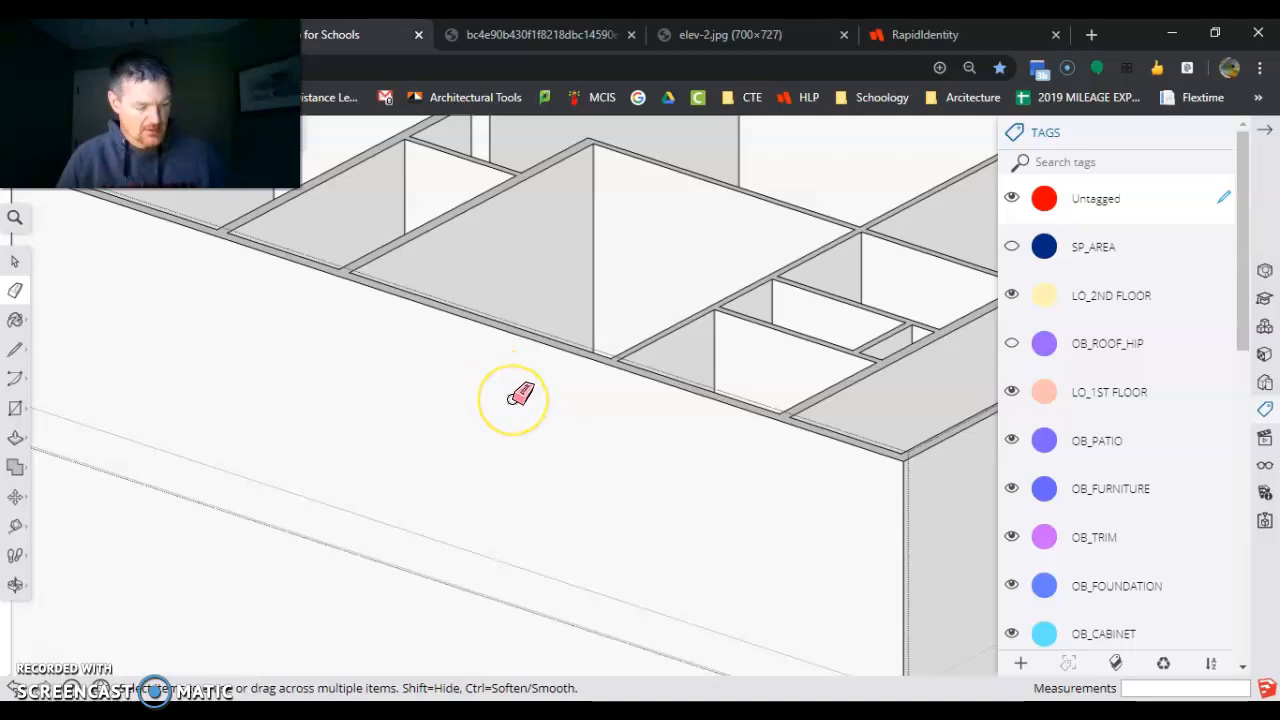
scroll(520, 395, "down", 2)
scroll(500, 394, "down", 5)
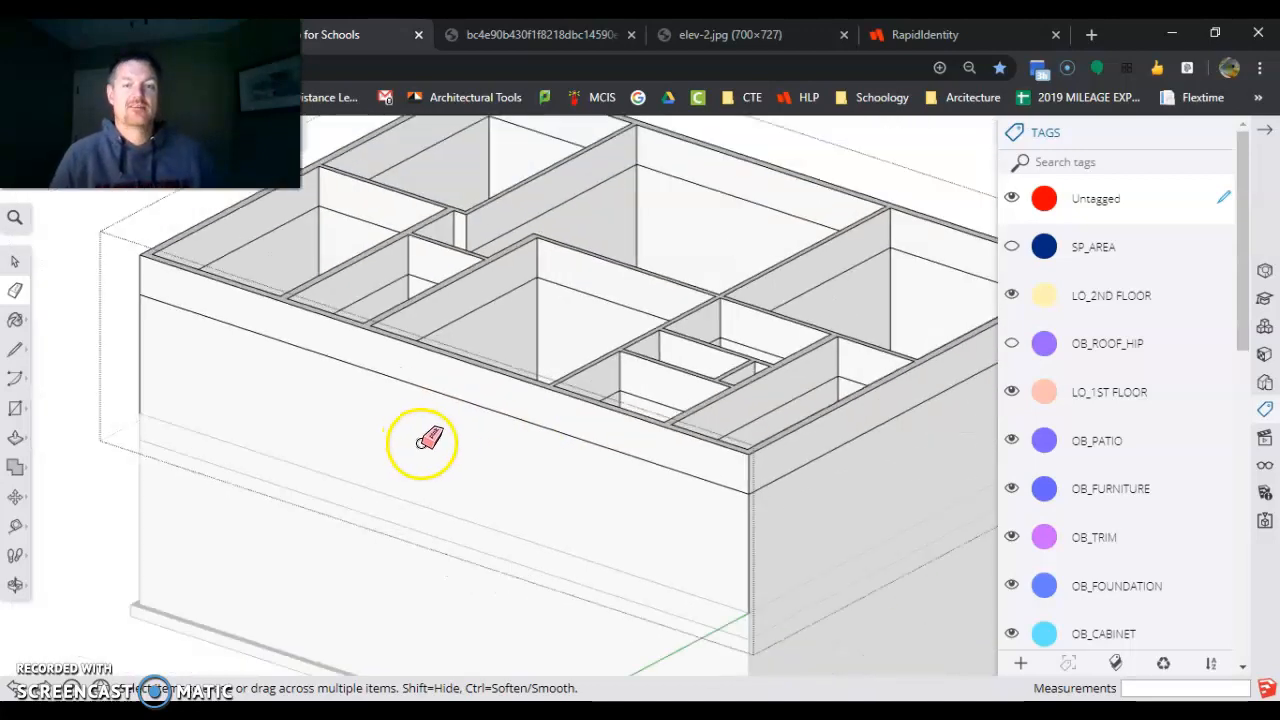
- Inspect the header line on the exterior and interior faces of the upper-level walls
scroll(875, 318, "up", 3)
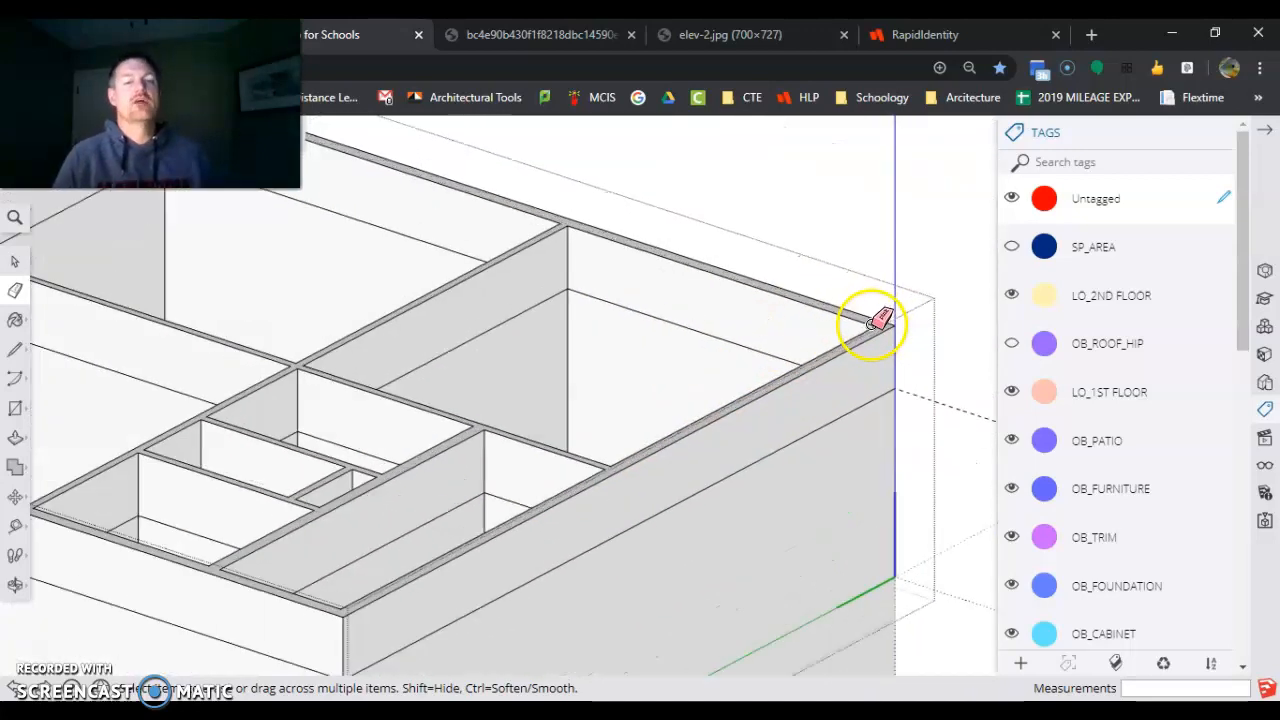
scroll(590, 455, "up", 2)
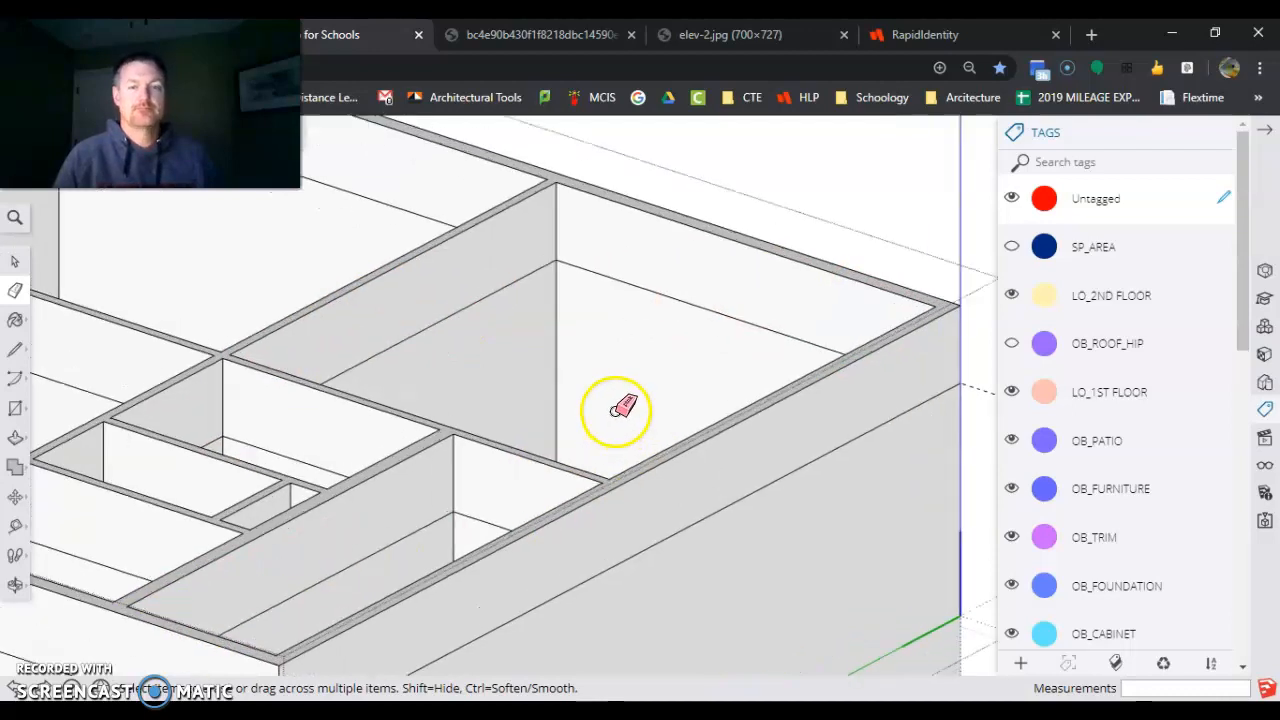
mouse_move(657, 457)
middle_mouse_down()
mouse_move(663, 500)
mouse_move(860, 480)
middle_mouse_up()
scroll(740, 423, "up", 3)
scroll(271, 423, "up", 3)
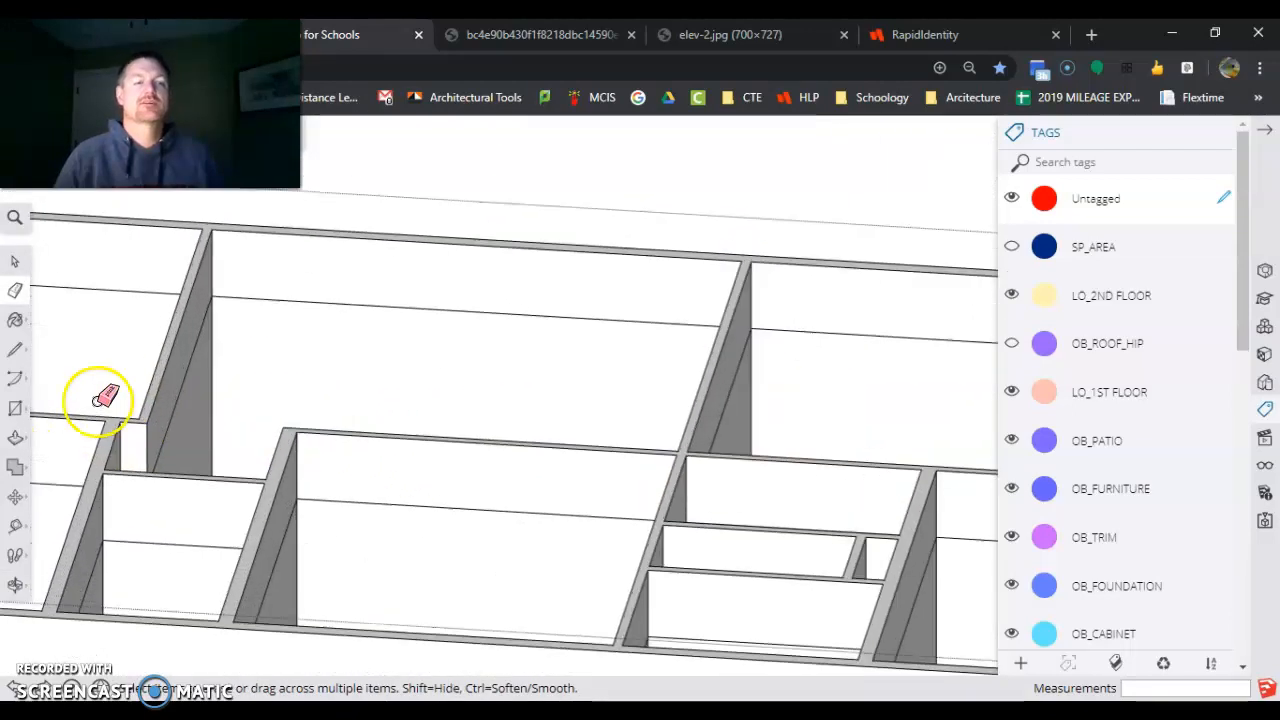
mouse_move(228, 460)
middle_mouse_down()
mouse_move(214, 508)
mouse_move(240, 540)
middle_mouse_up()
scroll(217, 429, "down", 4)
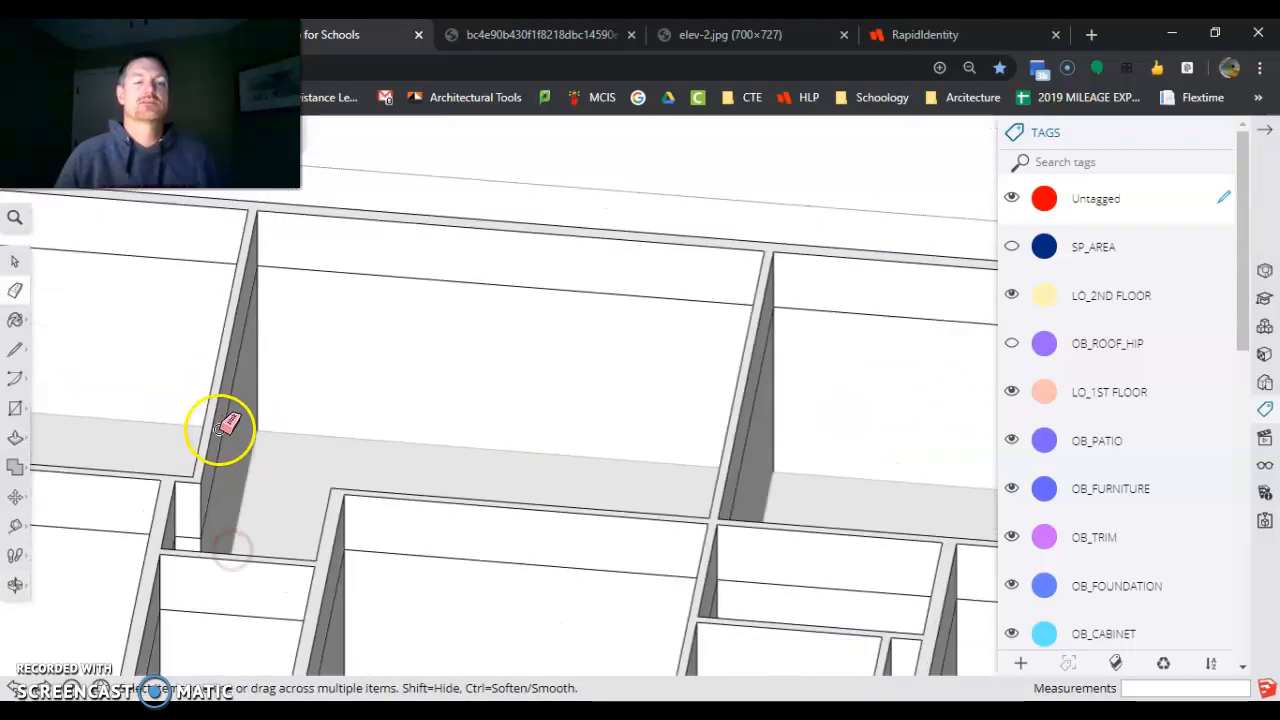
scroll(251, 323, "up", 4)
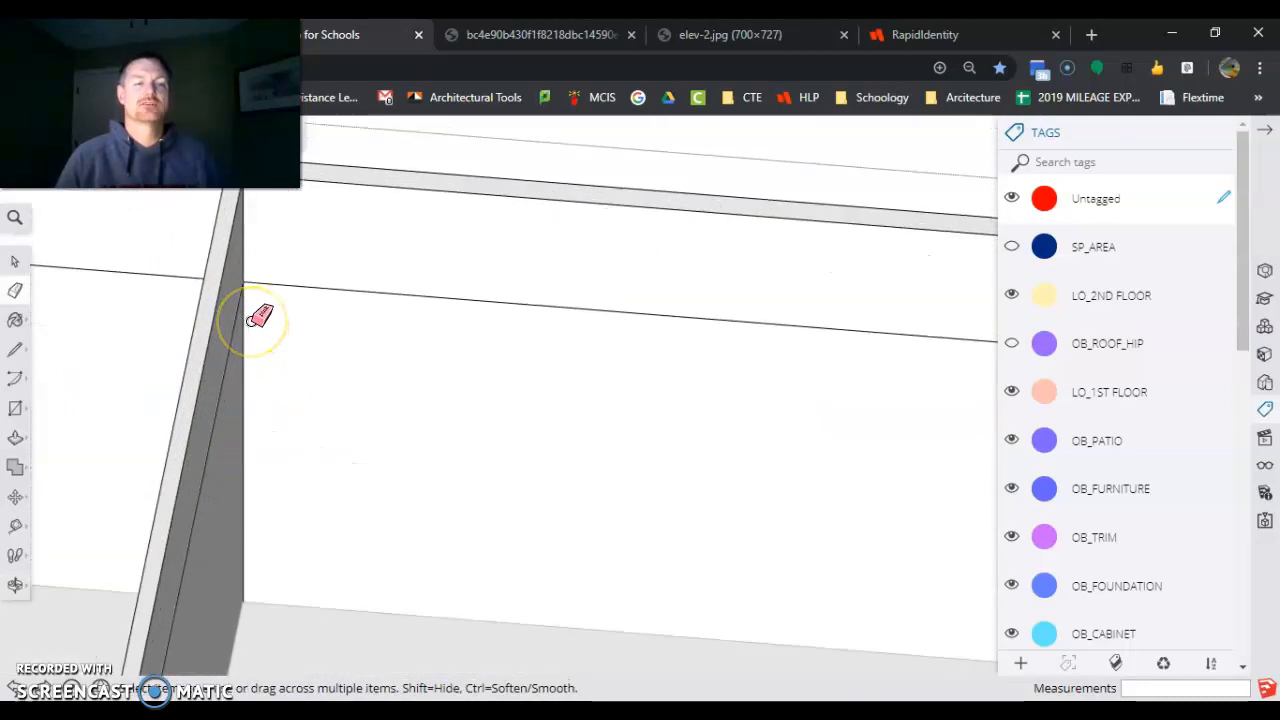
scroll(262, 314, "down", 6)
scroll(300, 460, "up", 3)
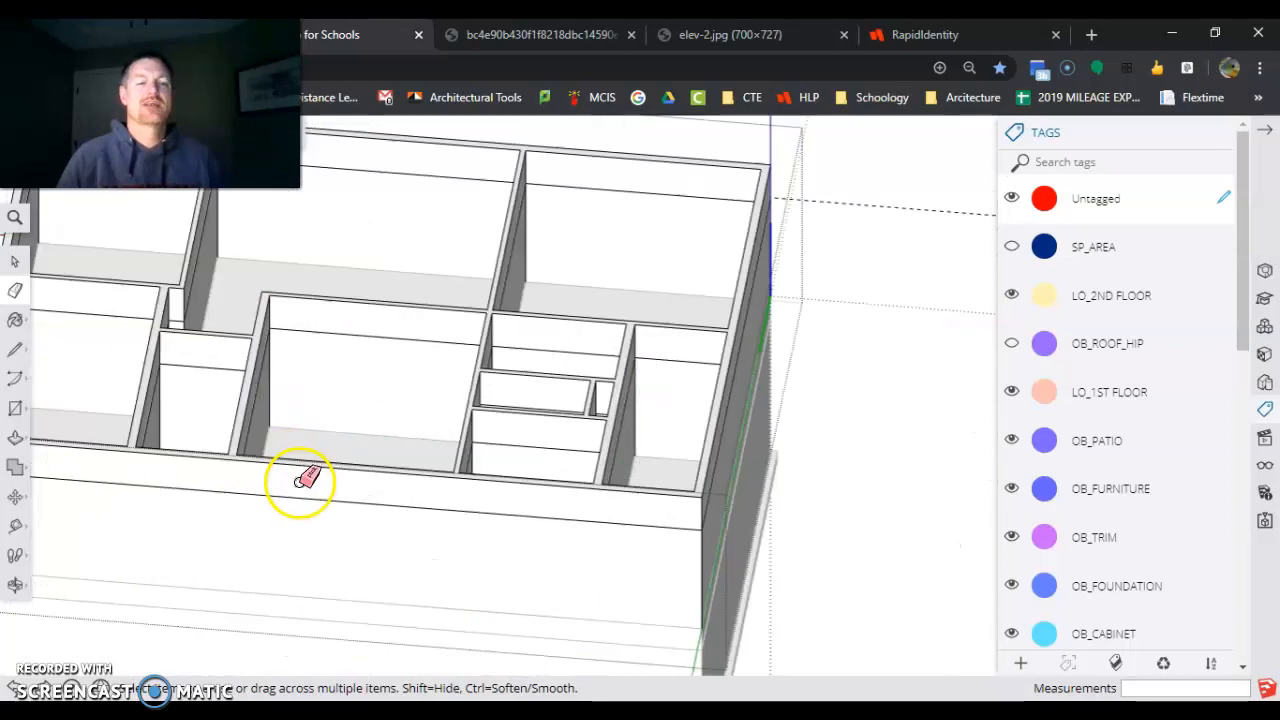
scroll(330, 468, "down", 3)
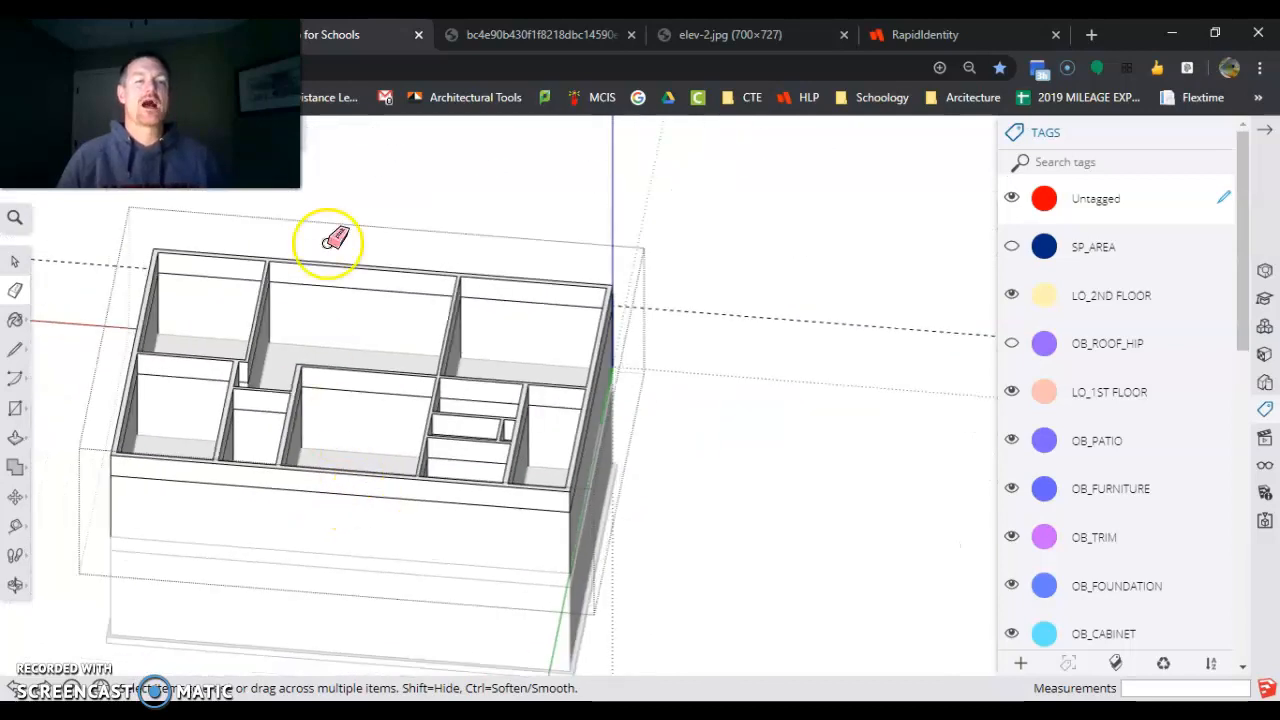
scroll(292, 282, "up", 2)
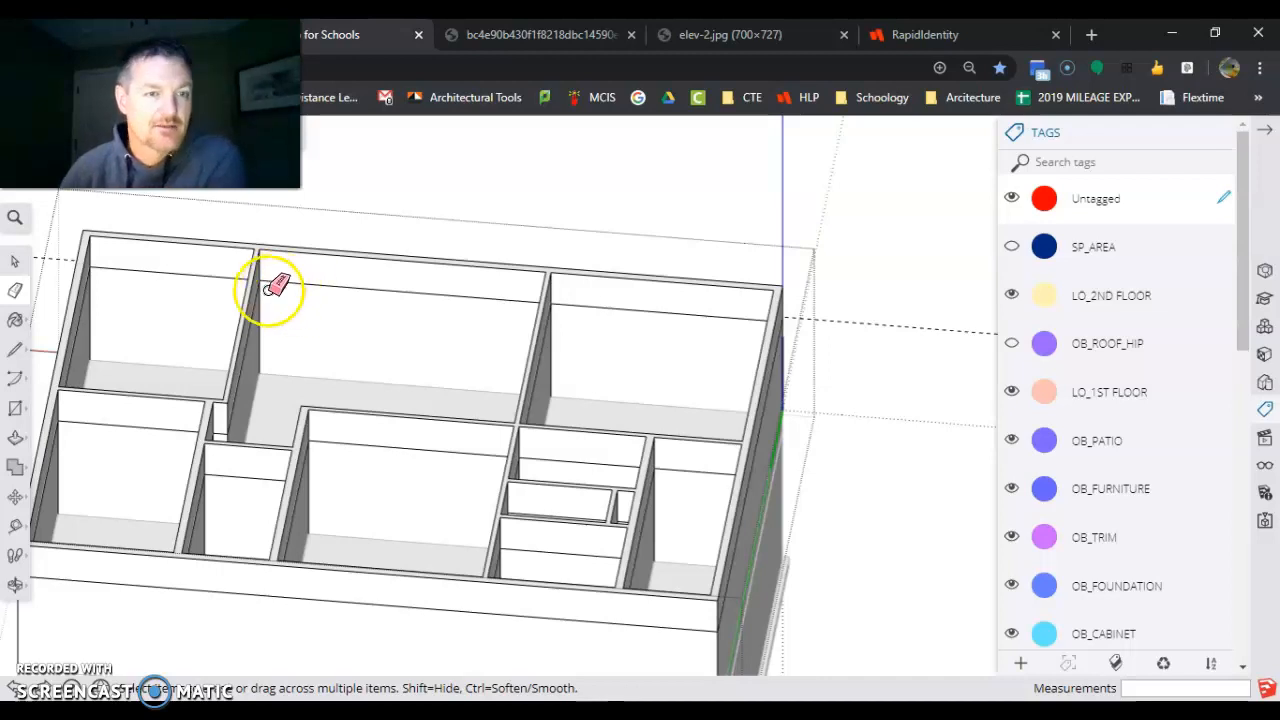
- Examine the upper-level room layout and the large room's corner where its partition meets the exterior wall
scroll(265, 300, "up", 5)
scroll(284, 307, "down", 10)
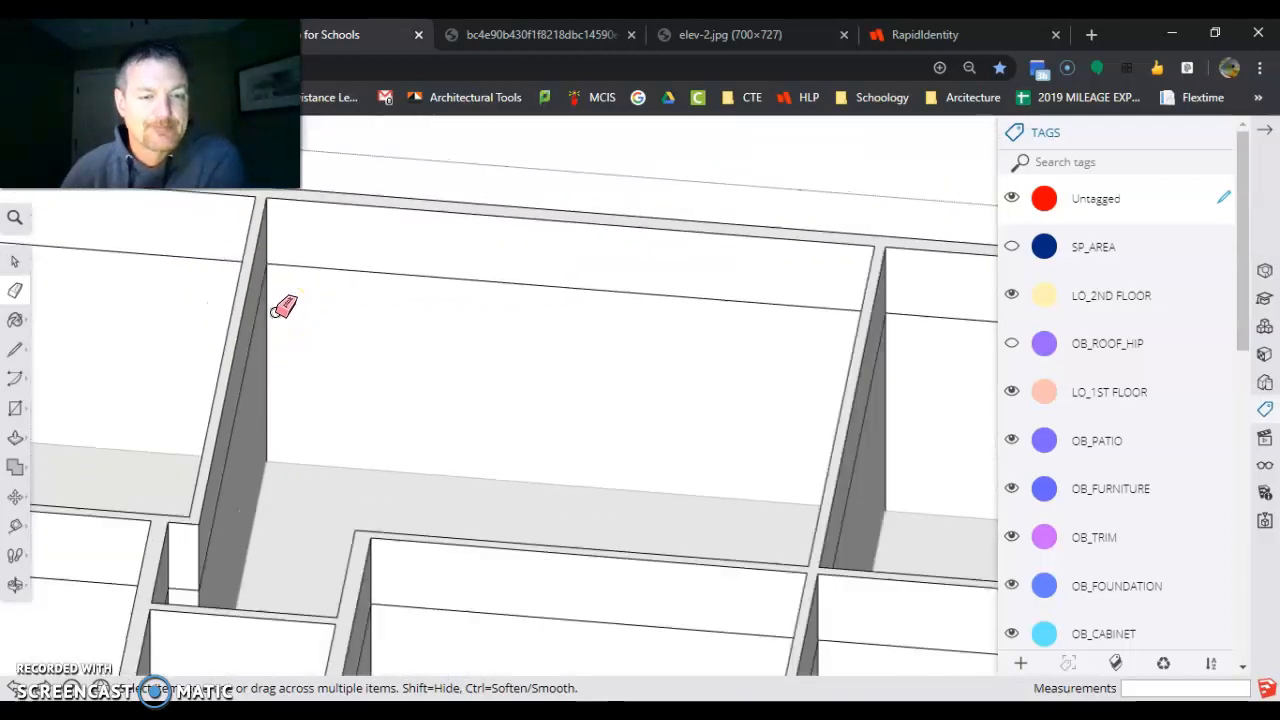
middle_click_drag(410, 447, 369, 477)
scroll(371, 477, "down", 3)
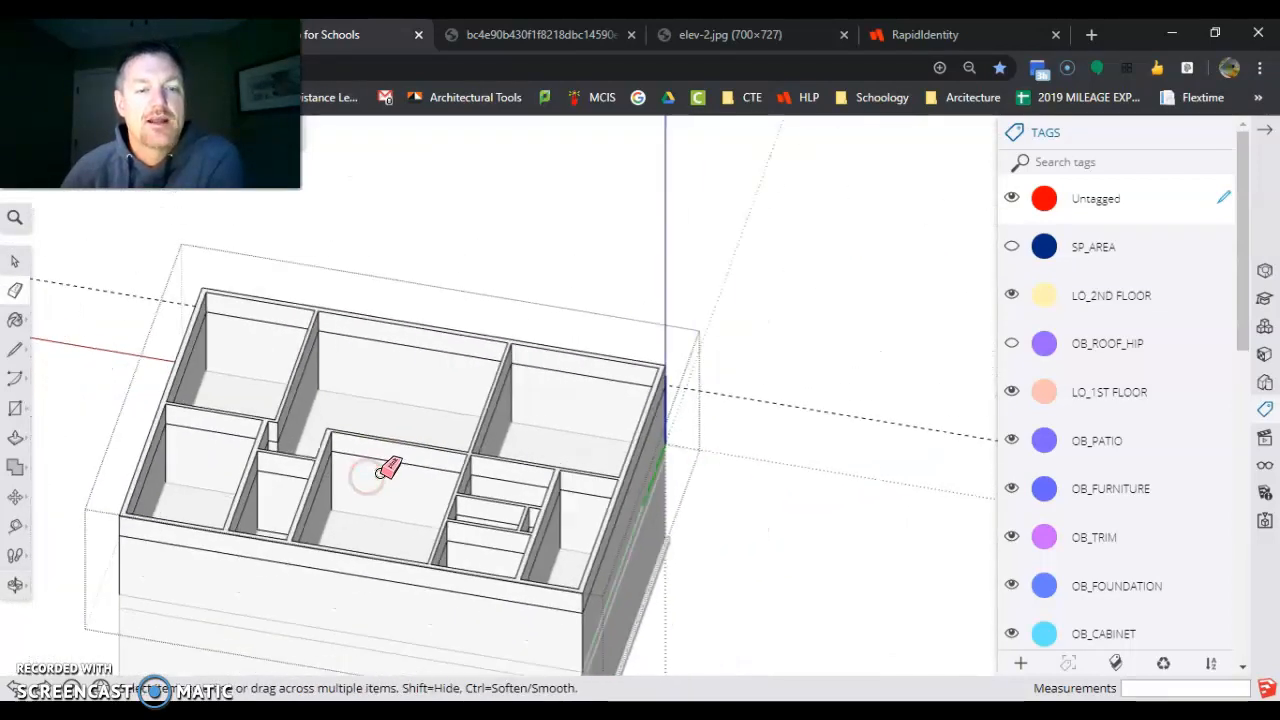
scroll(452, 606, "up", 6)
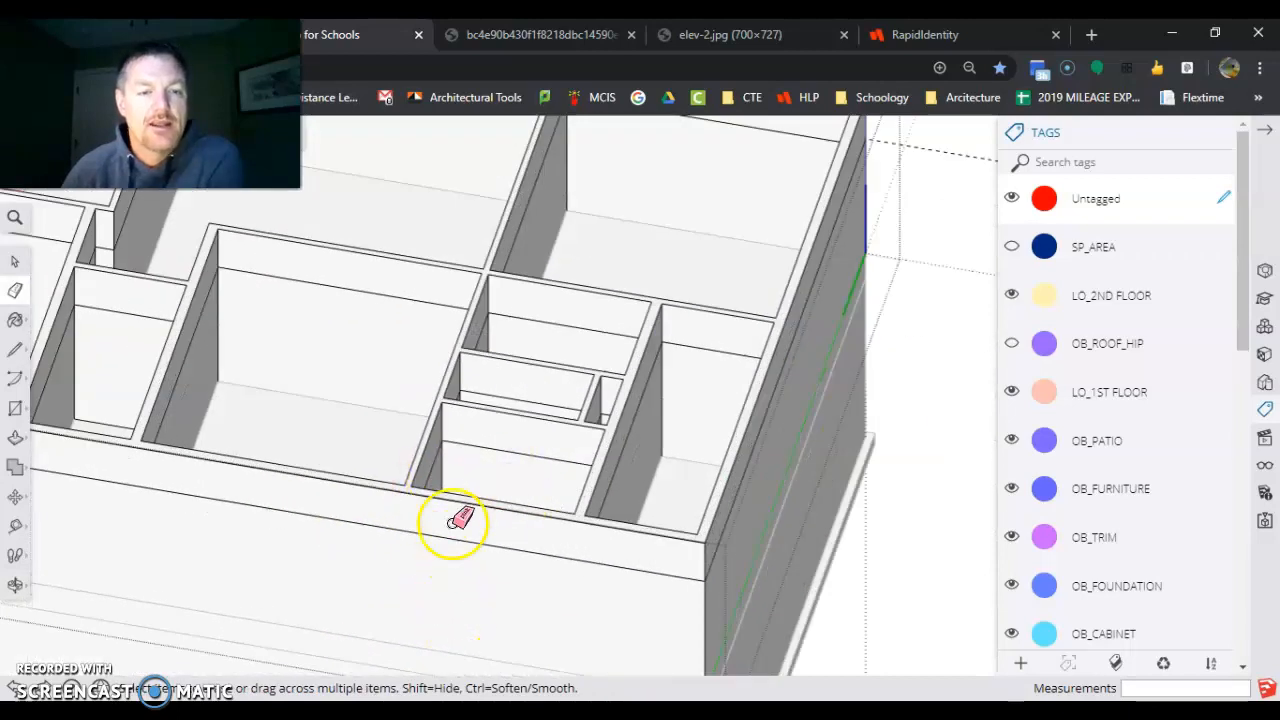
middle_click_drag(457, 523, 540, 614)
scroll(530, 478, "up", 5)
scroll(540, 490, "down", 5)
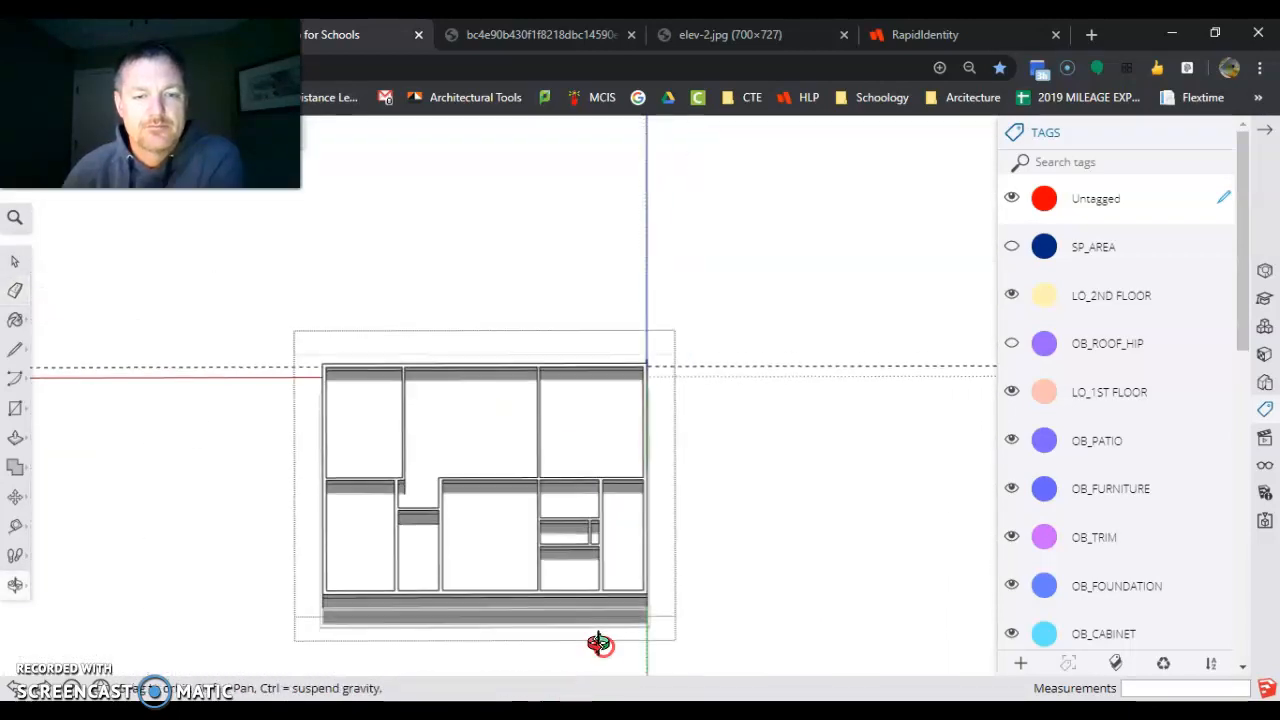
scroll(540, 600, "up", 6)
mouse_move(617, 600)
middle_mouse_down()
mouse_move(443, 429)
mouse_move(405, 200)
middle_mouse_up()
scroll(405, 200, "up", 3)
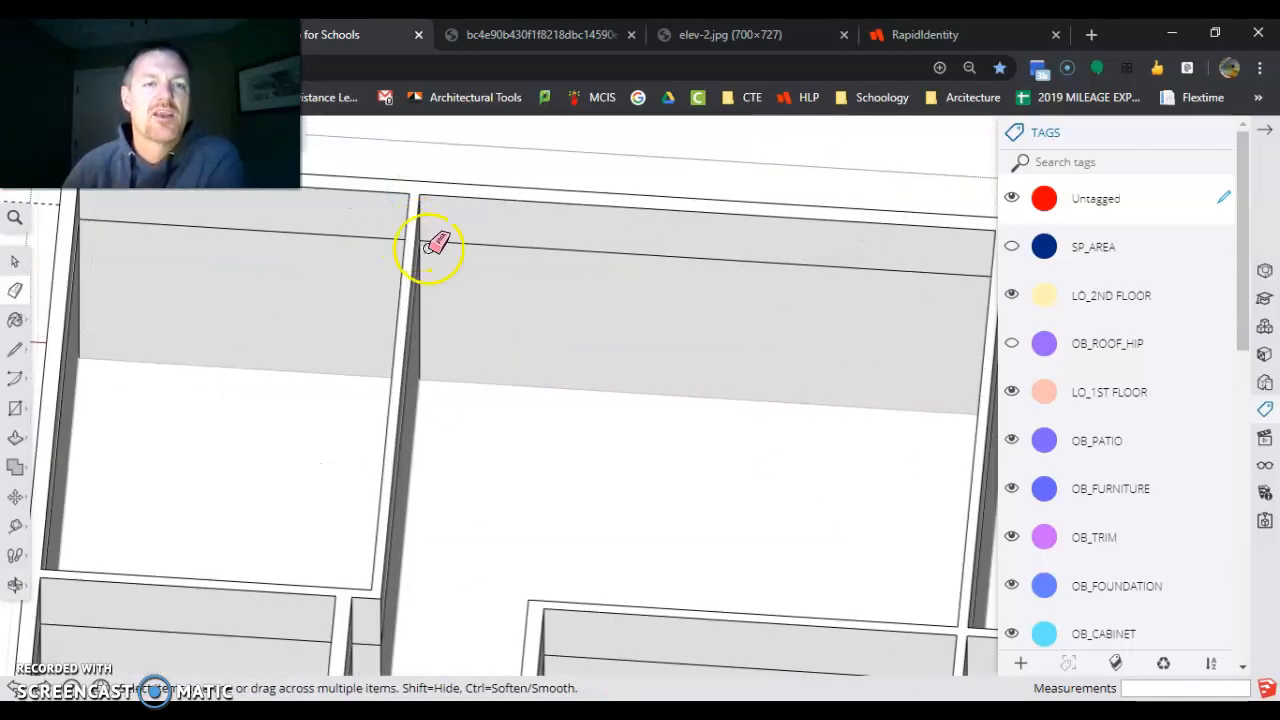
middle_click_drag(483, 391, 470, 302)
scroll(470, 302, "down", 2)
scroll(446, 206, "up", 5)
scroll(450, 272, "up", 1)
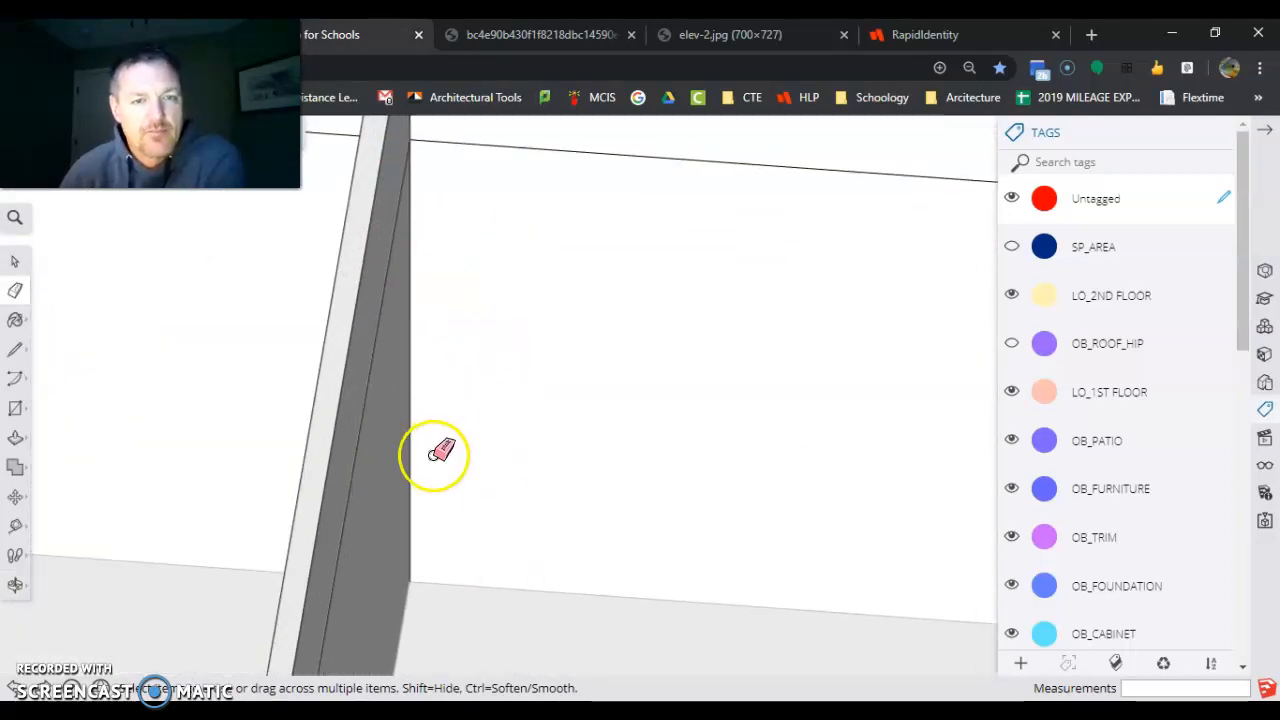
scroll(510, 459, "down", 3)
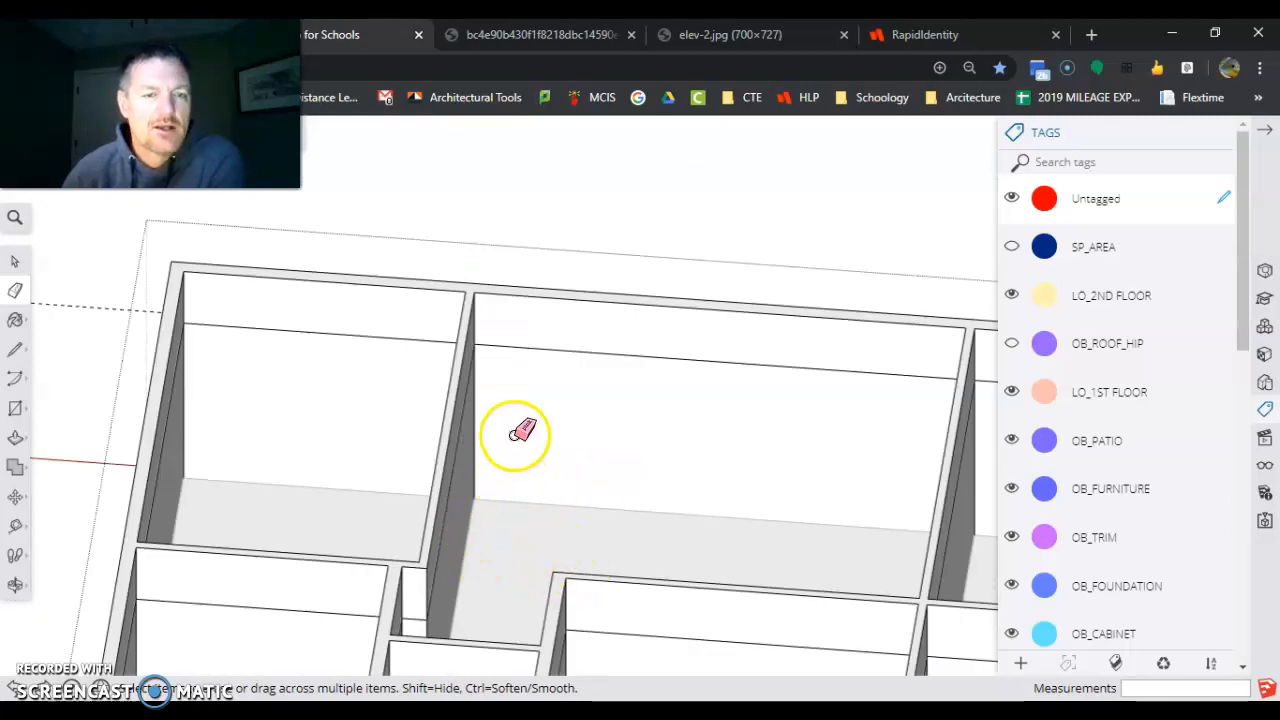
- Place a vertical guide on the large room's exterior wall, offset 3" from the corner with the partition
scroll(520, 434, "up", 5)
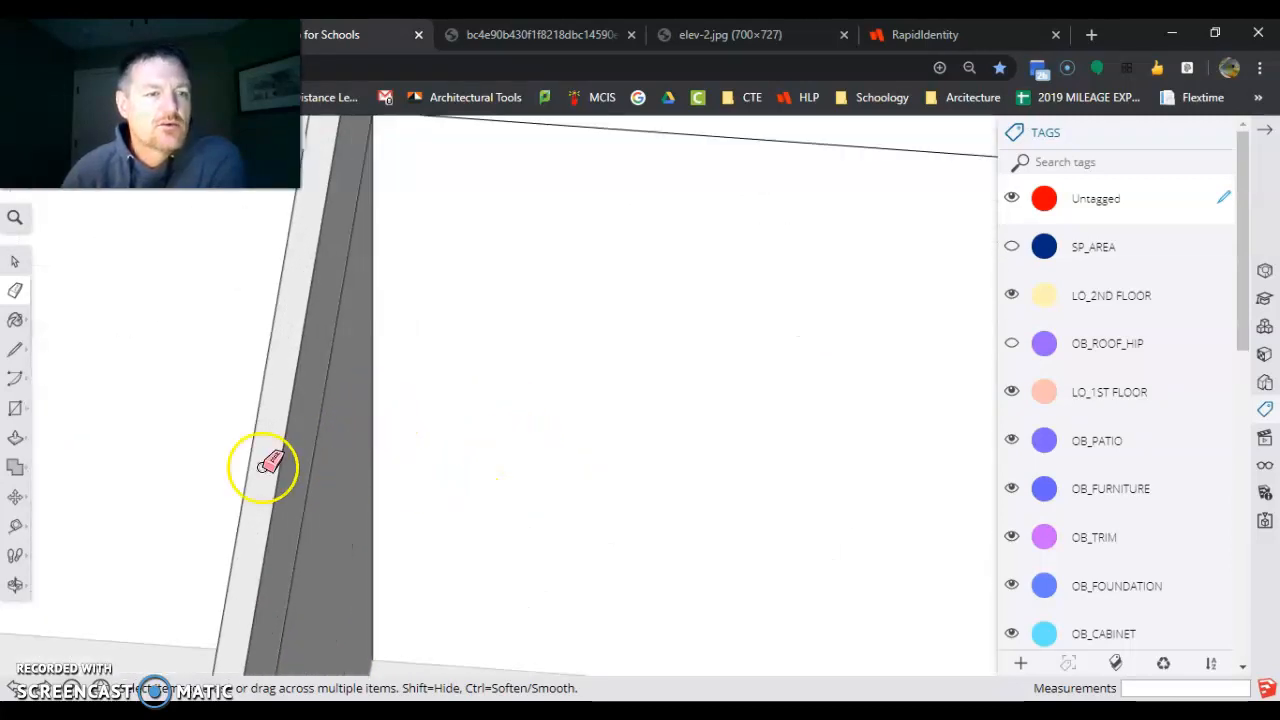
left_click(15, 526)
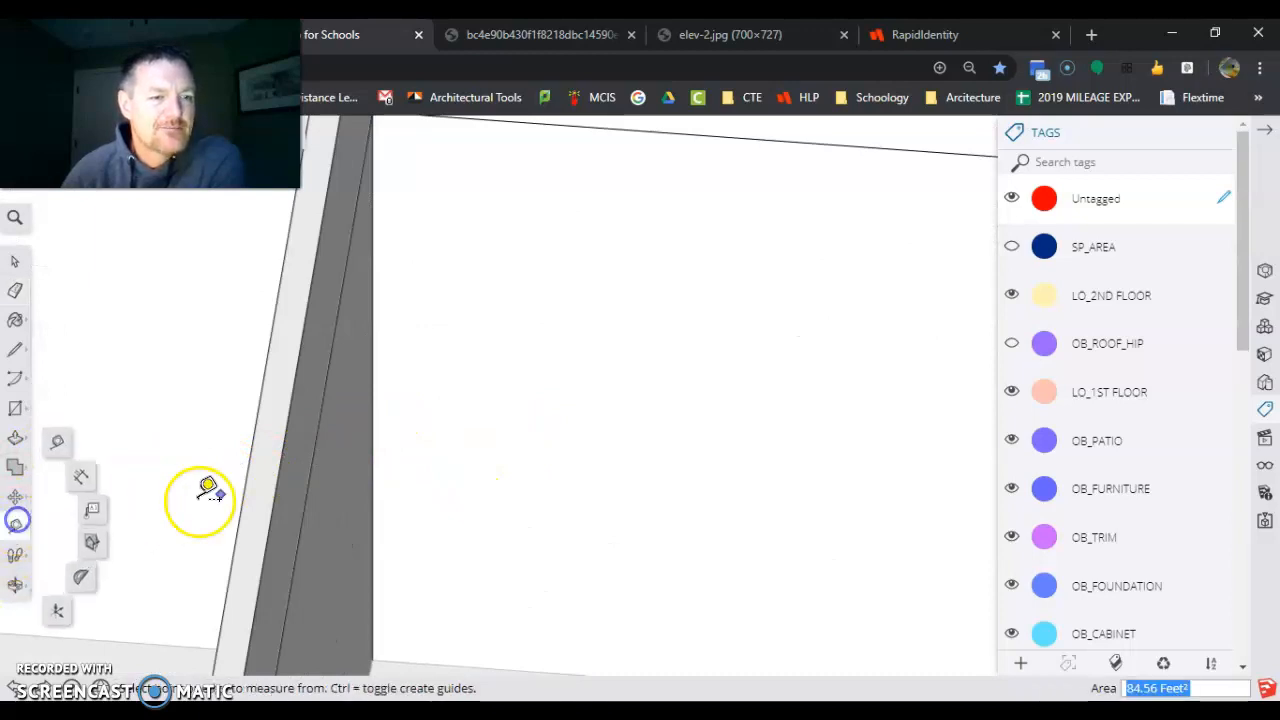
left_click(373, 437)
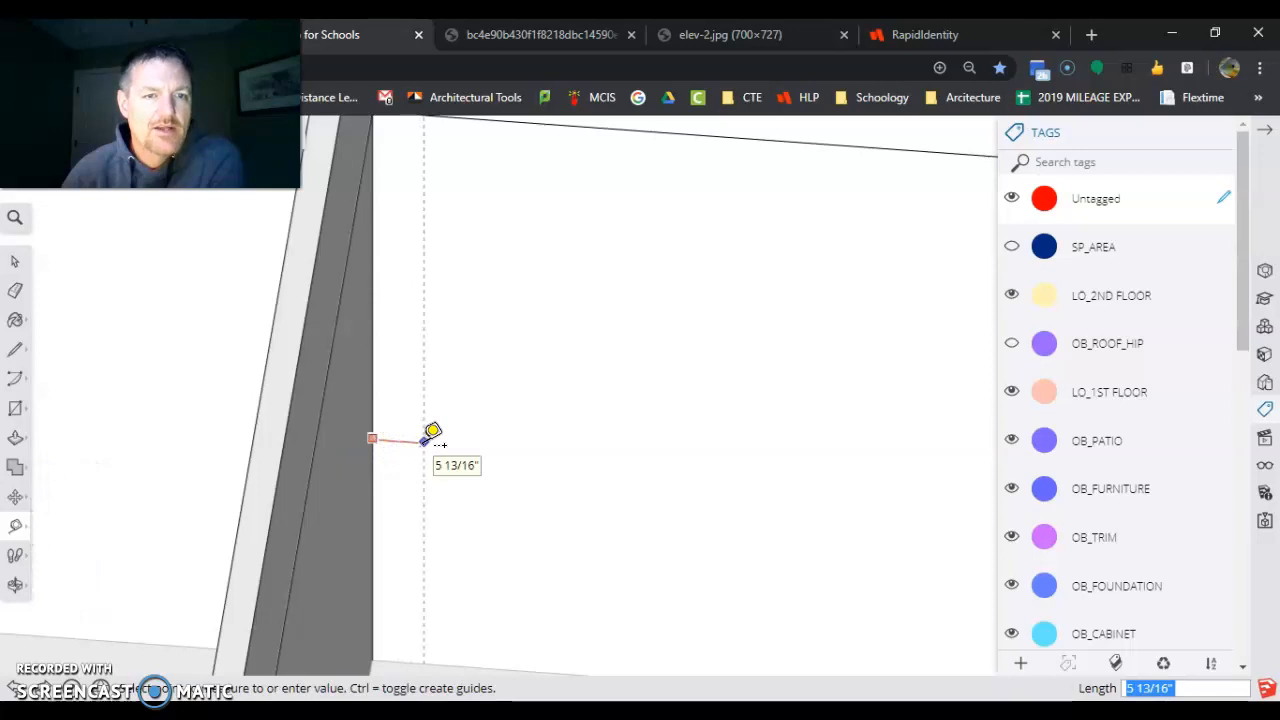
left_click(408, 441)
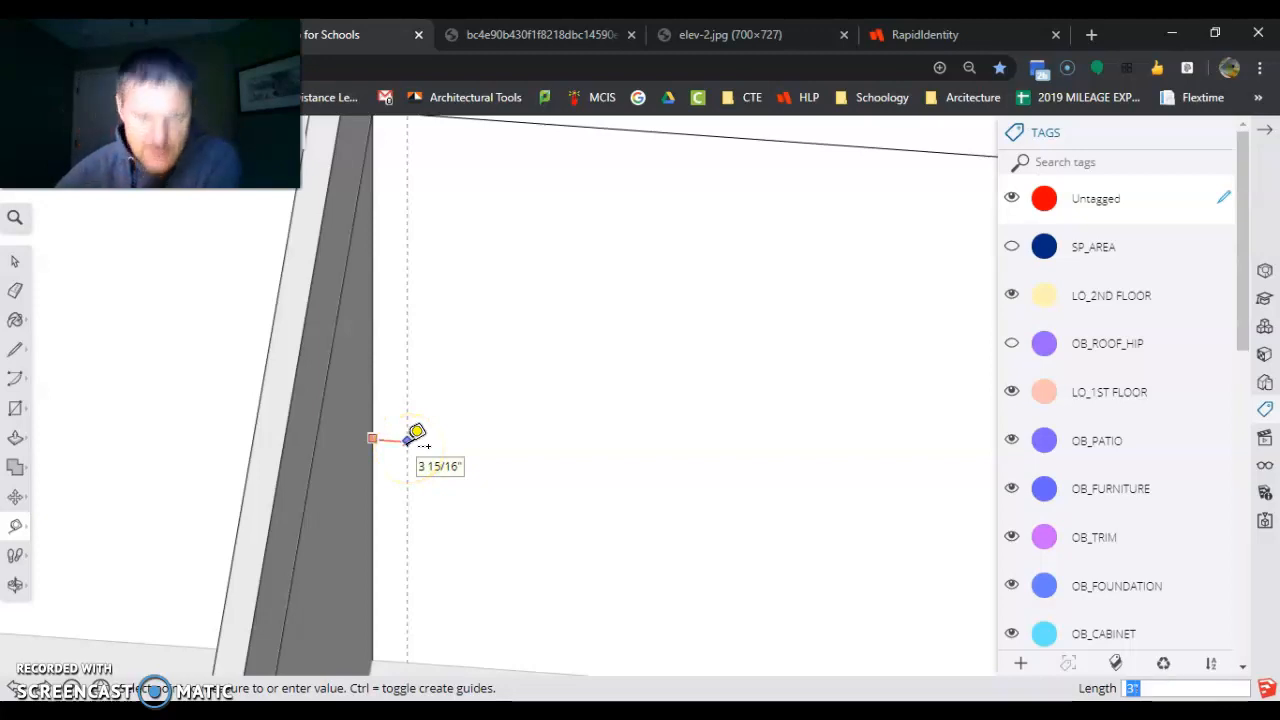
key("Return")
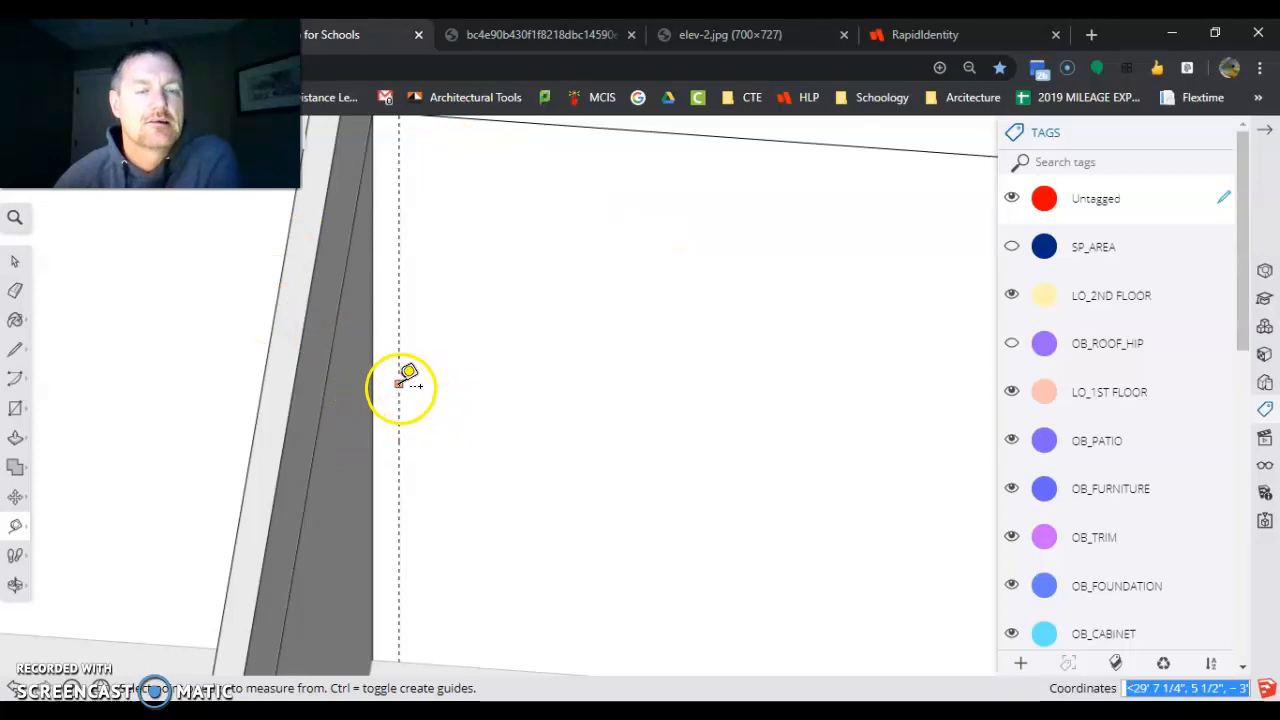
scroll(400, 385, "down", 5)
scroll(400, 300, "up", 4)
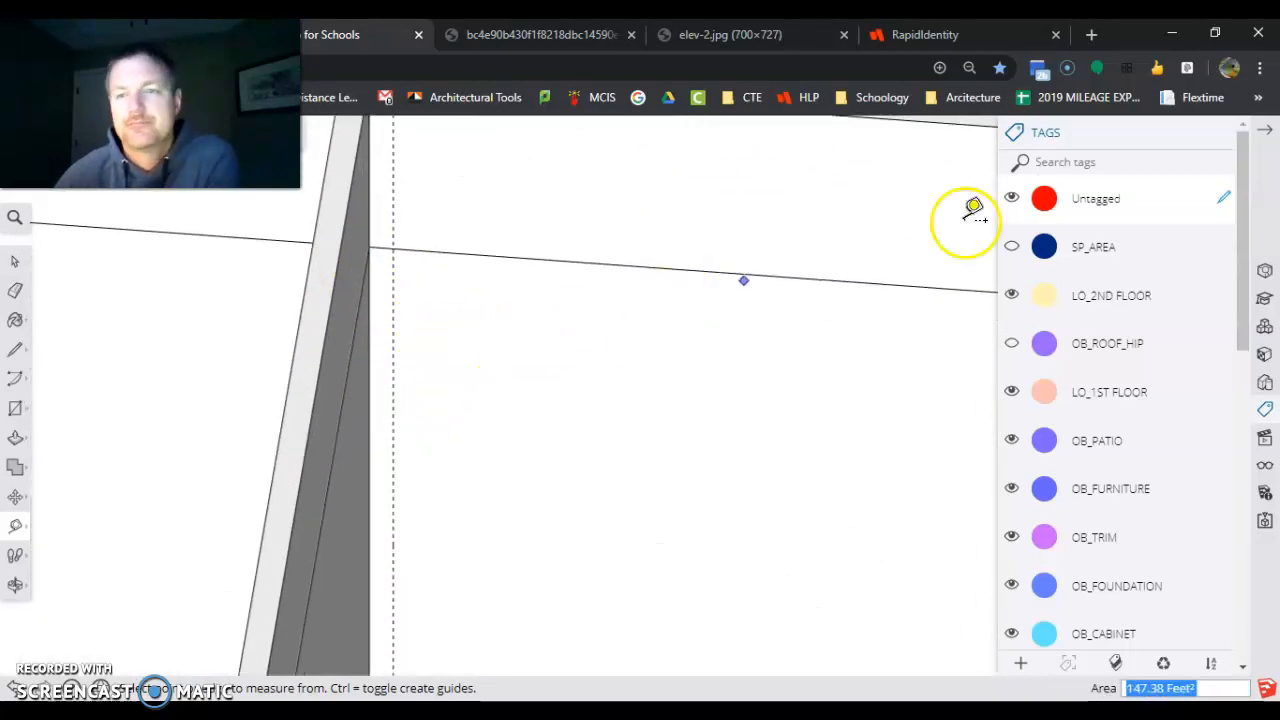
- Search the 3D Warehouse components for "residential doors"
left_click(1265, 333)
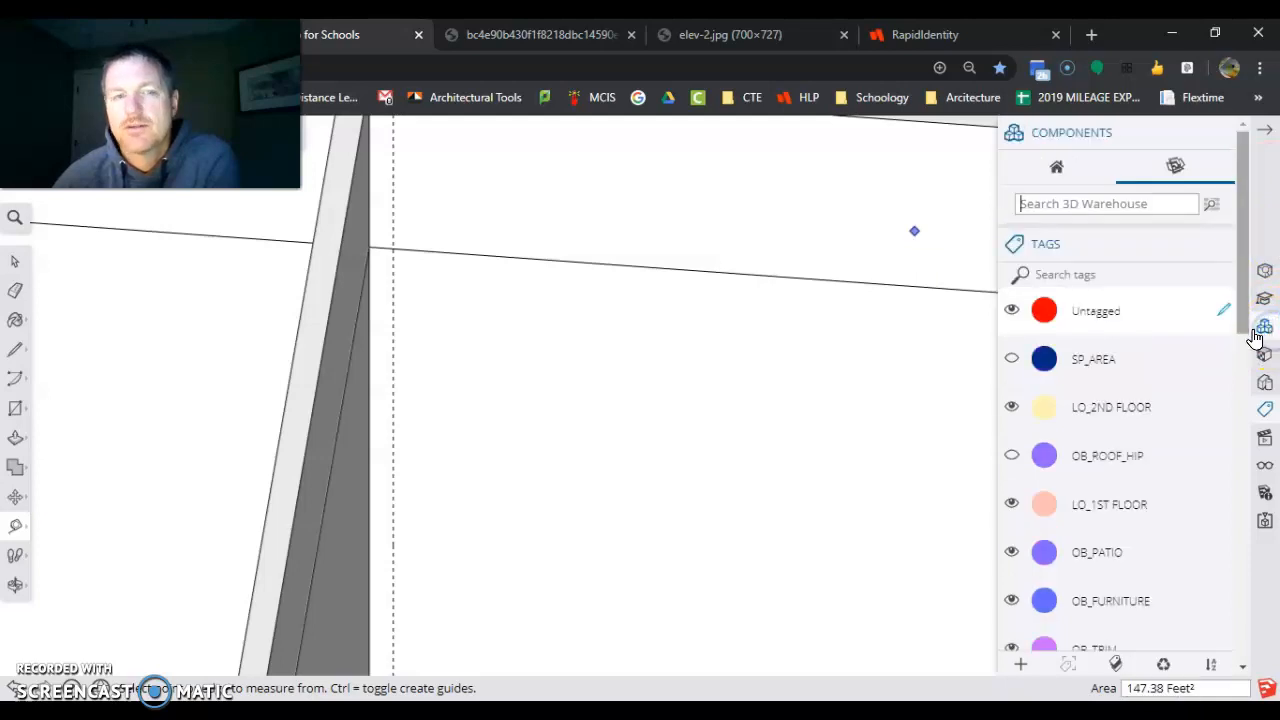
scroll(560, 410, "down", 3)
middle_click_drag(550, 415, 511, 417)
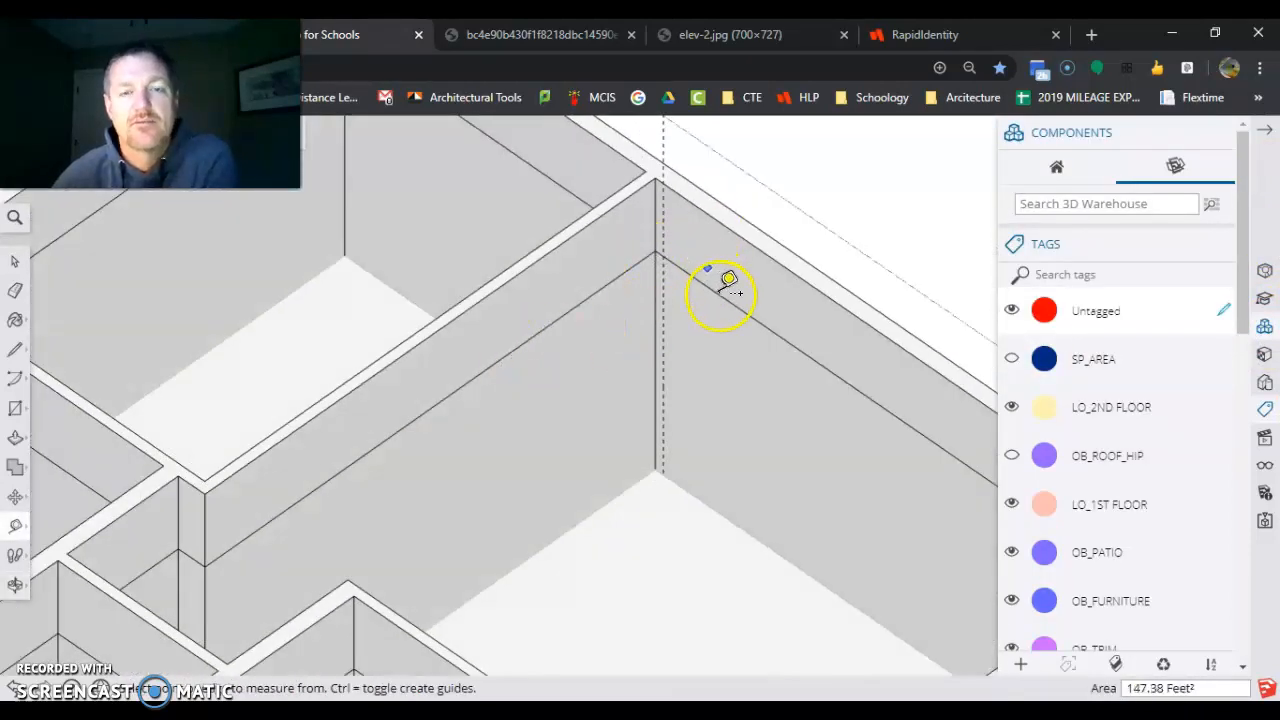
middle_click_drag(706, 294, 156, 392)
scroll(508, 520, "down", 3)
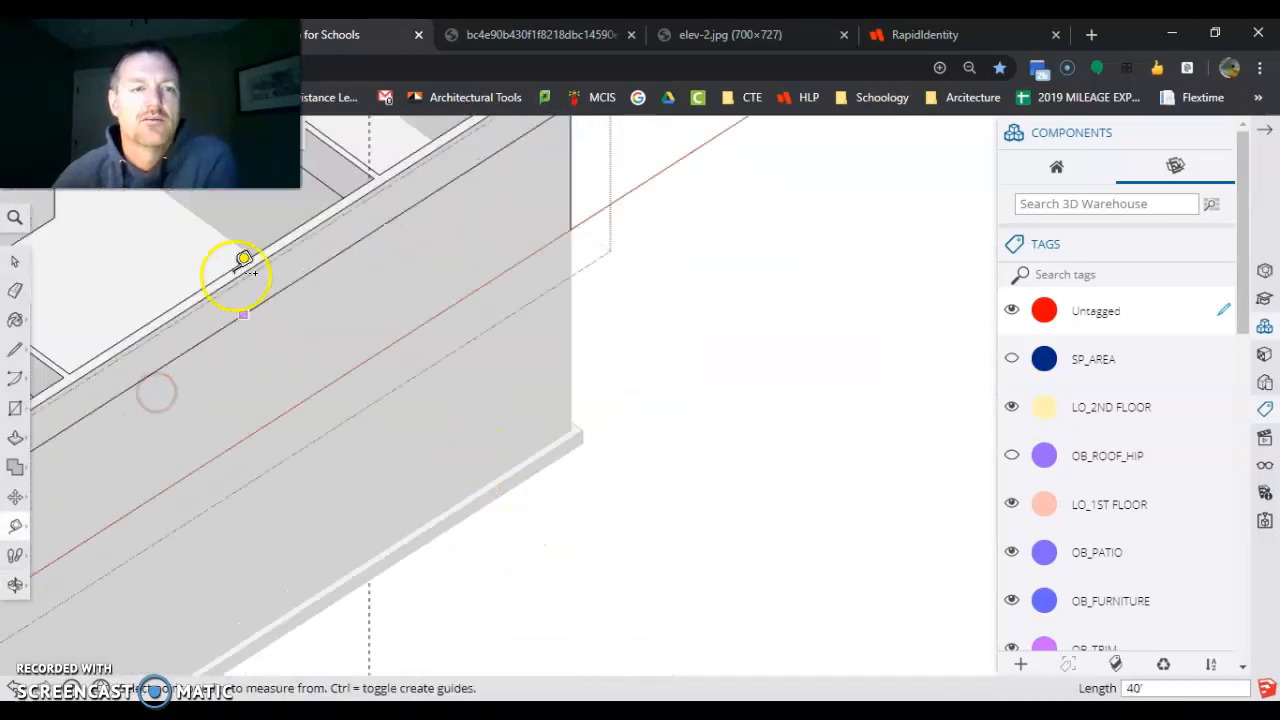
scroll(262, 250, "up", 3)
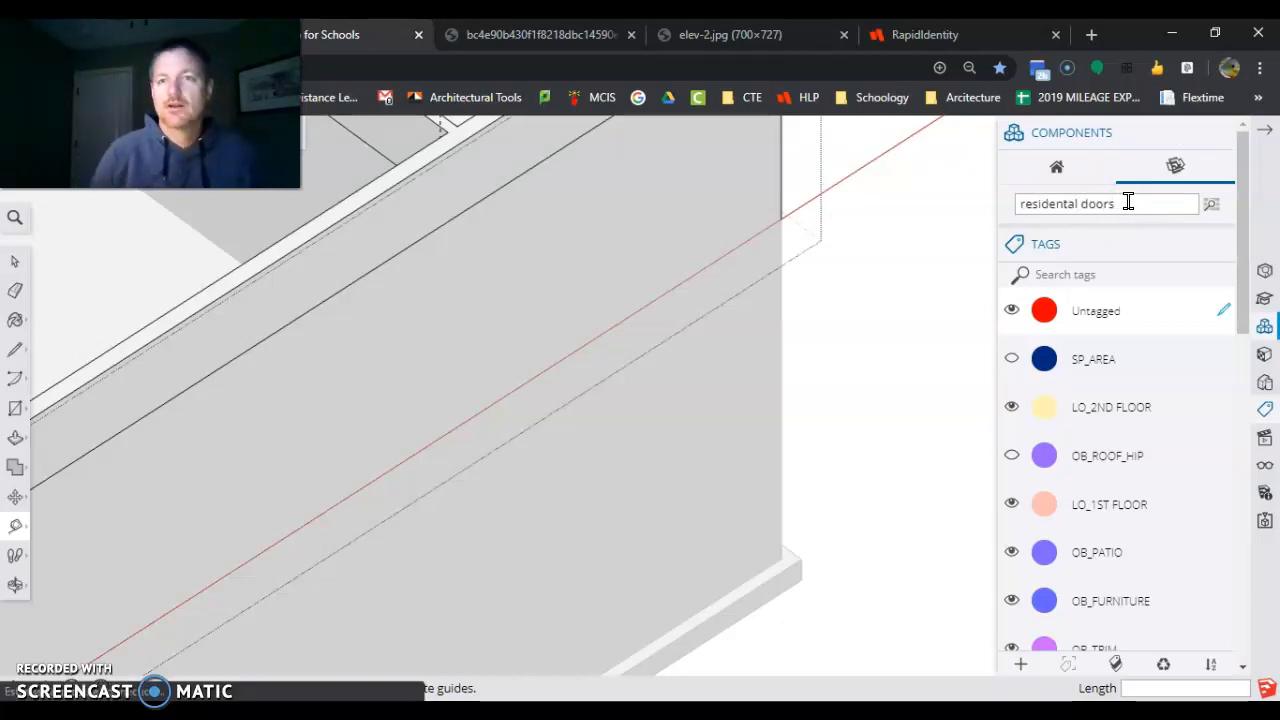
key("Return")
left_click(998, 188)
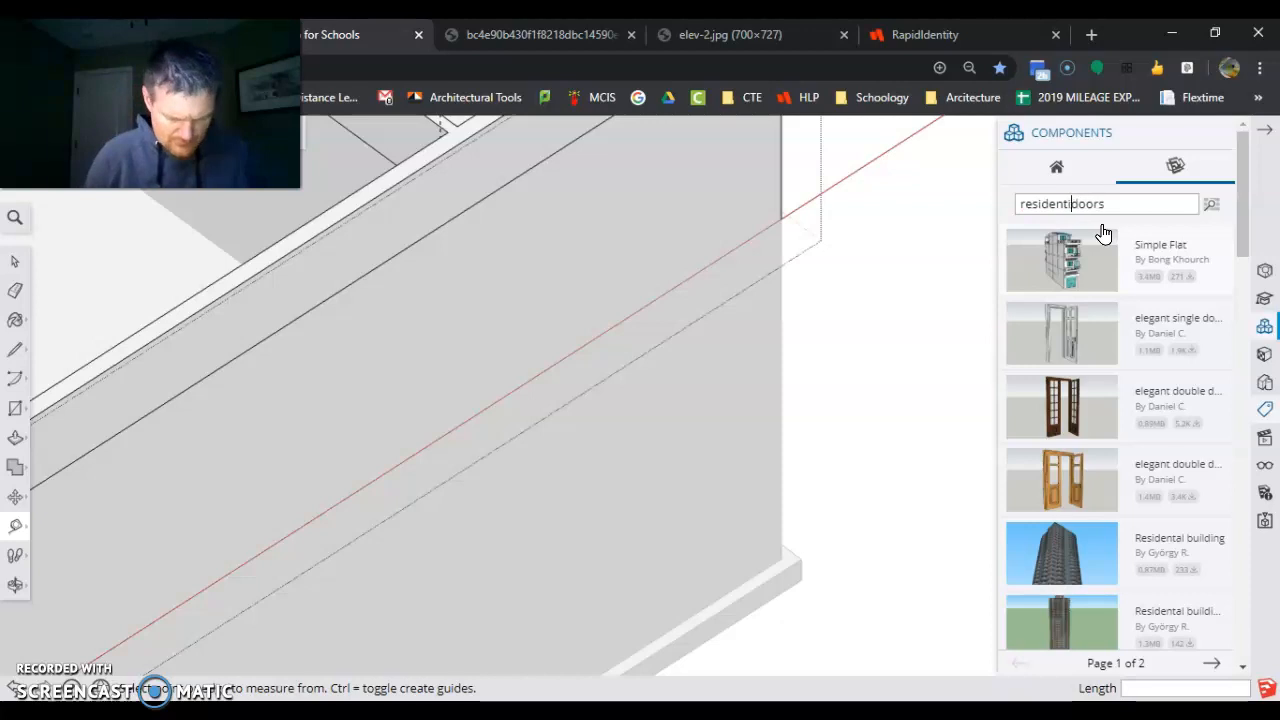
key("Return")
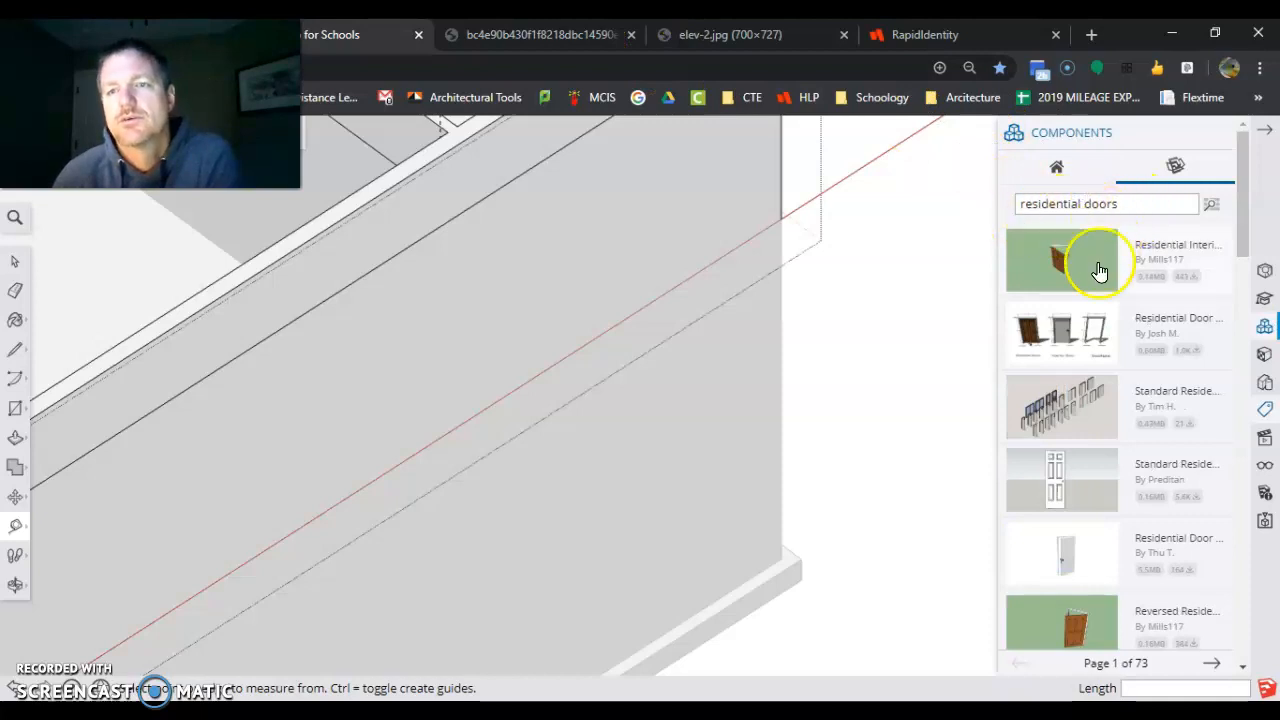
- Insert the standard residential set containing many door types and place it in the open space beside the house
left_click(1082, 407)
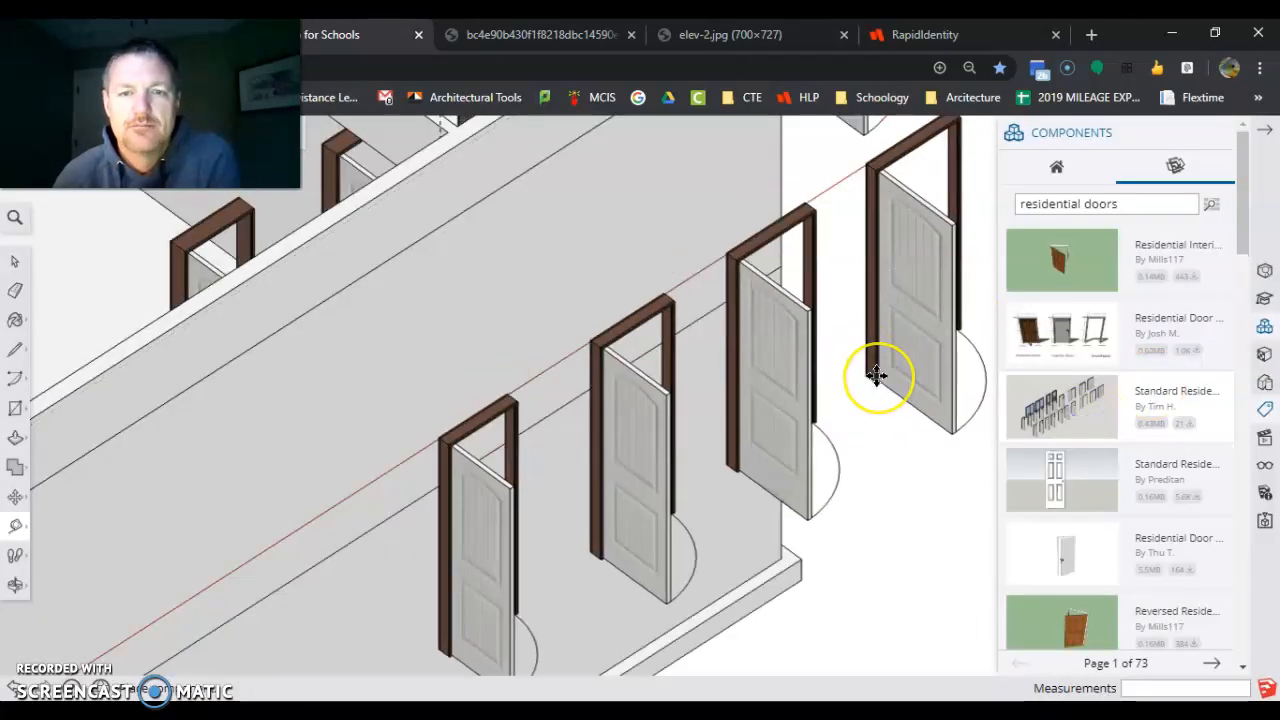
scroll(876, 375, "down", 10)
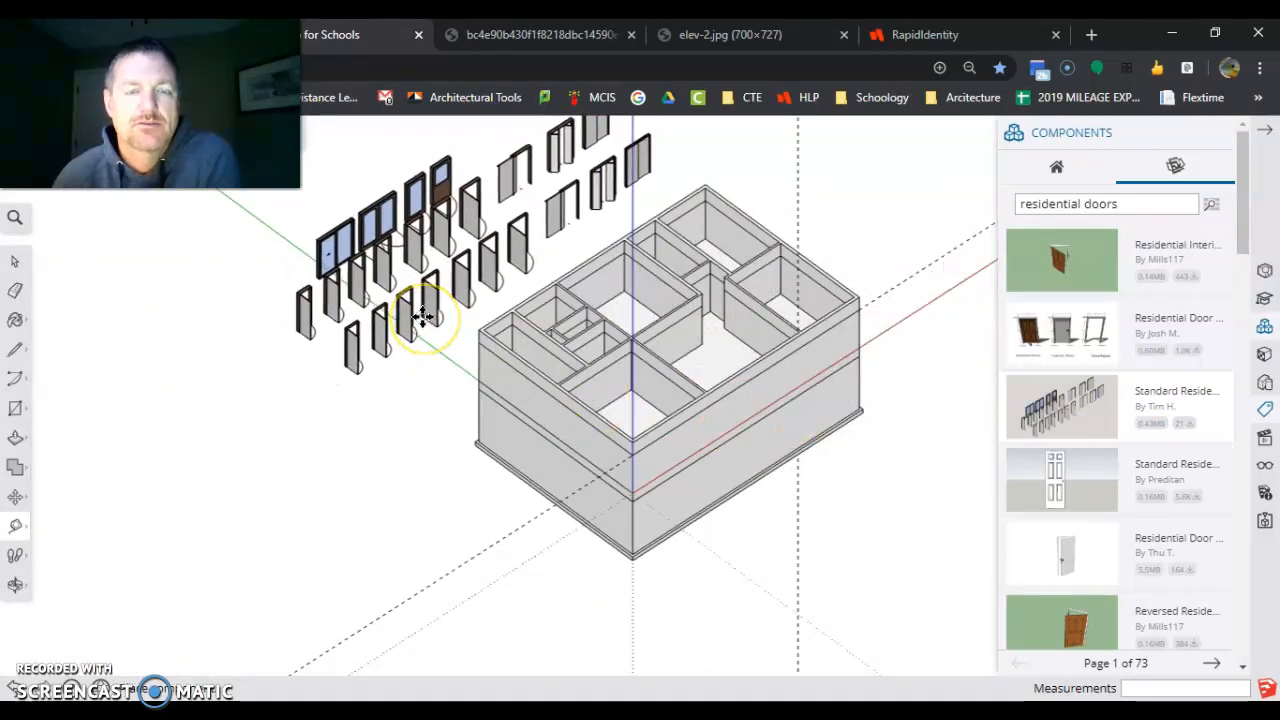
left_click(424, 317)
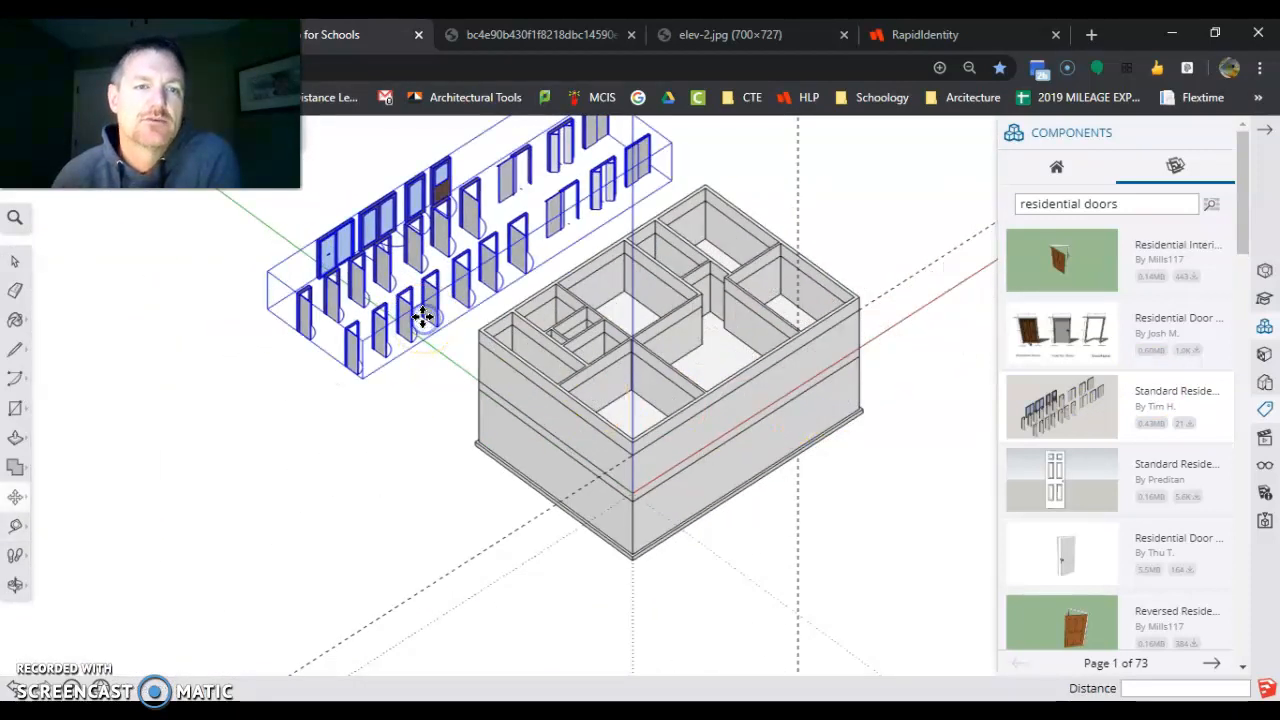
- Examine the door types in the inserted collection, including the glazed exterior doors and the hinged, sliding and folding interior doors
scroll(369, 186, "up", 2)
scroll(397, 255, "down", 4)
scroll(377, 189, "up", 4)
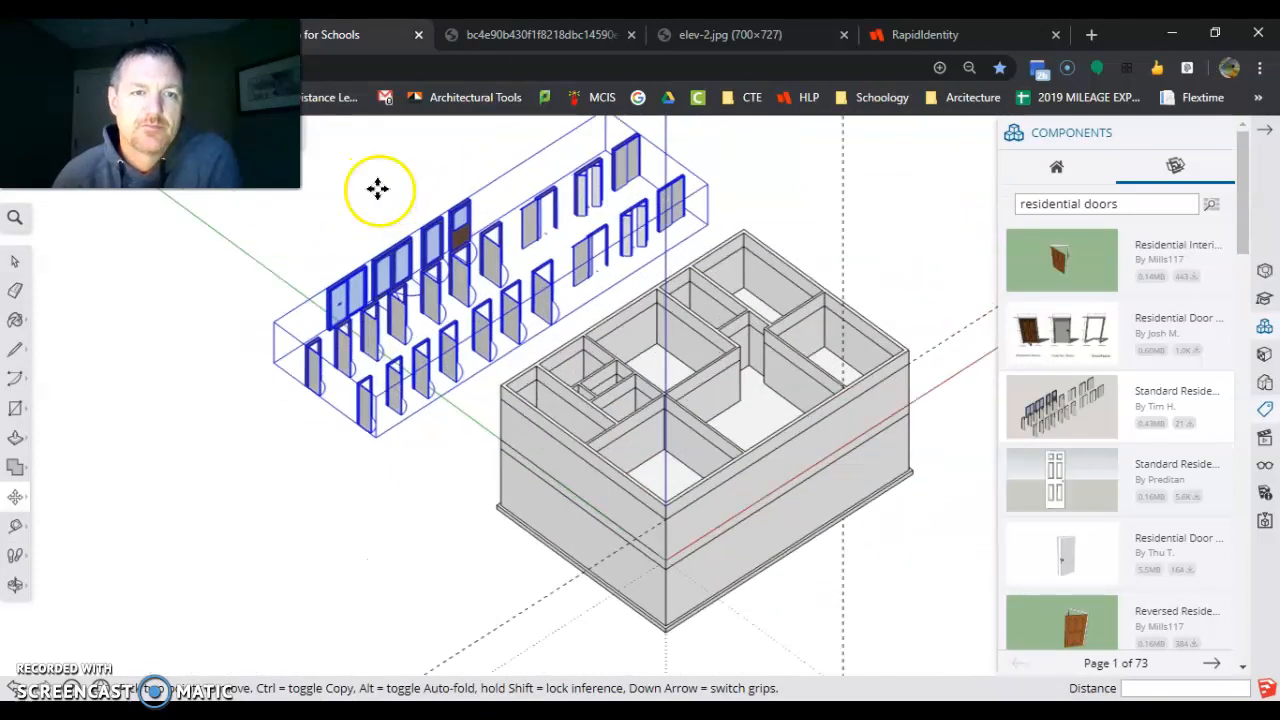
scroll(397, 220, "up", 3)
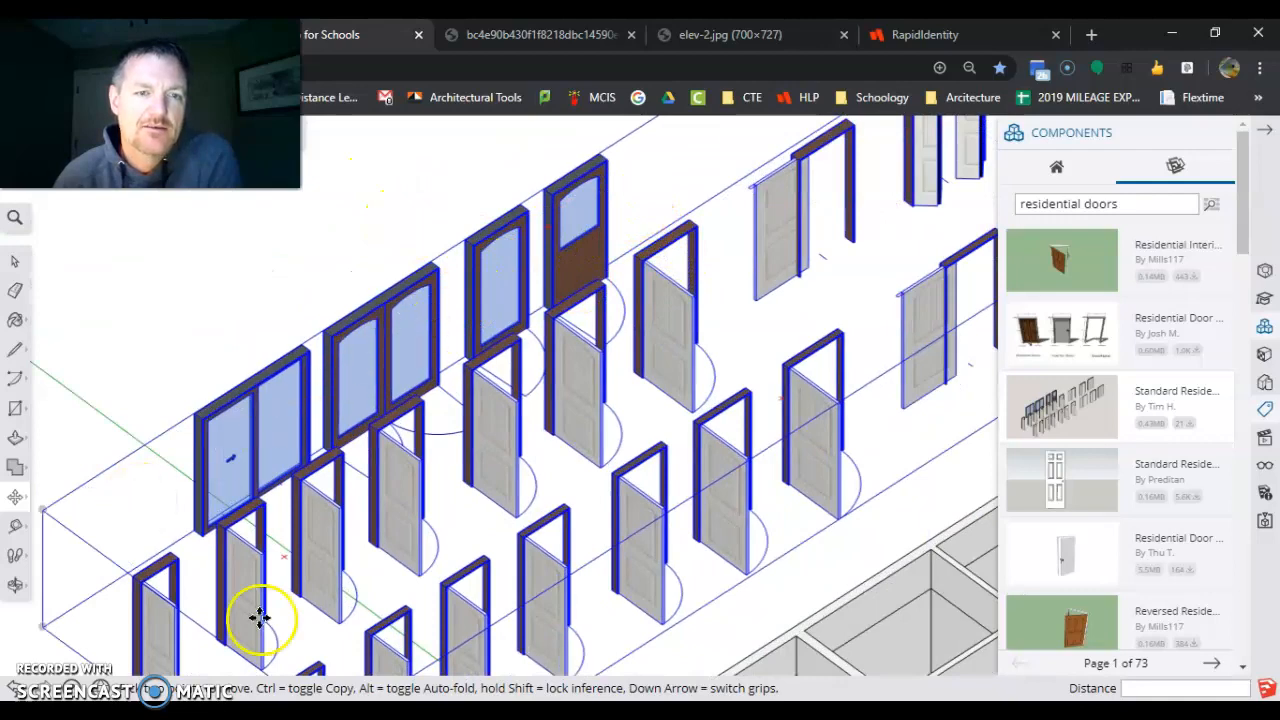
scroll(600, 408, "down", 2)
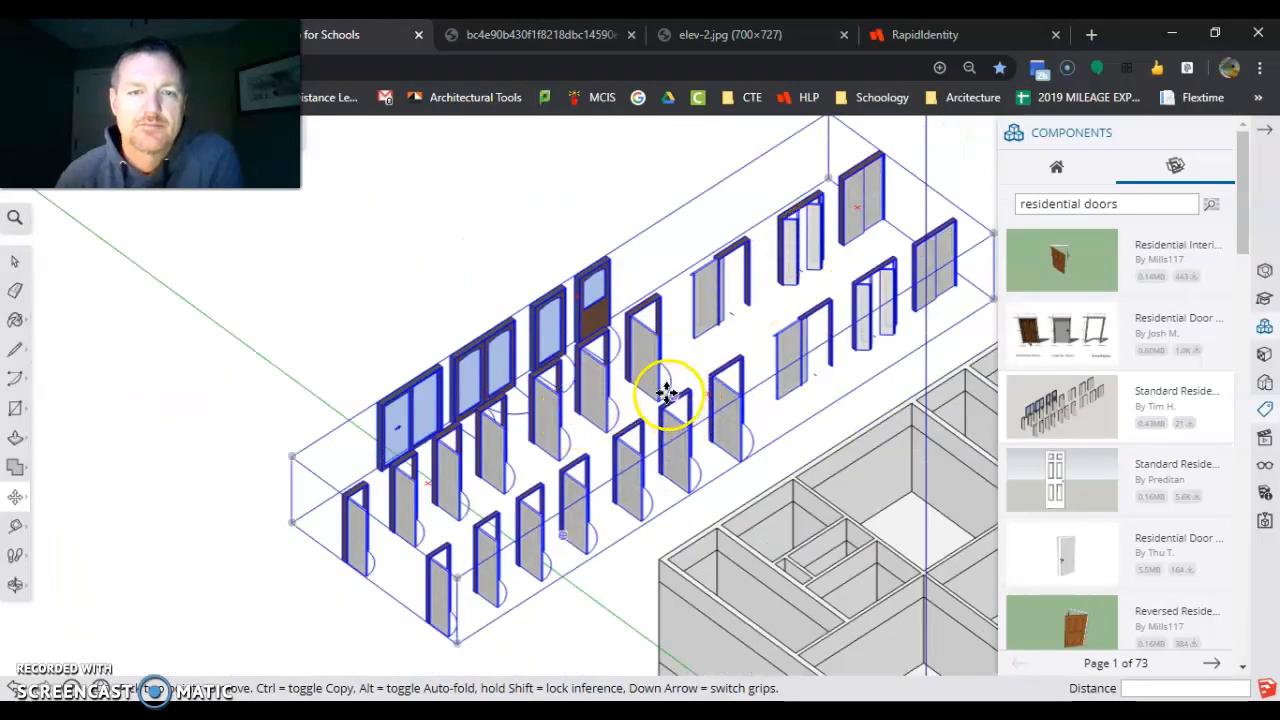
scroll(666, 390, "up", 3)
scroll(330, 355, "up", 4)
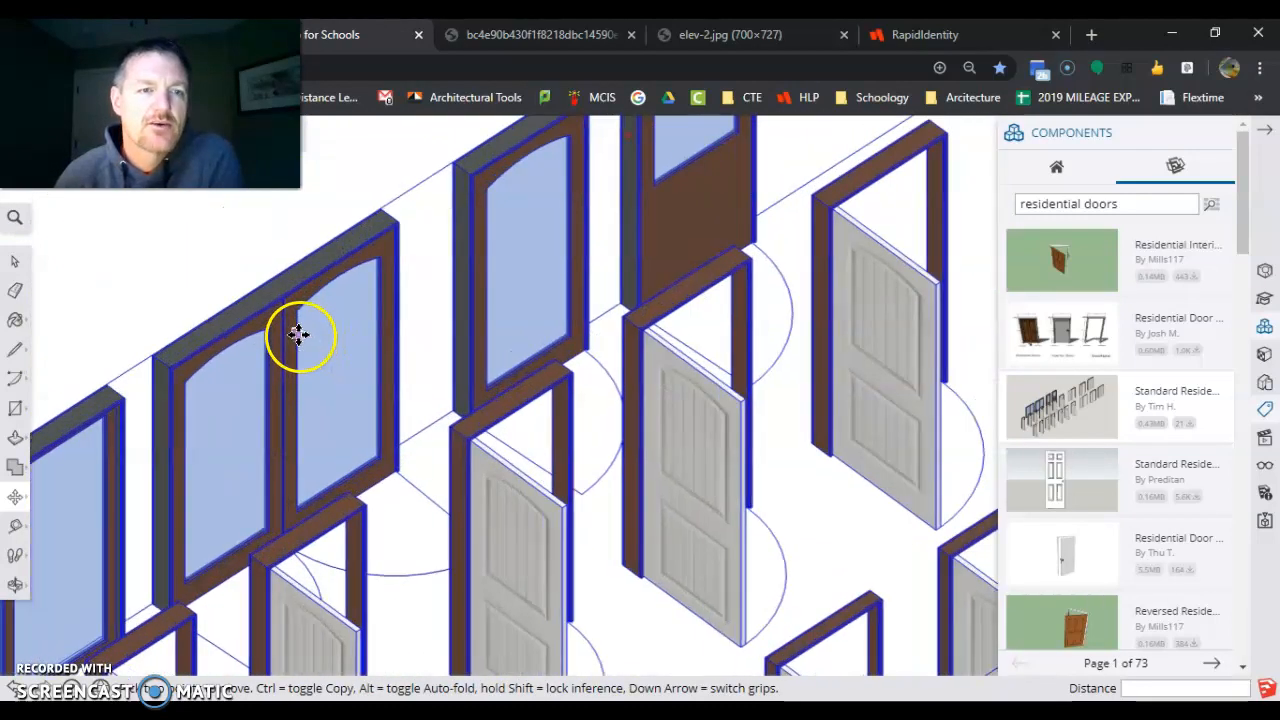
scroll(480, 400, "down", 3)
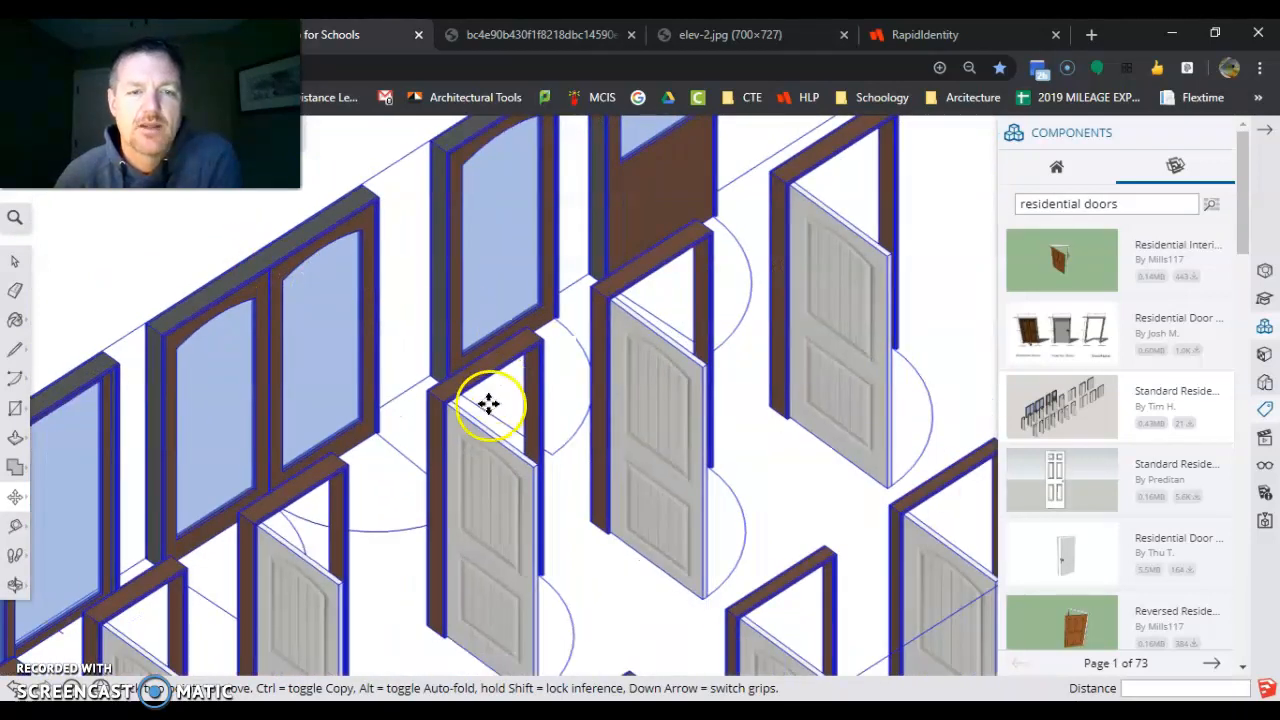
- Explode the inserted door collection into separate door components and clear the selection
scroll(457, 380, "down", 1)
scroll(640, 452, "up", 1)
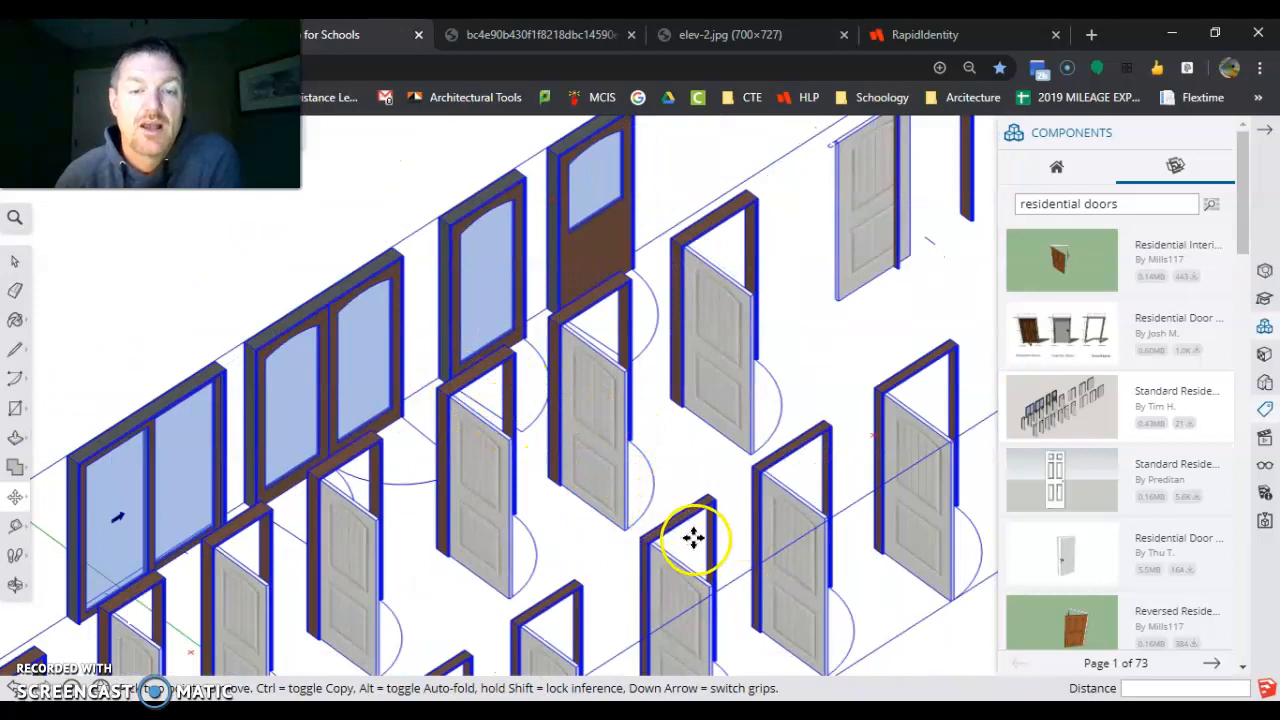
scroll(660, 525, "down", 3)
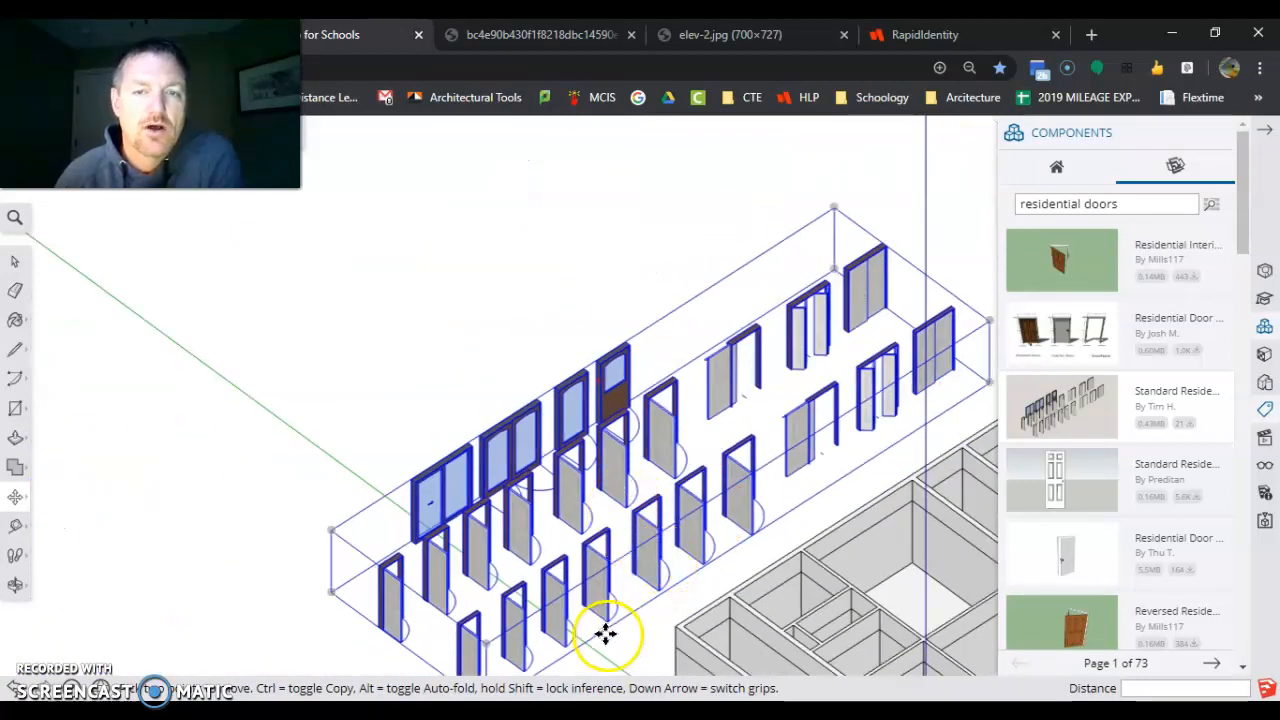
scroll(510, 510, "down", 2)
scroll(537, 549, "up", 3)
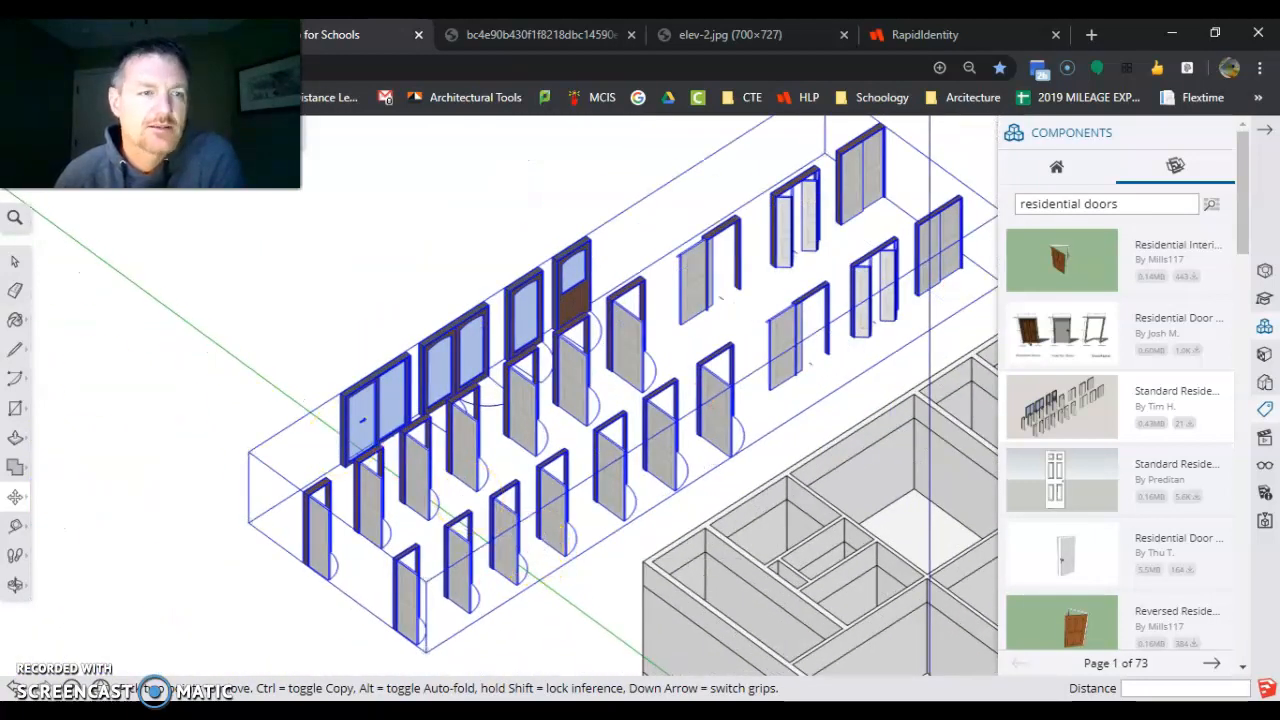
left_click(15, 261)
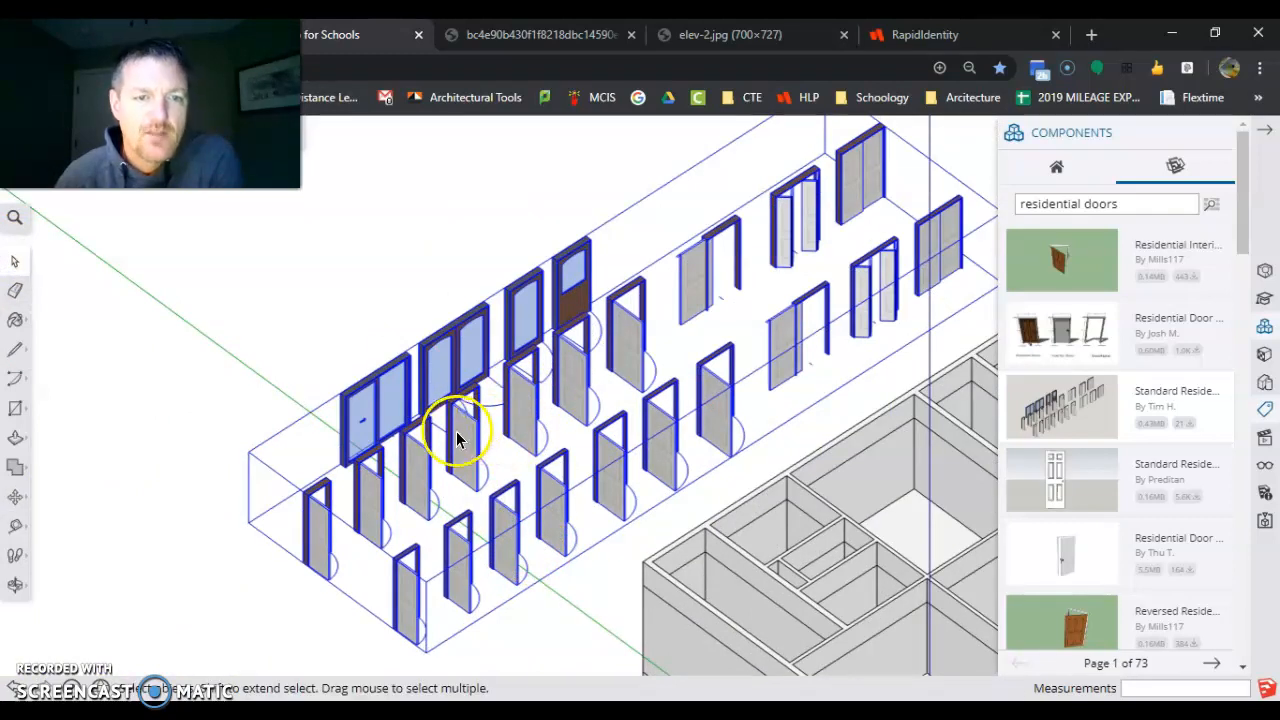
right_click(457, 438)
left_click(510, 490)
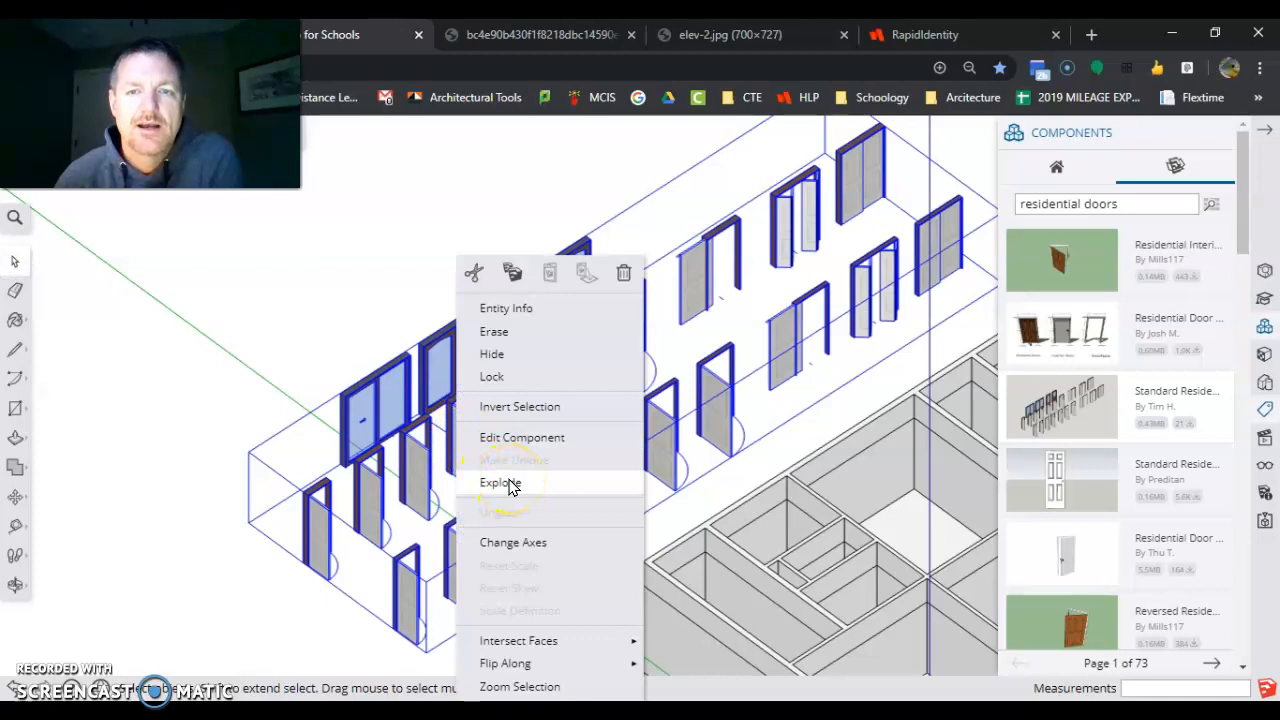
left_click(510, 485)
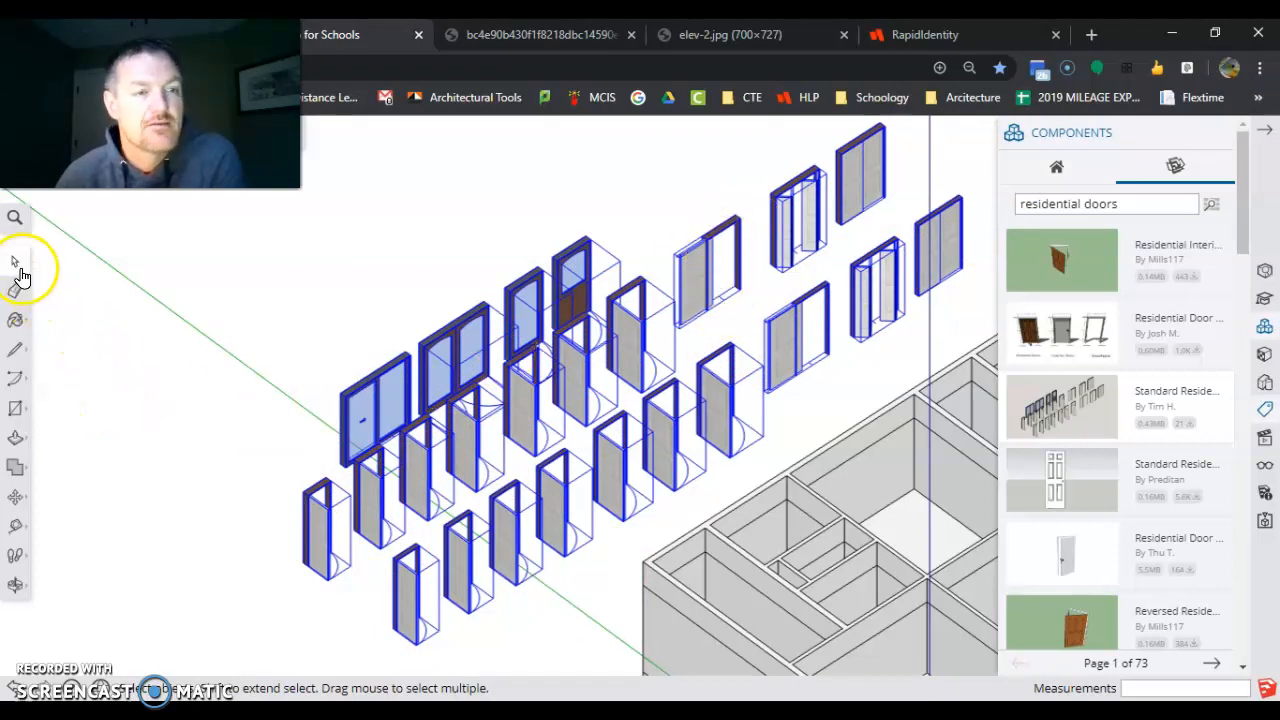
left_click(180, 414)
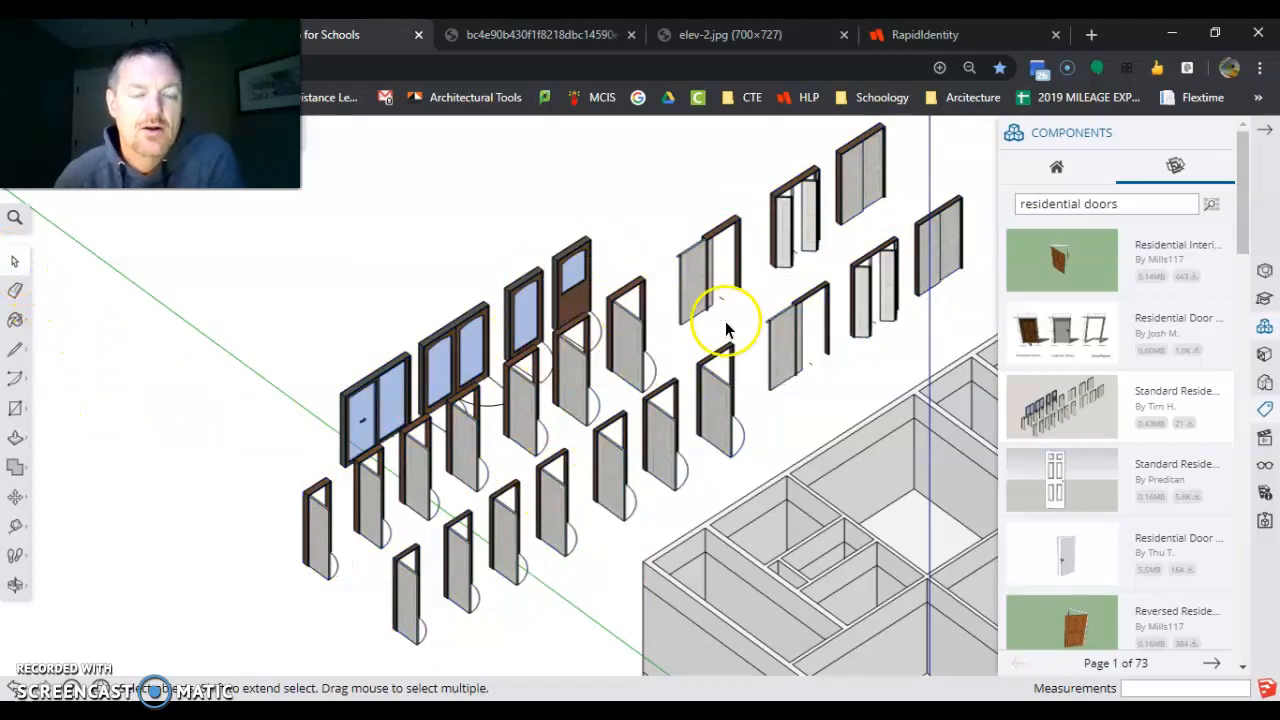
- Examine the half-glass, full-glass, French and sliding exterior doors from their front and back faces
scroll(483, 320, "up", 5)
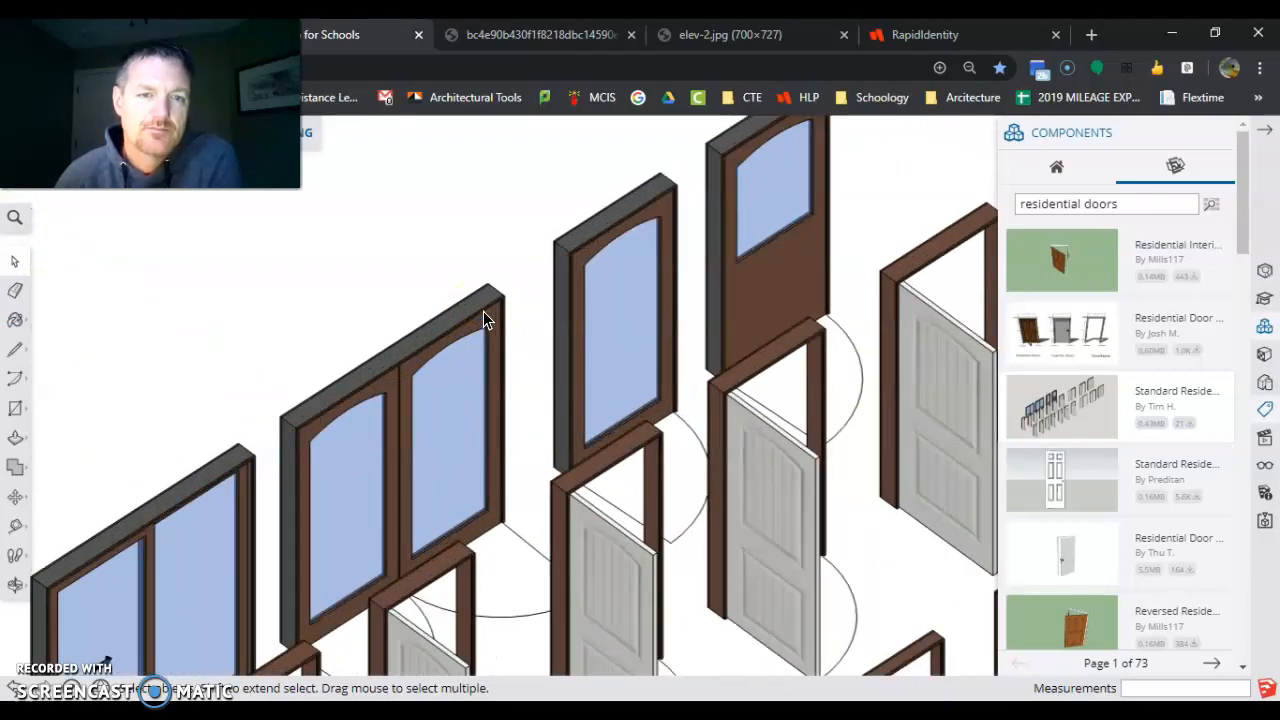
scroll(485, 320, "down", 6)
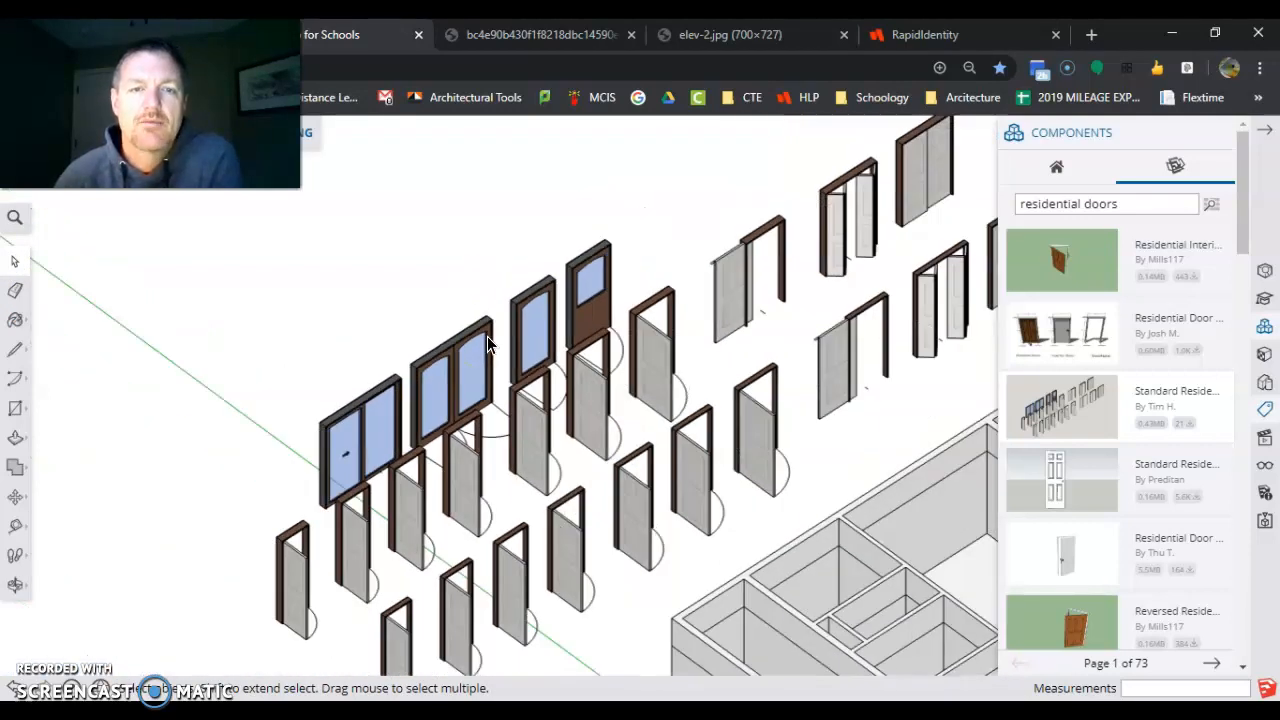
scroll(528, 311, "up", 8)
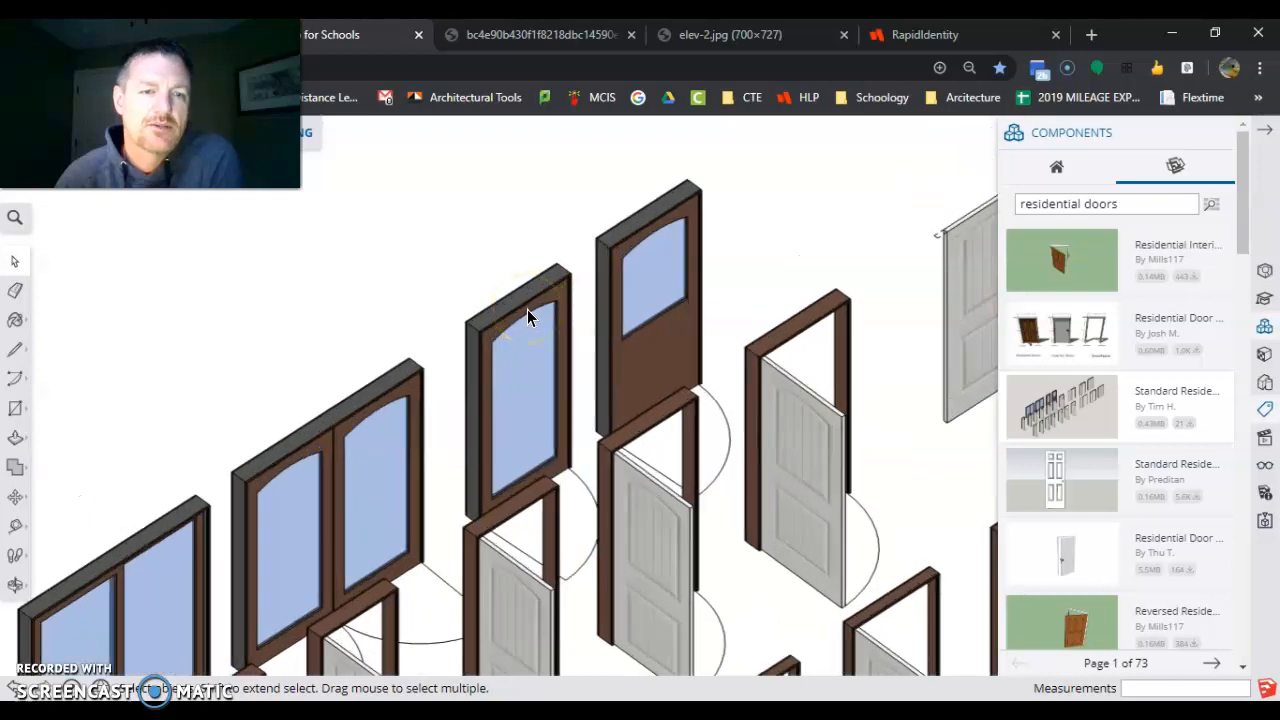
scroll(527, 309, "down", 10)
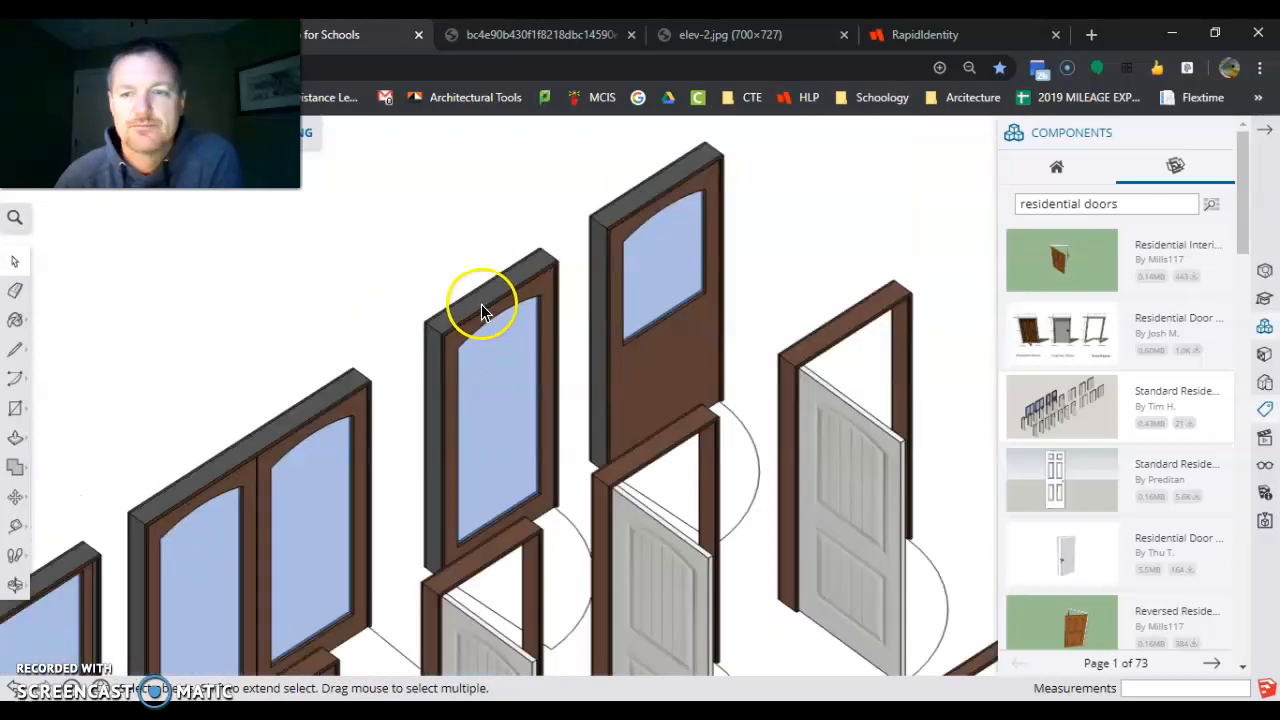
scroll(439, 260, "down", 2)
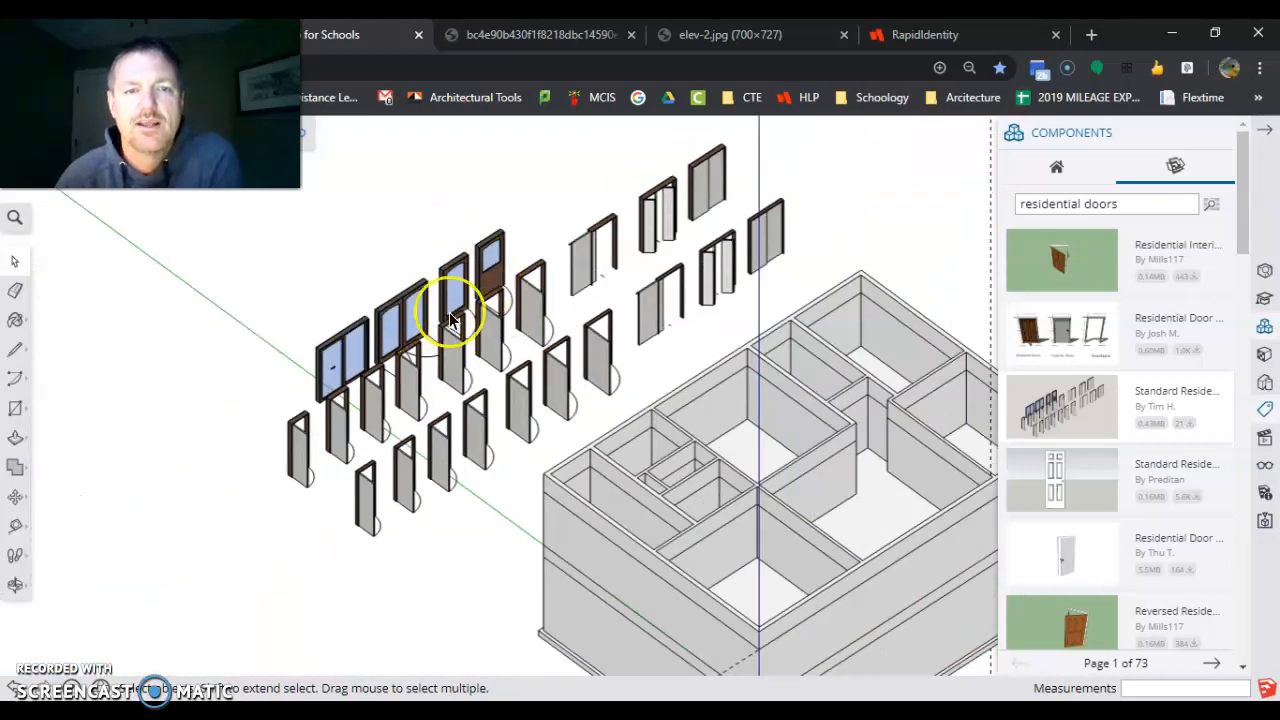
scroll(455, 275, "up", 10)
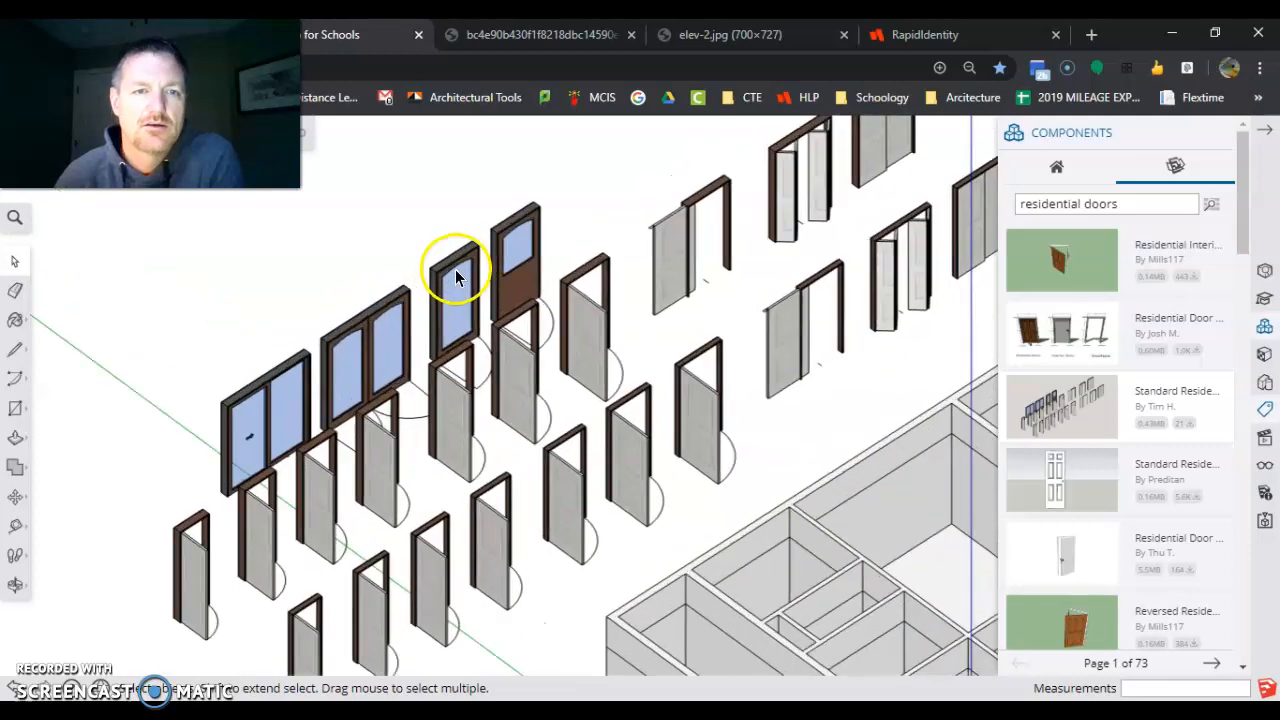
scroll(498, 442, "down", 4)
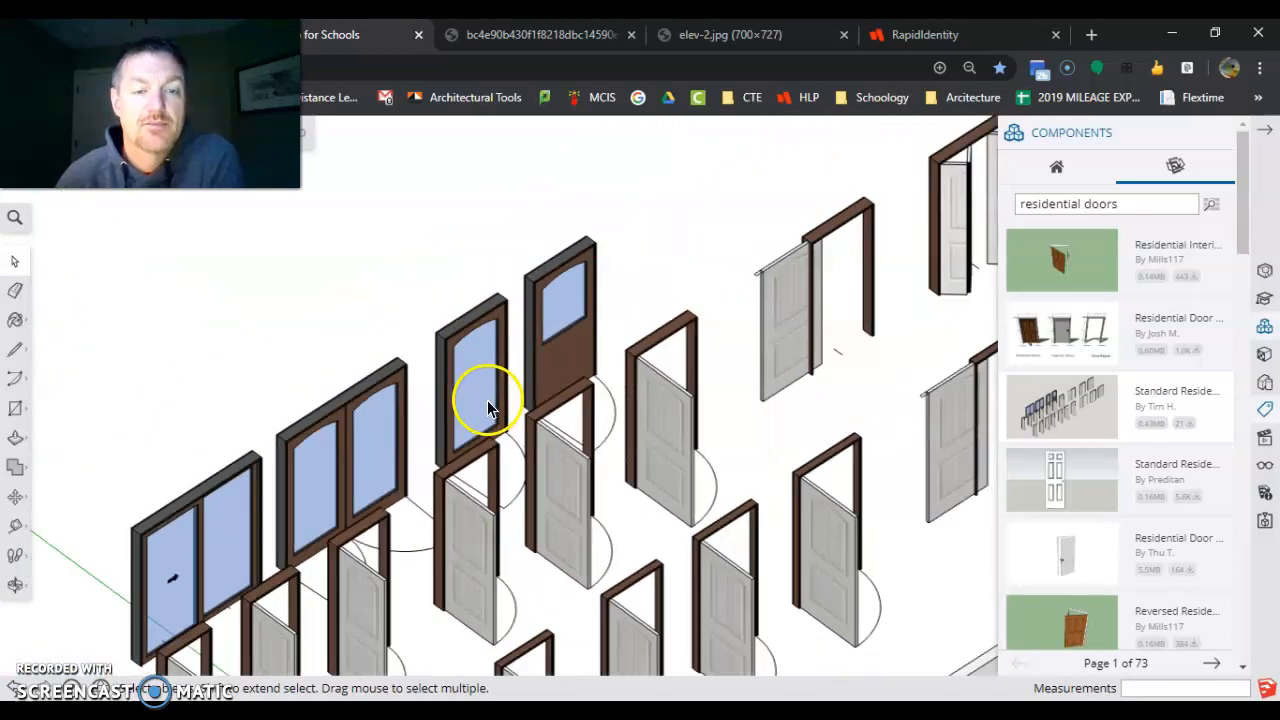
mouse_move(468, 500)
middle_mouse_down()
mouse_move(800, 414)
mouse_move(969, 400)
middle_mouse_up()
middle_click_drag(509, 533, 794, 536)
scroll(709, 609, "up", 6)
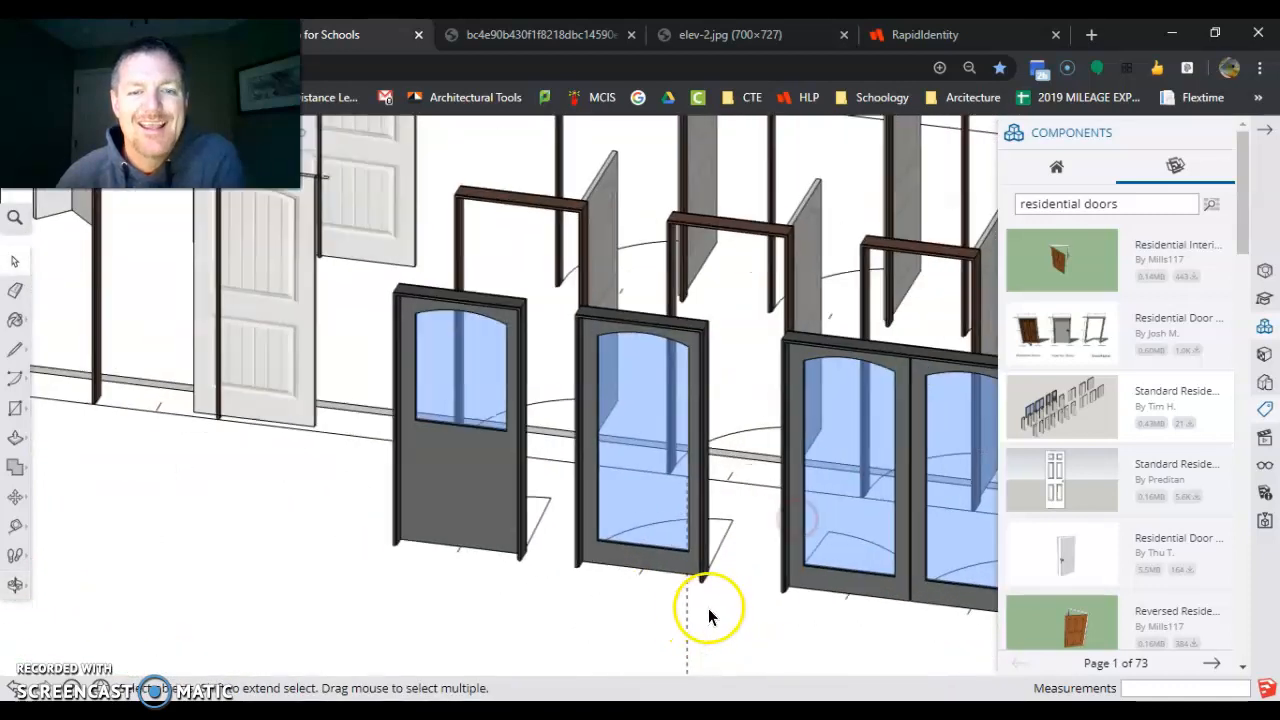
key("space")
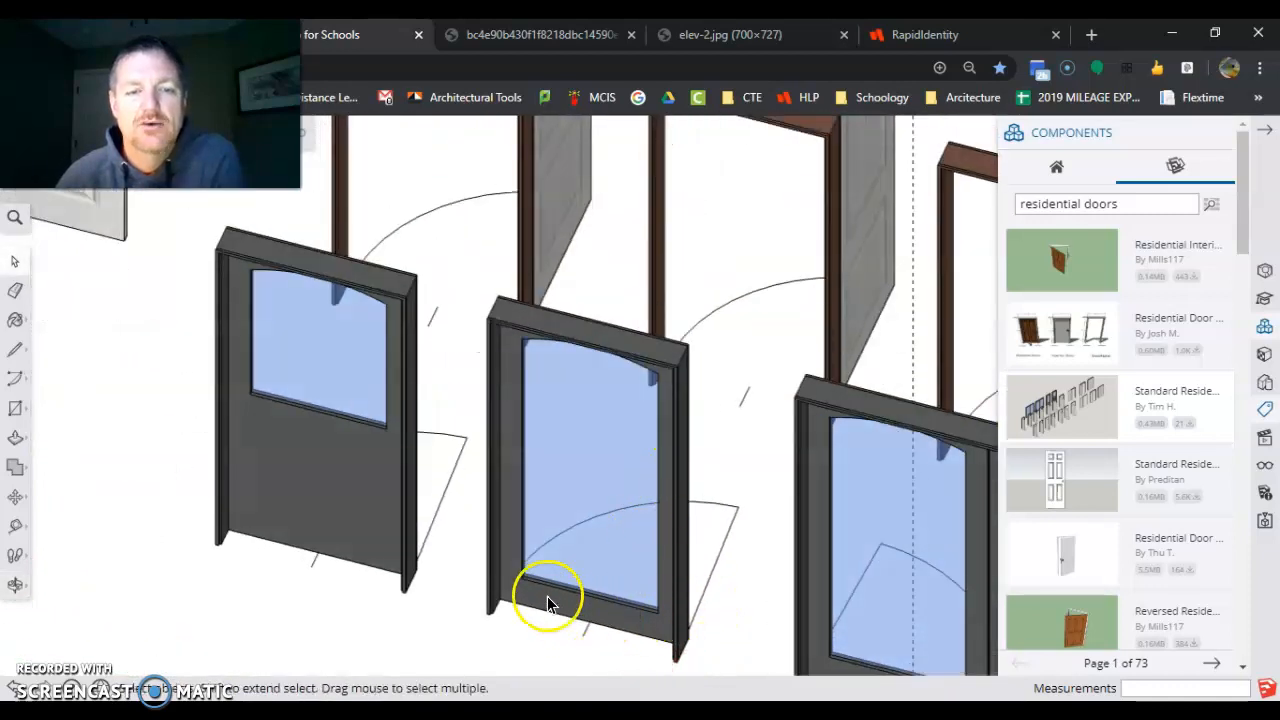
scroll(540, 445, "down", 10)
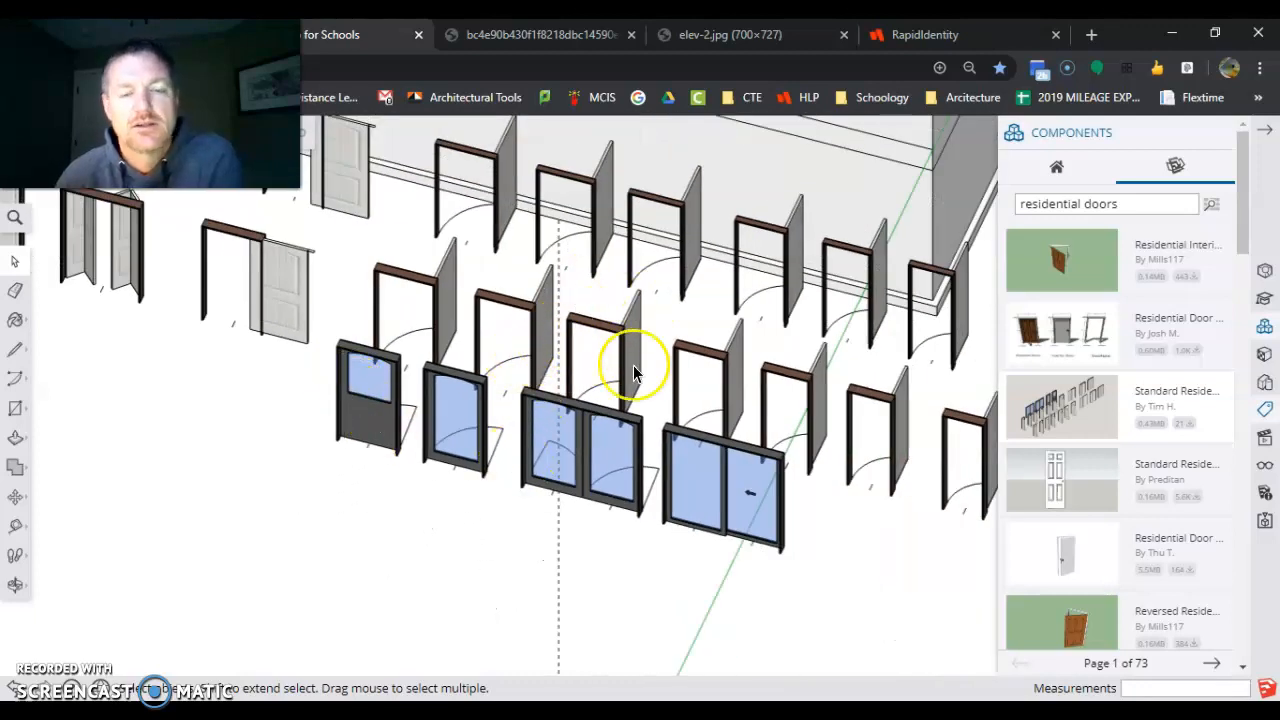
scroll(471, 412, "up", 5)
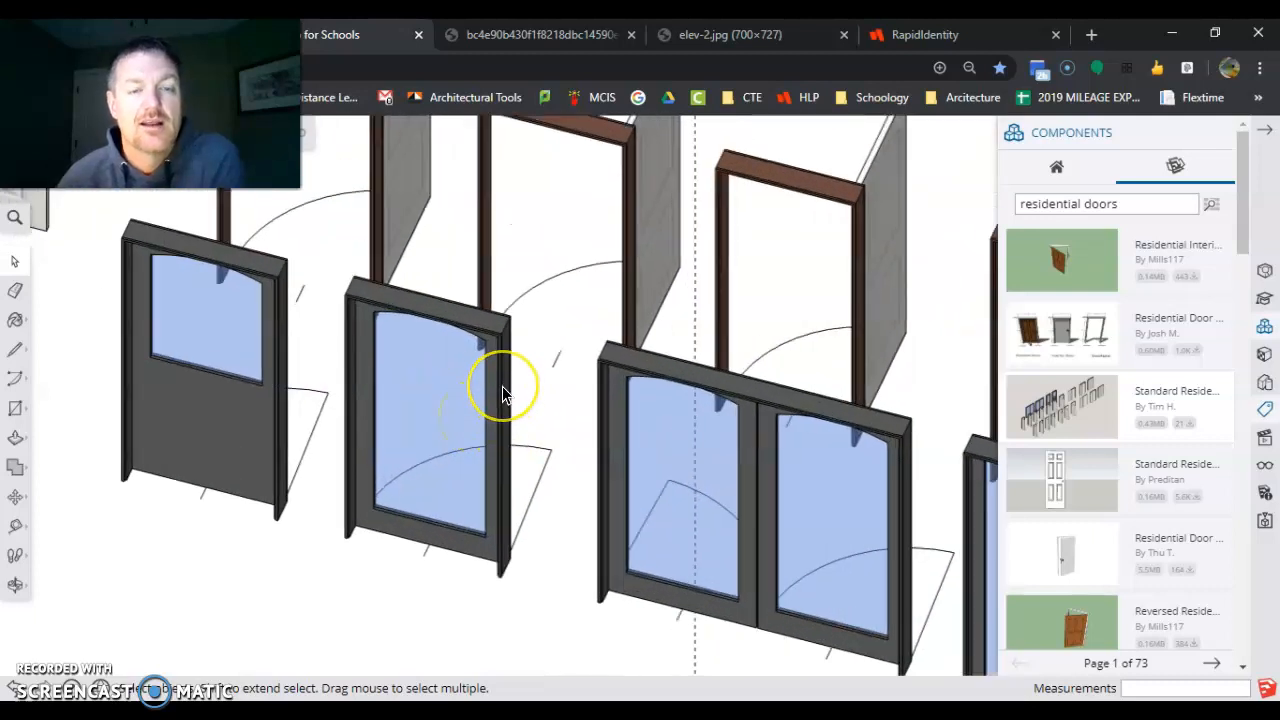
scroll(490, 395, "down", 8)
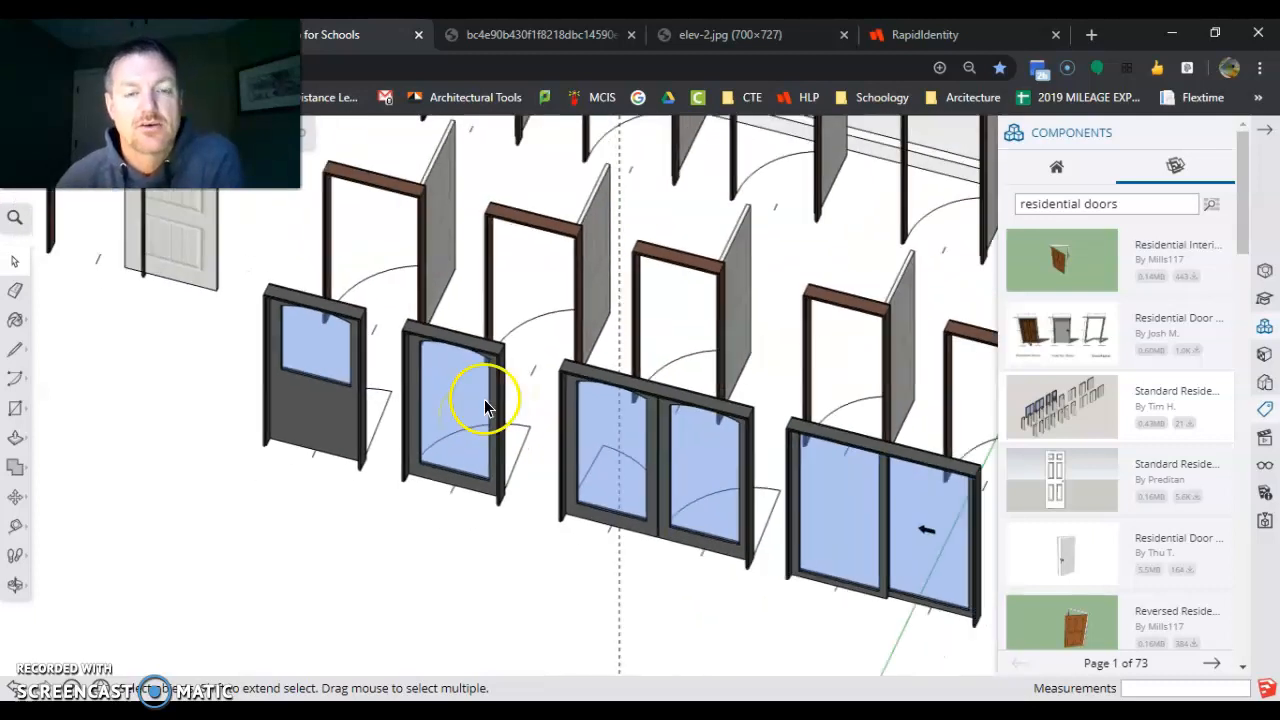
scroll(425, 444, "down", 6)
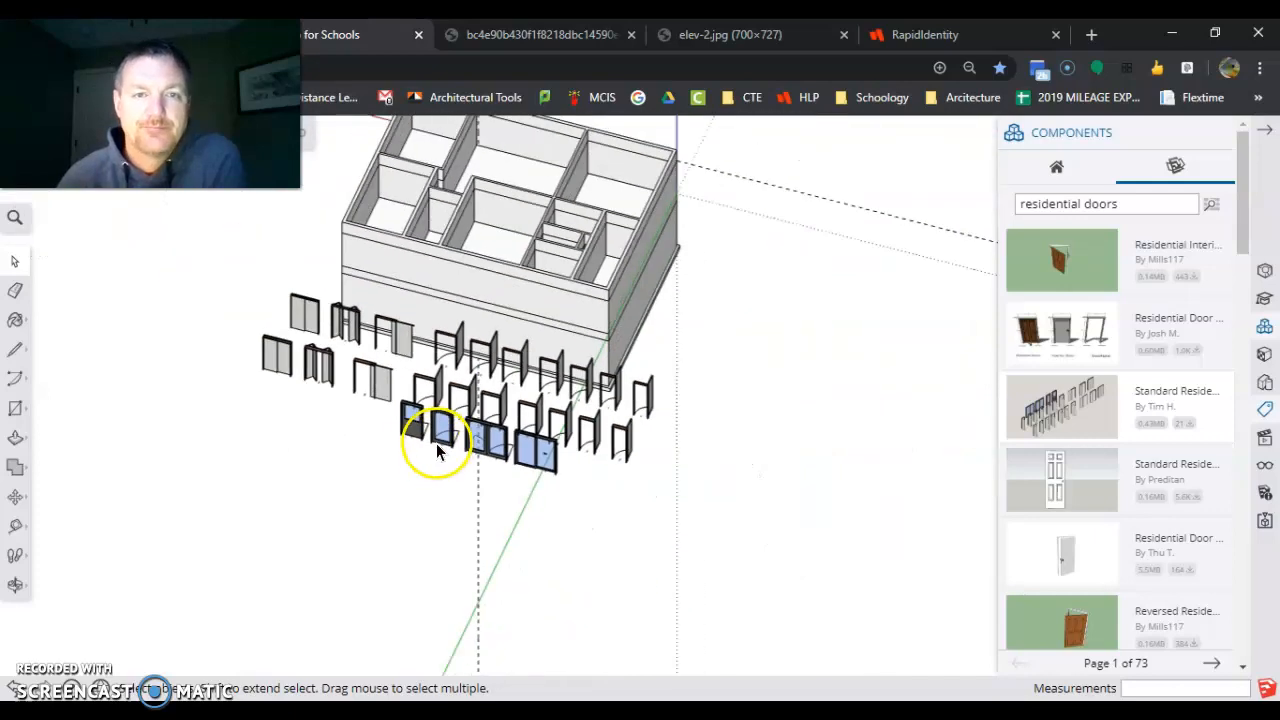
- Place the in-model D 3-0 x 6-8 Full Glass door on the large room's exterior wall where the 3" guide meets the header line
middle_click_drag(537, 434, 57, 480)
middle_click_drag(567, 476, 235, 396)
scroll(873, 355, "up", 5)
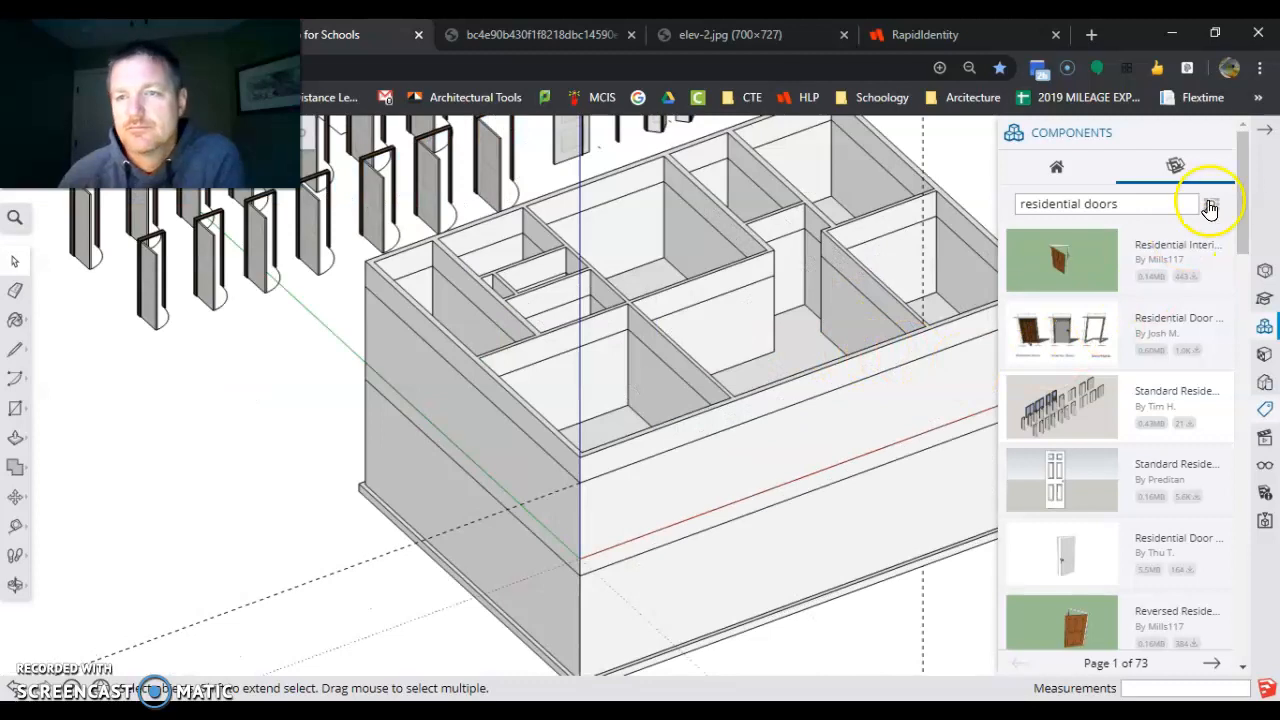
left_click(1067, 169)
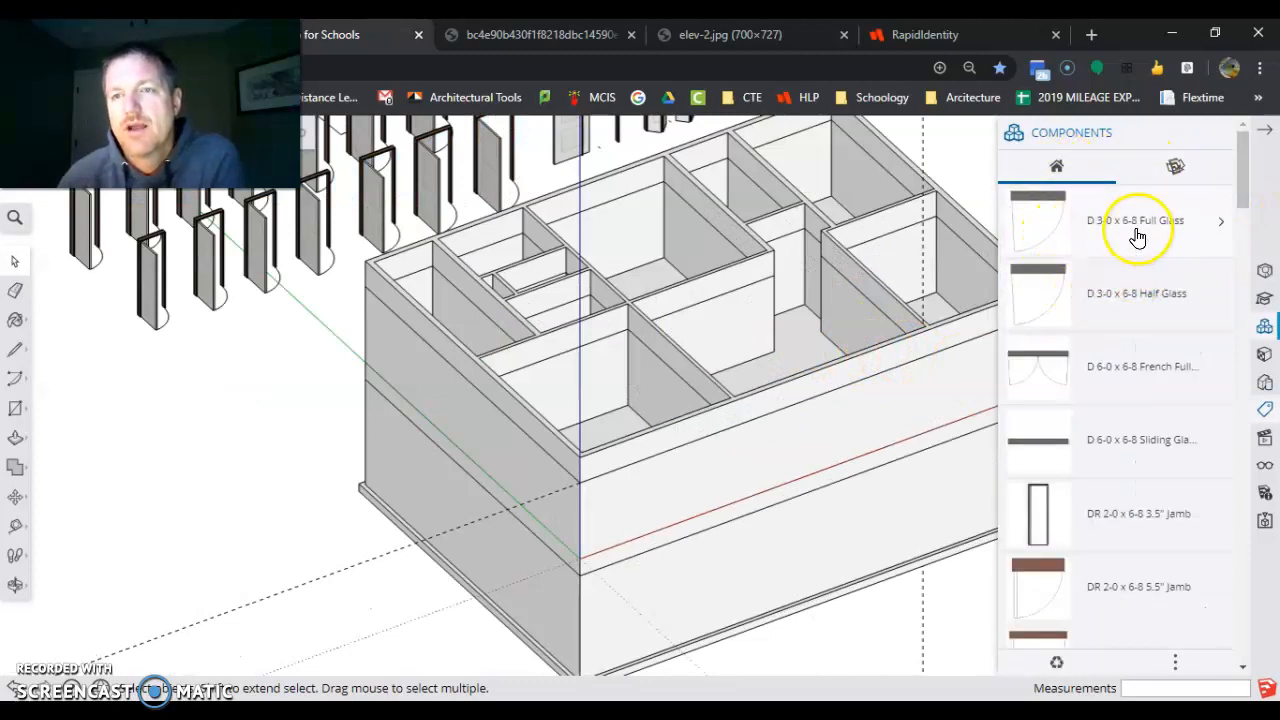
left_click(1032, 210)
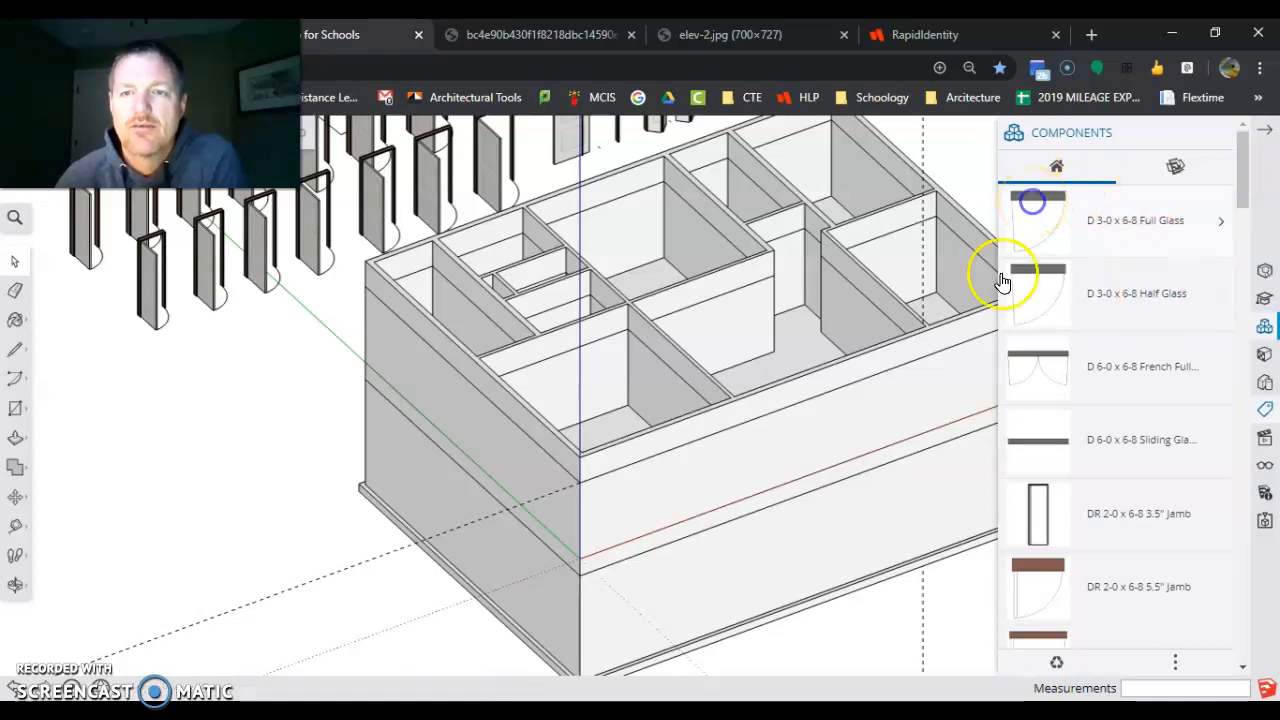
middle_click_drag(760, 443, 630, 272)
scroll(630, 272, "up", 10)
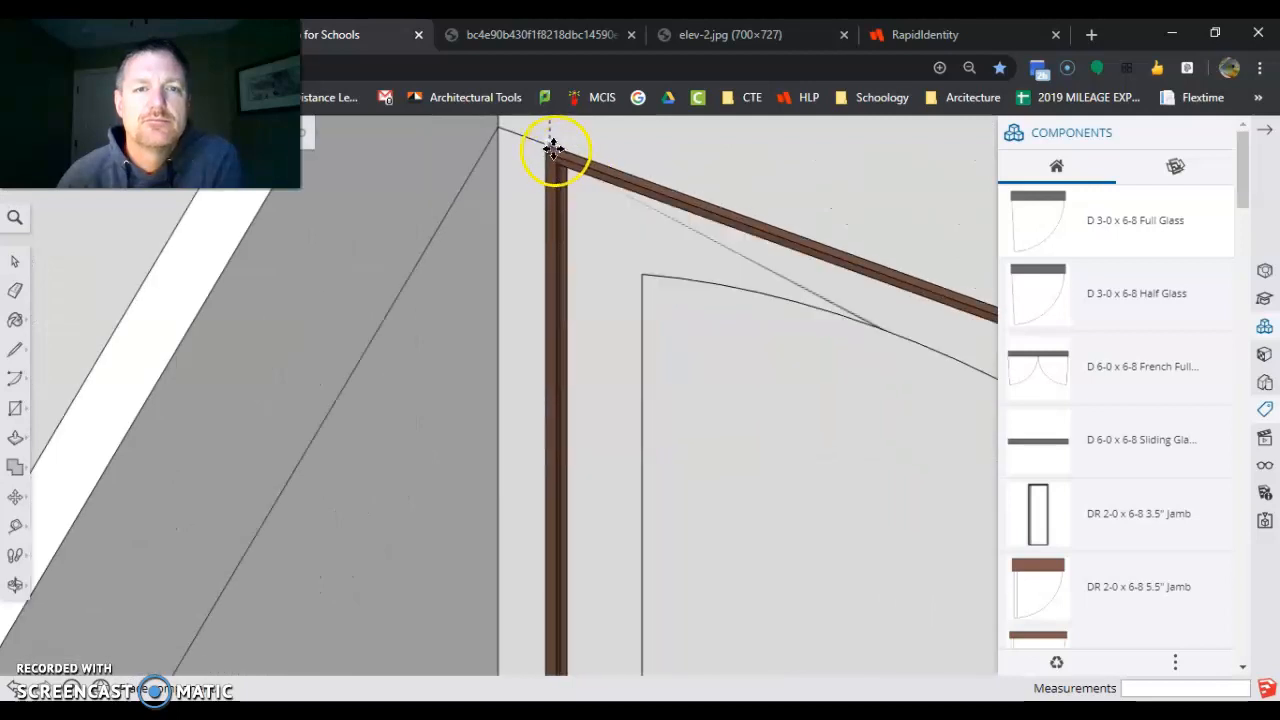
left_click(551, 148)
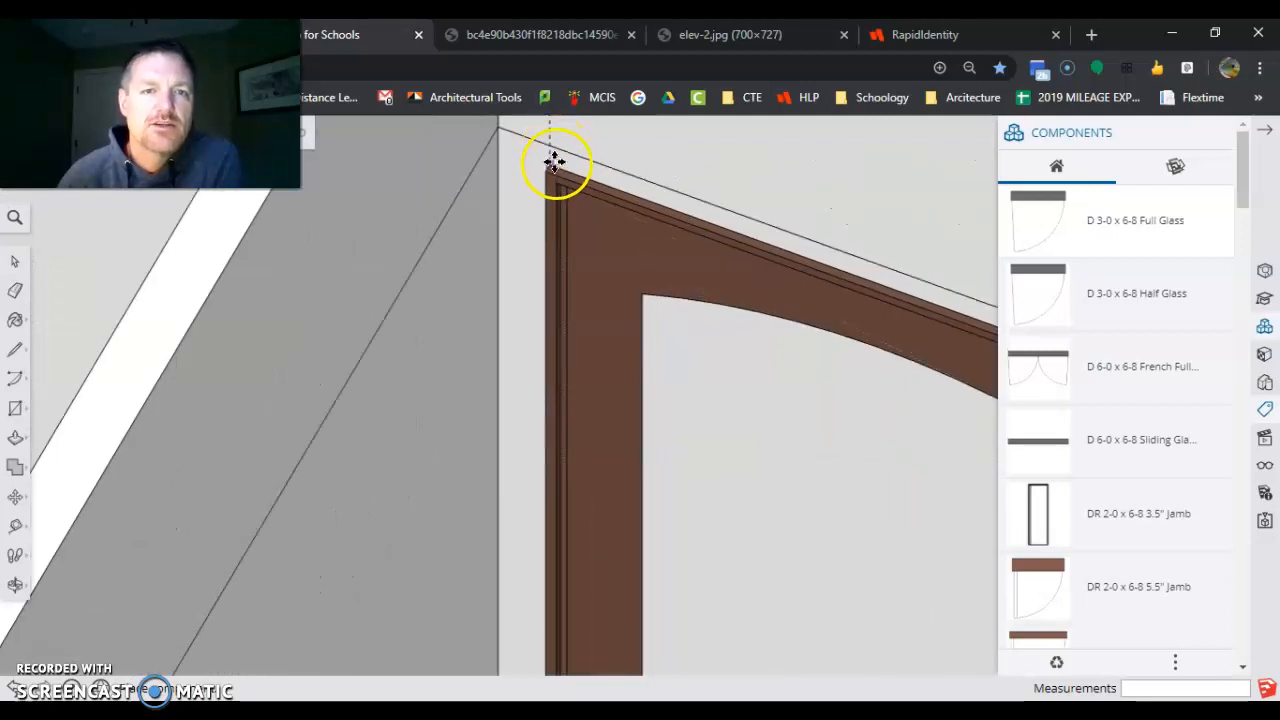
scroll(643, 134, "down", 5)
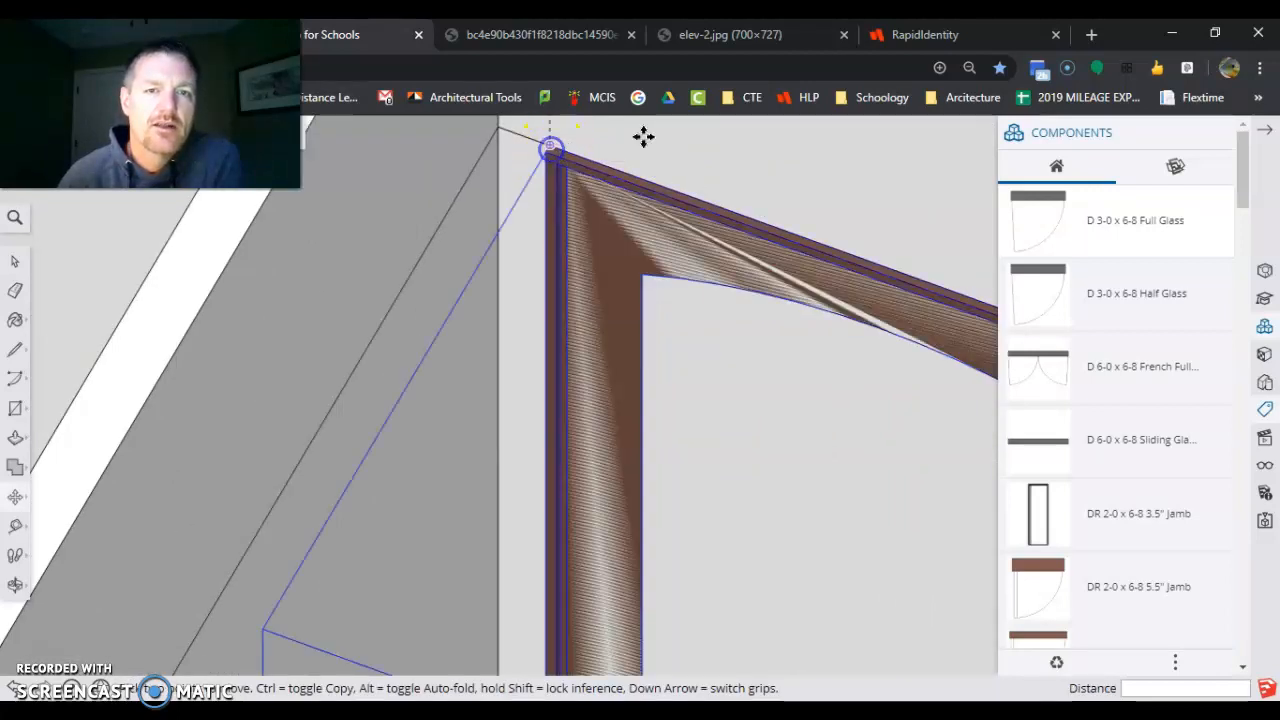
- Draw a 6' 9" by 3' 2" rectangle on the exterior wall between opposite corners of the full-glass door's frame
middle_click_drag(736, 524, 810, 360)
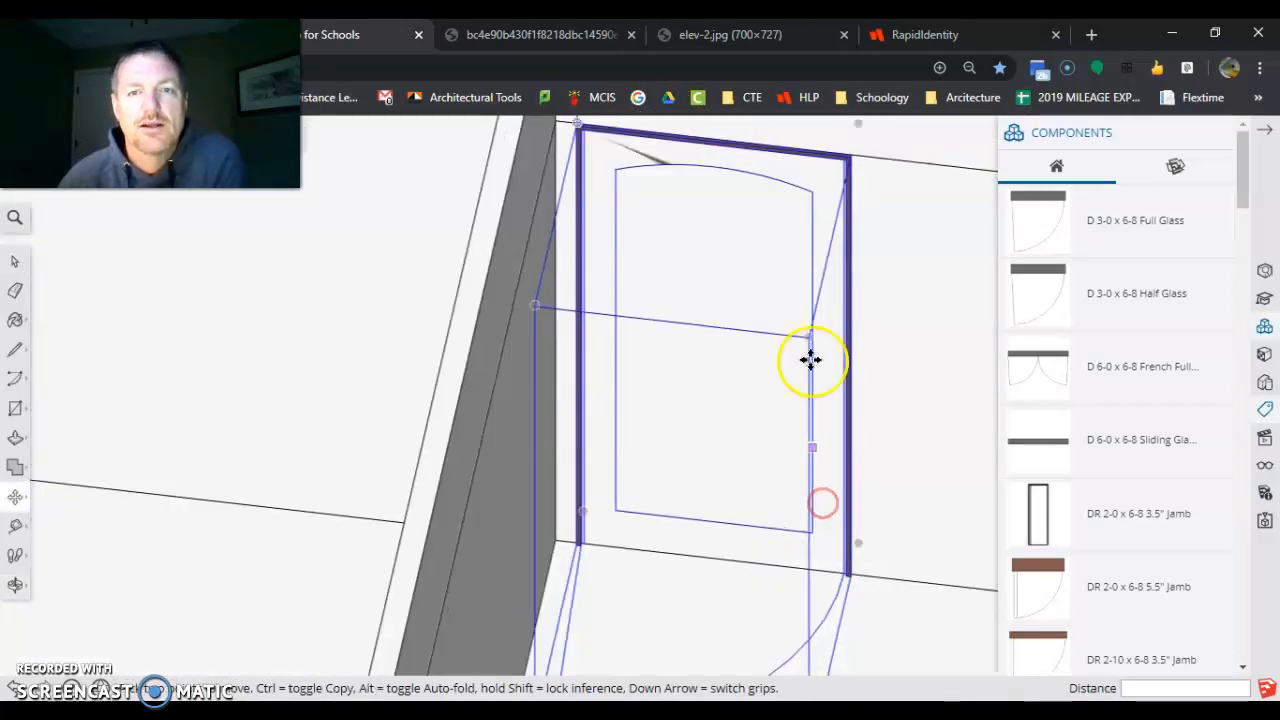
scroll(866, 200, "up", 4)
scroll(820, 240, "down", 2)
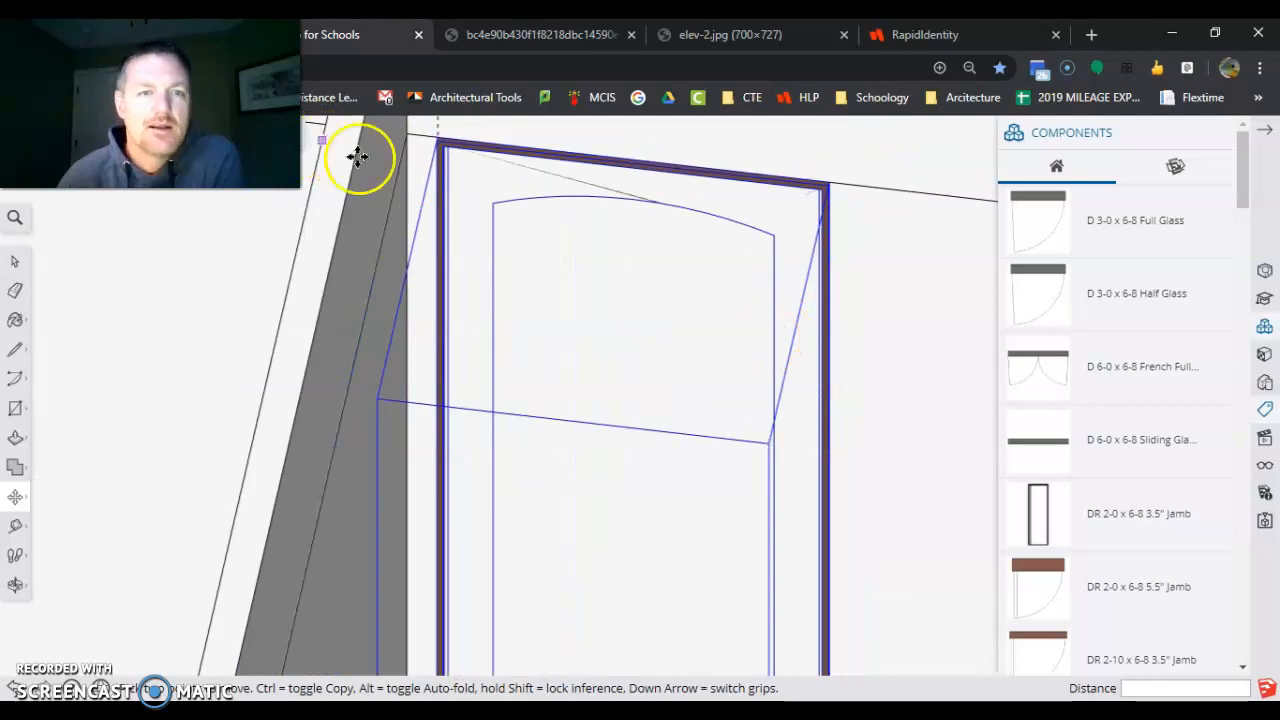
scroll(358, 157, "up", 3)
scroll(530, 238, "down", 2)
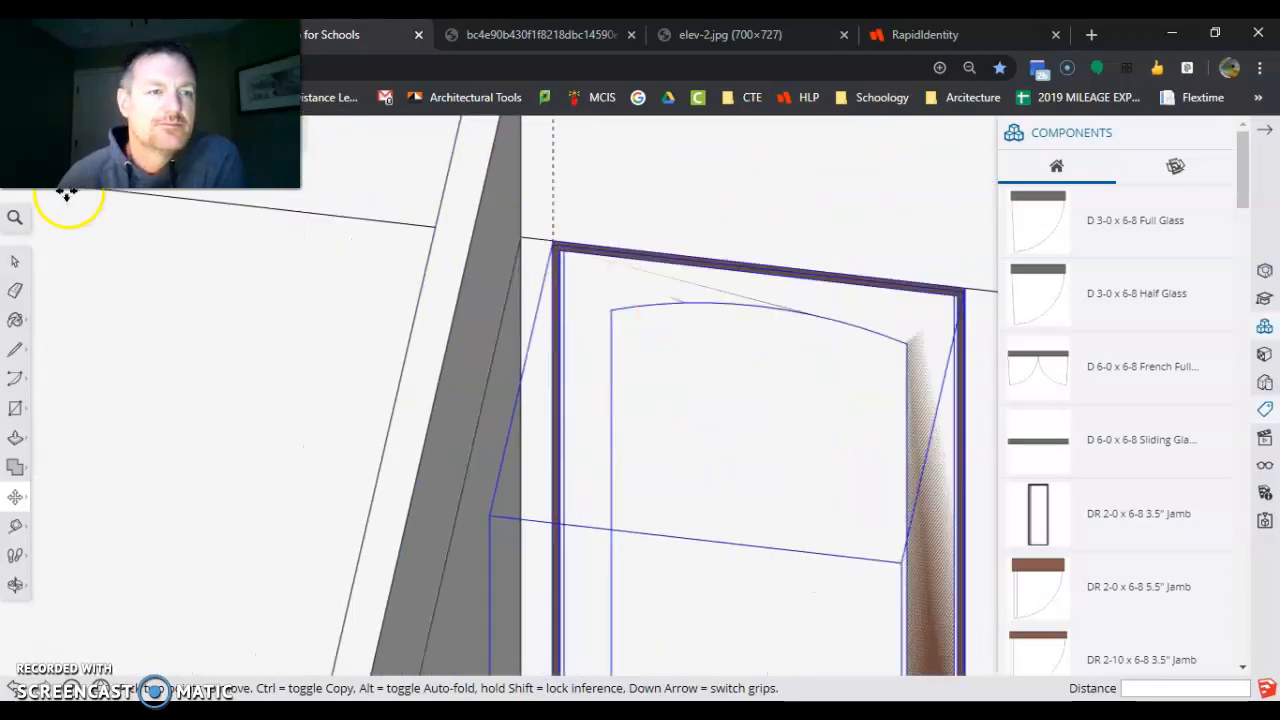
left_click(15, 408)
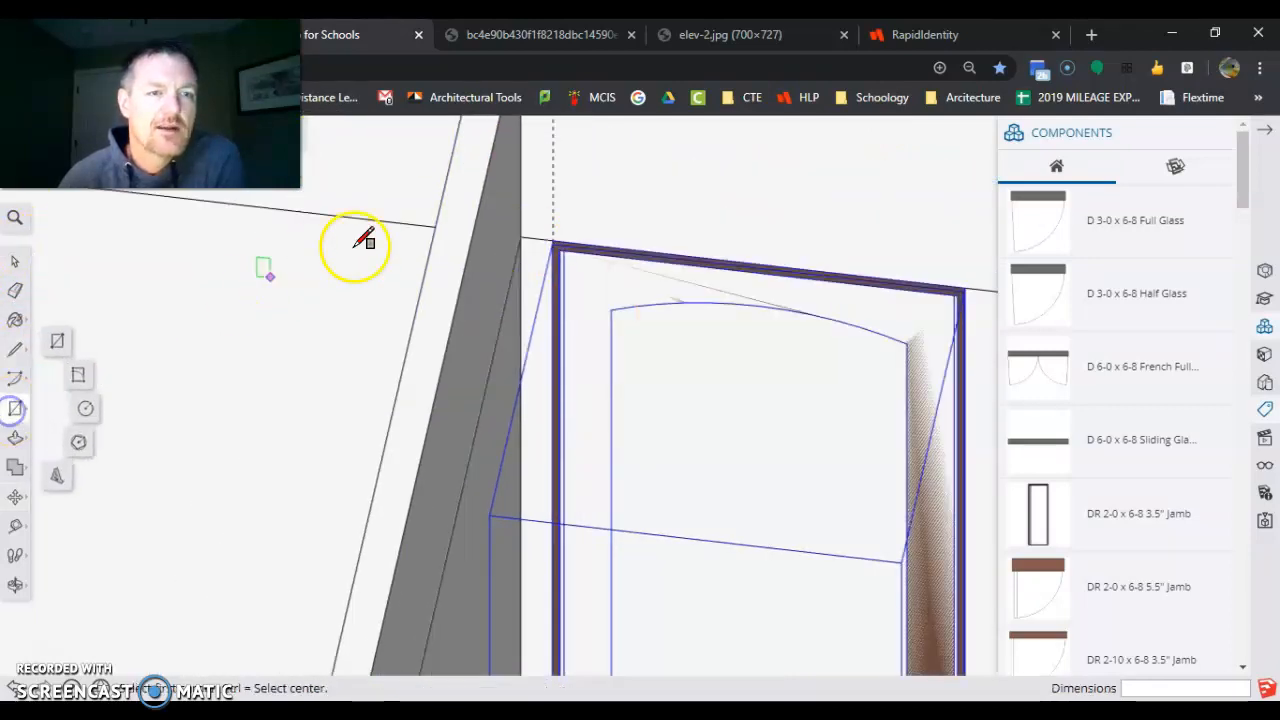
scroll(550, 248, "up", 4)
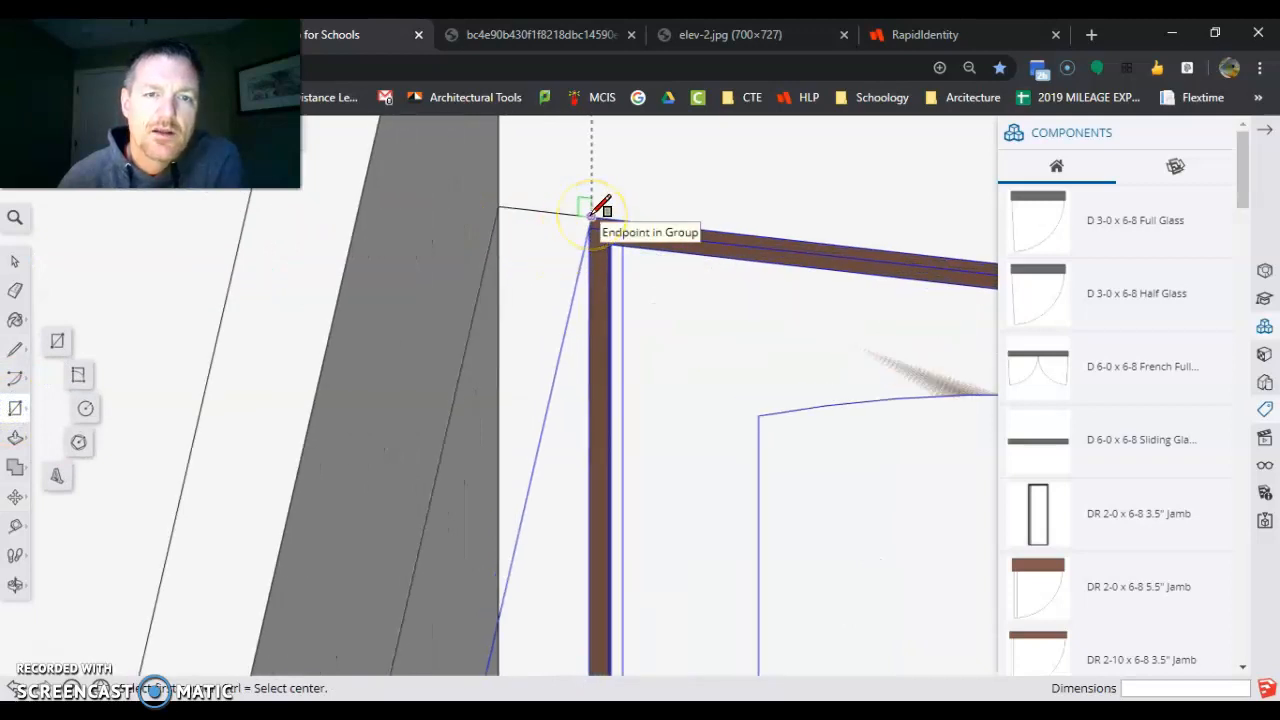
left_click(592, 213)
scroll(714, 251, "down", 5)
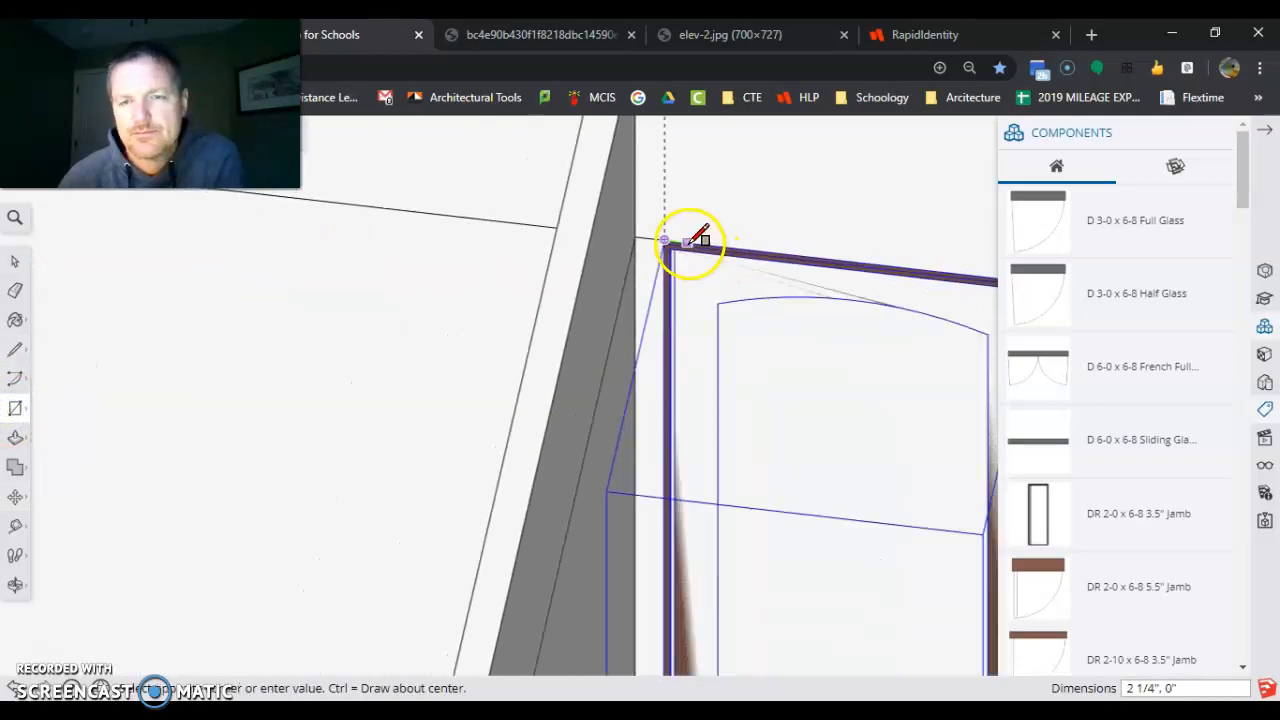
scroll(857, 523, "up", 6)
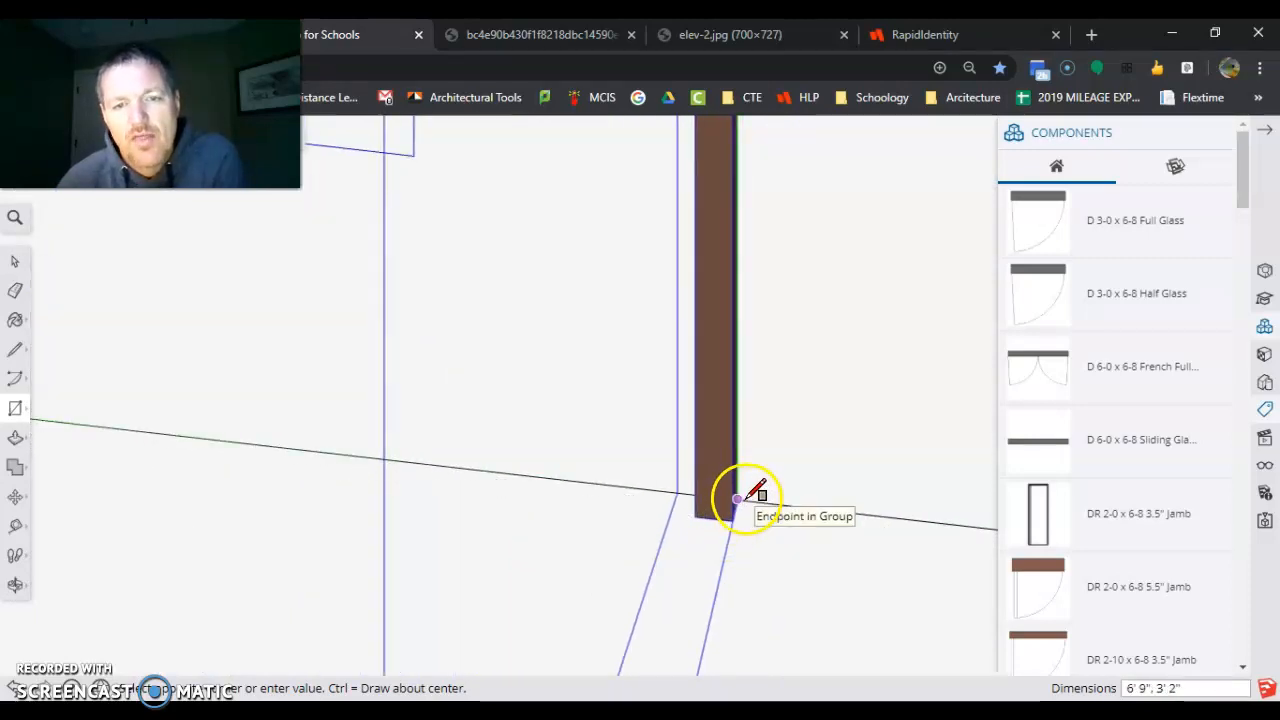
left_click(737, 497)
scroll(518, 540, "down", 5)
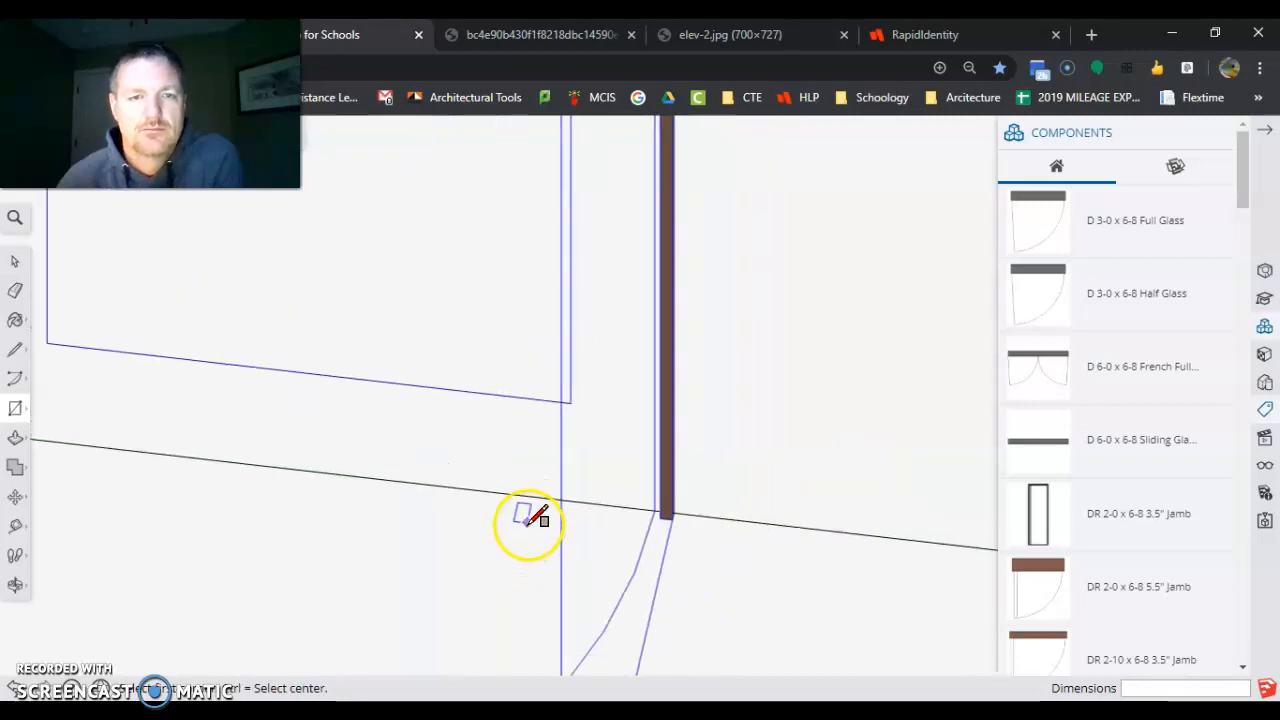
middle_click_drag(531, 549, 428, 577)
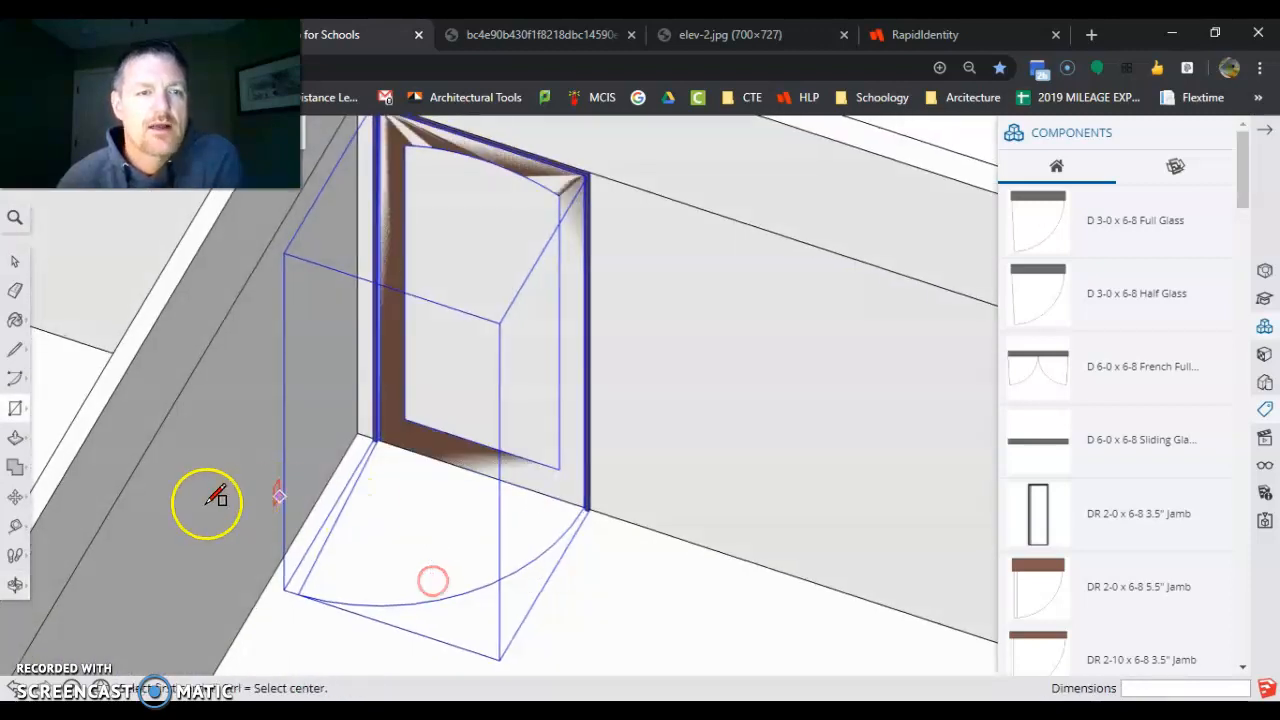
- Try to cut the doorway by pushing the outlined full-glass door rectangle 5 1/2" through the exterior wall
left_click(10, 439)
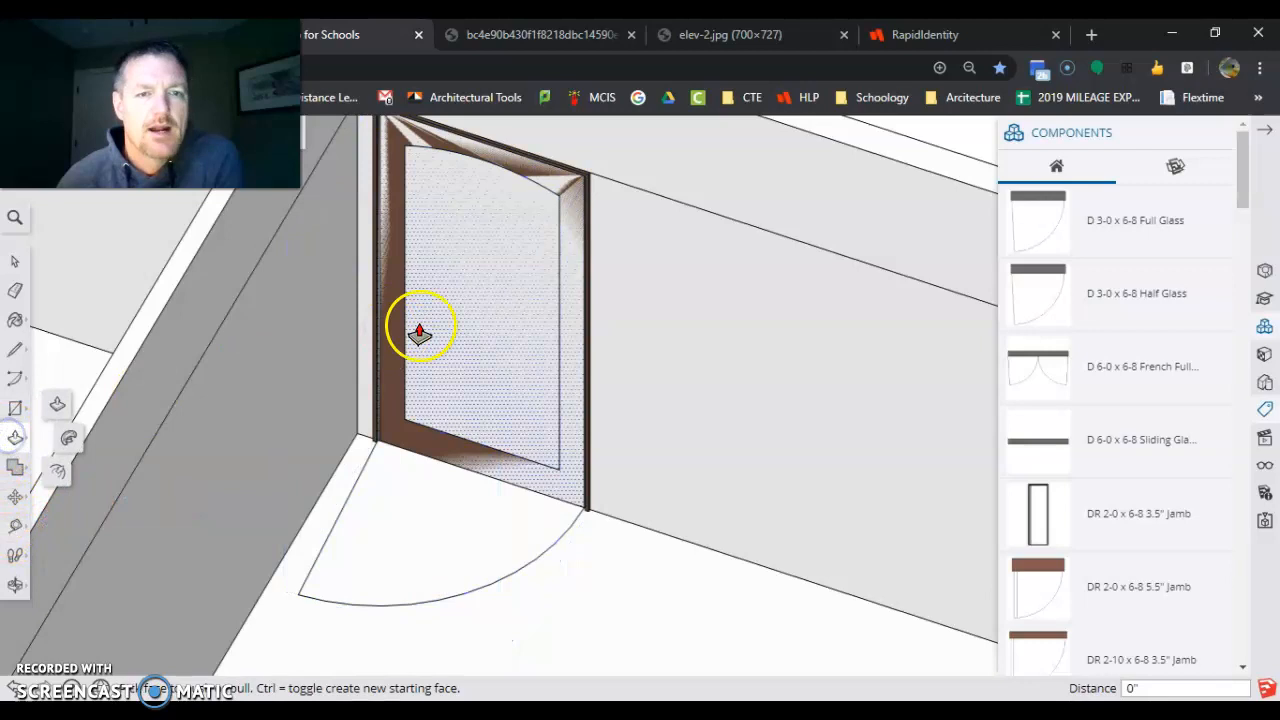
scroll(423, 400, "down", 5)
mouse_move(449, 329)
left_mouse_down()
mouse_move(517, 263)
mouse_move(538, 257)
mouse_move(590, 282)
left_mouse_up()
scroll(520, 455, "down", 2)
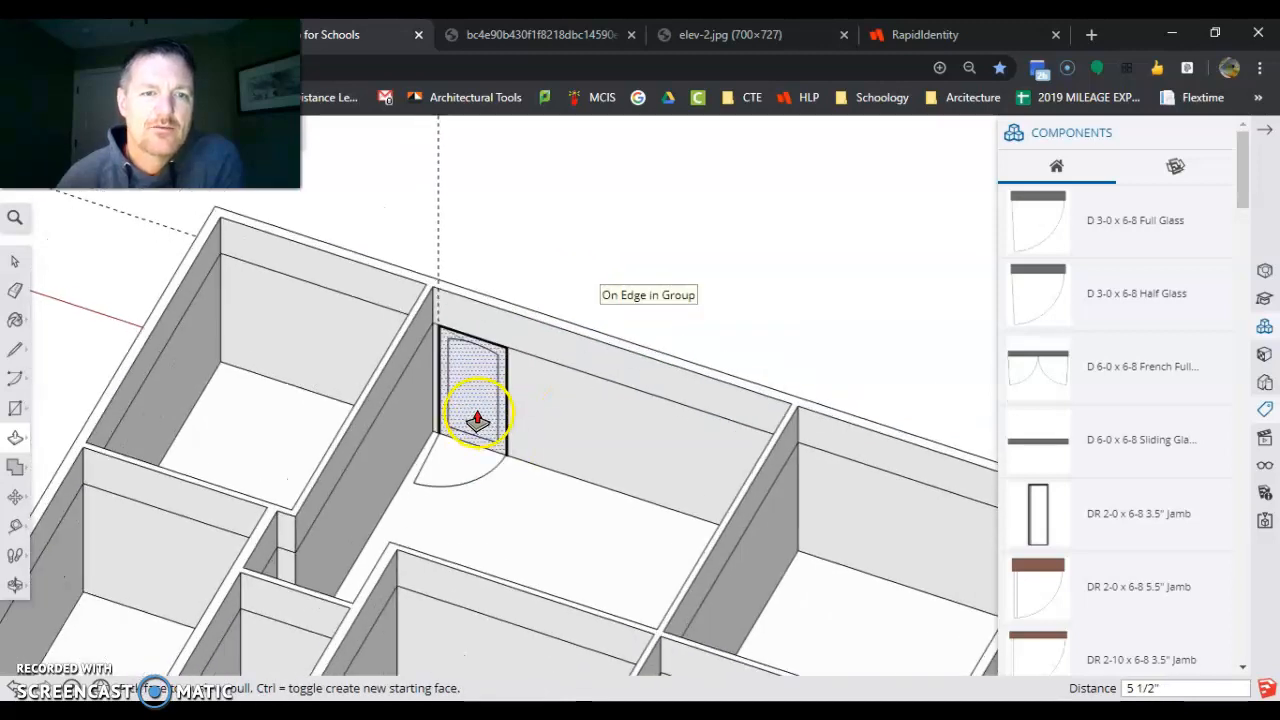
scroll(460, 388, "up", 3)
left_click_drag(460, 386, 567, 275)
- Examine the full-glass door and its doorway outline from the exterior and interior sides of the wall
middle_click_drag(594, 480, 9, 420)
scroll(454, 283, "down", 3)
scroll(466, 205, "up", 4)
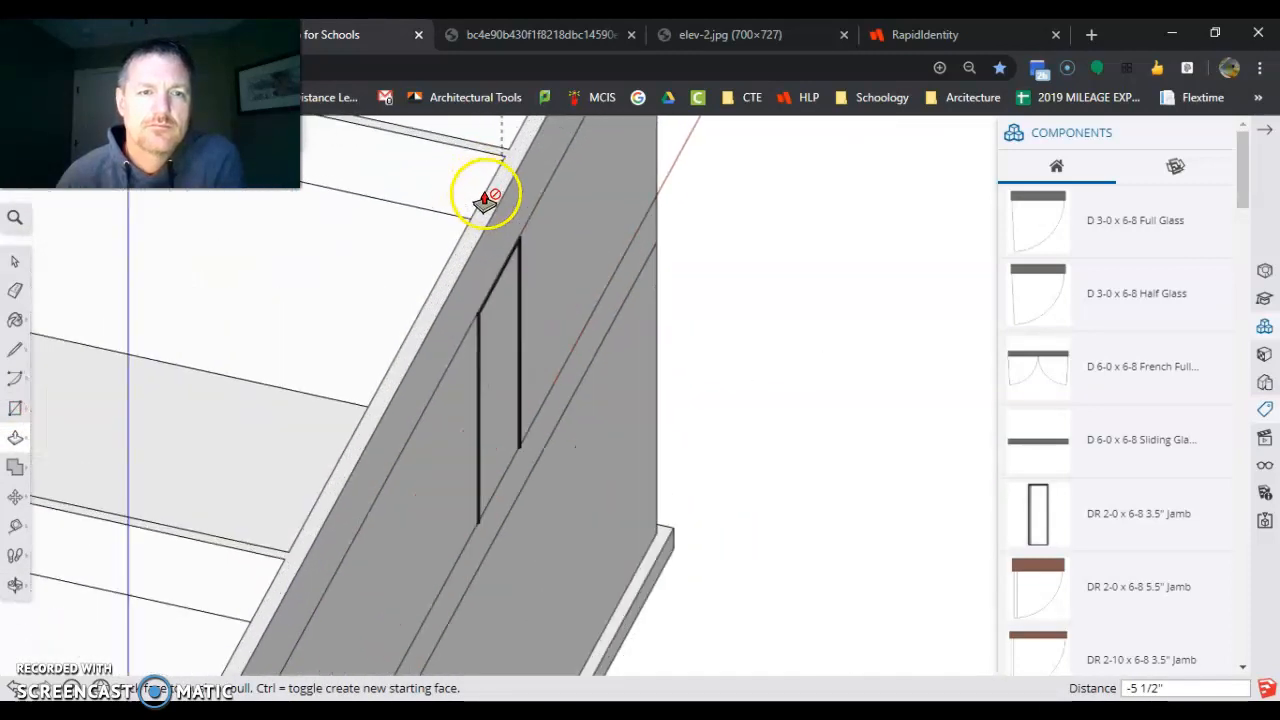
scroll(598, 449, "down", 8)
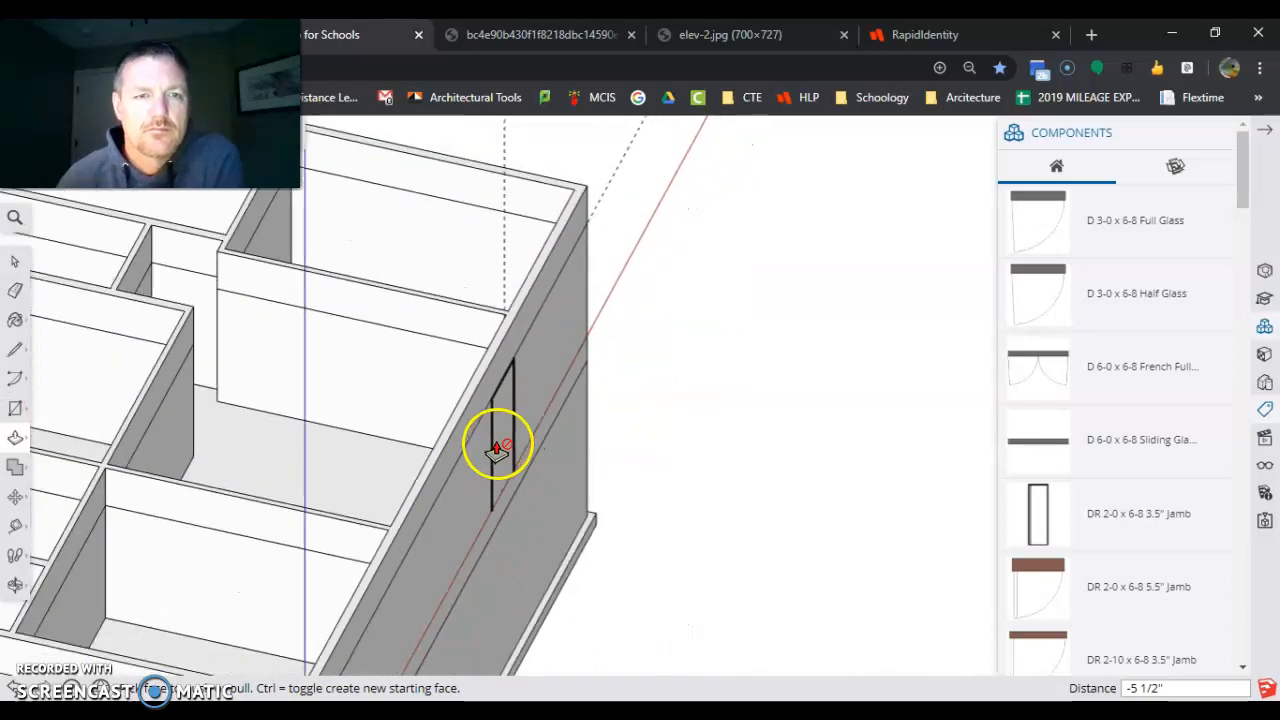
scroll(450, 428, "up", 3)
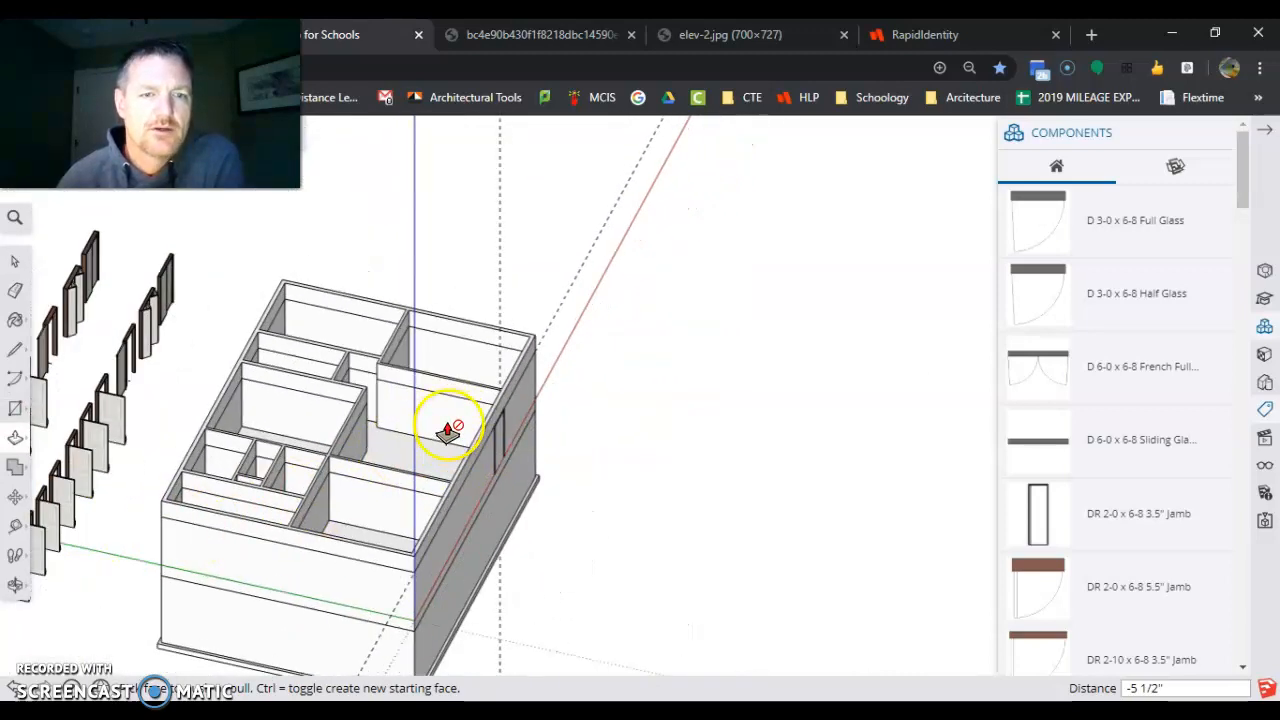
middle_click_drag(503, 455, 786, 414)
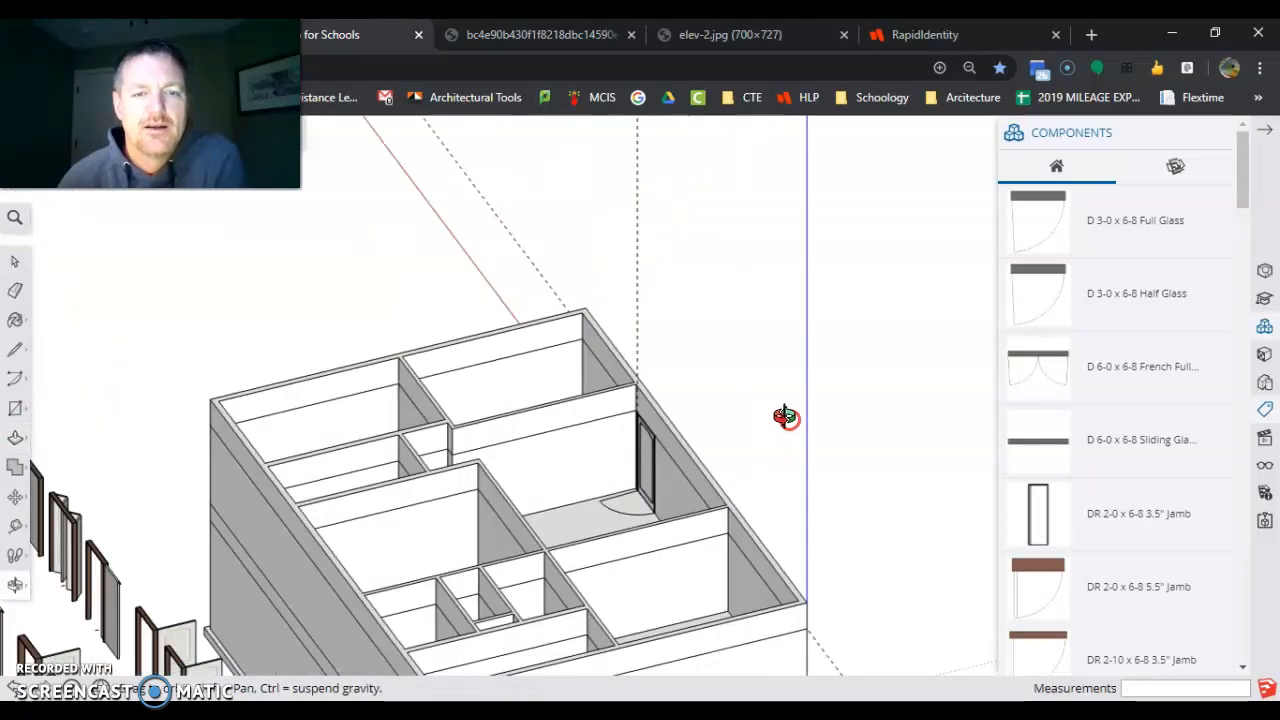
scroll(677, 437, "up", 5)
scroll(669, 438, "up", 2)
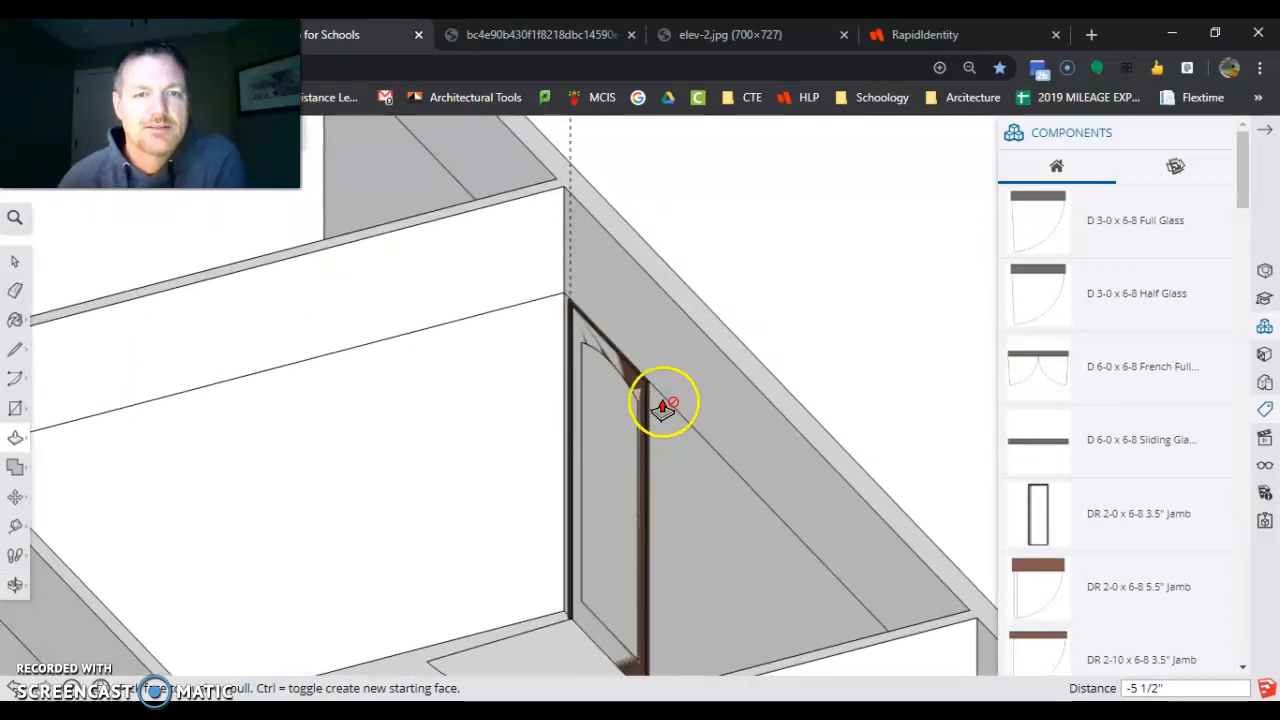
scroll(509, 340, "down", 6)
scroll(603, 427, "up", 2)
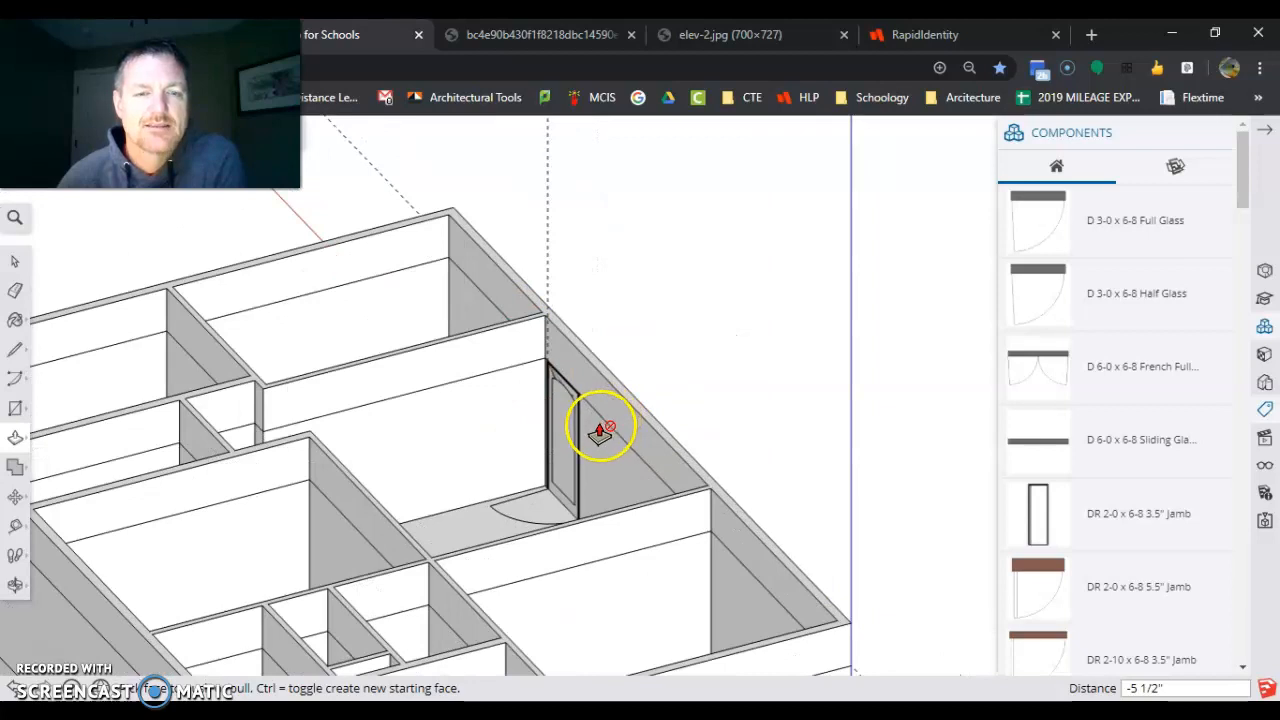
- Check whether the wall group and the full-glass door select as separate objects, viewing the door from both directions
left_click(10, 264)
scroll(545, 463, "up", 2)
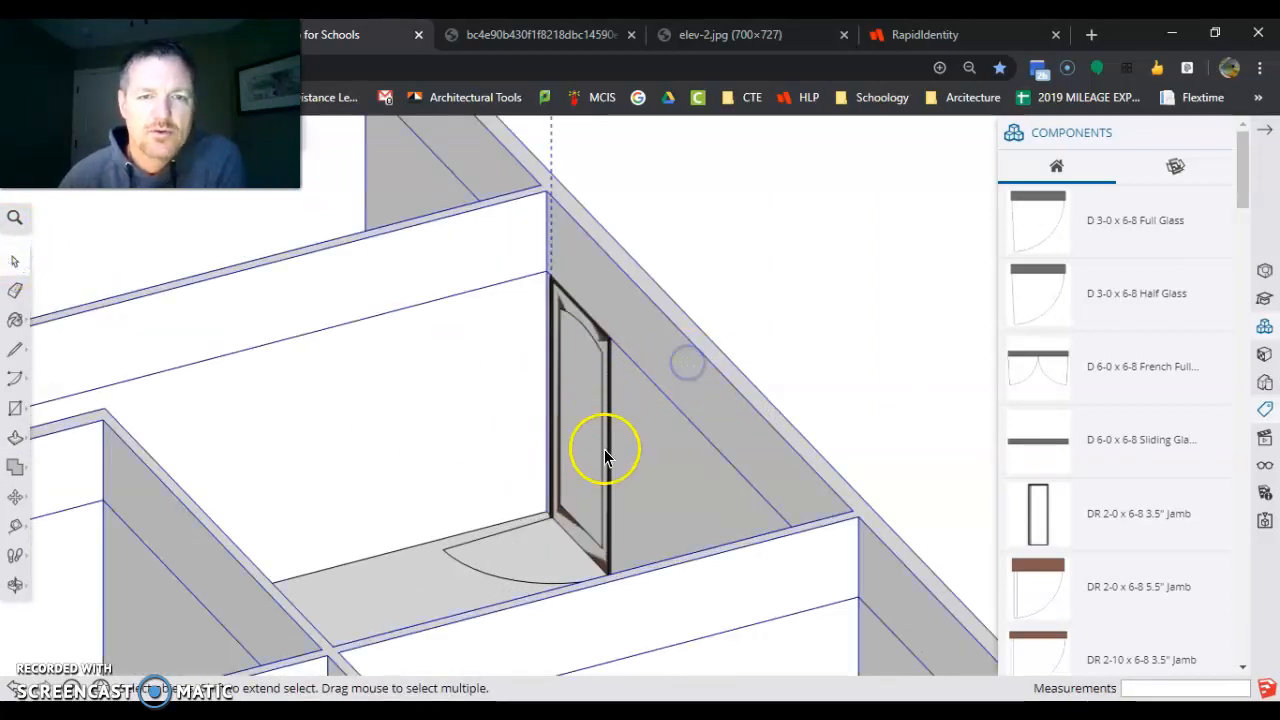
scroll(632, 430, "up", 2)
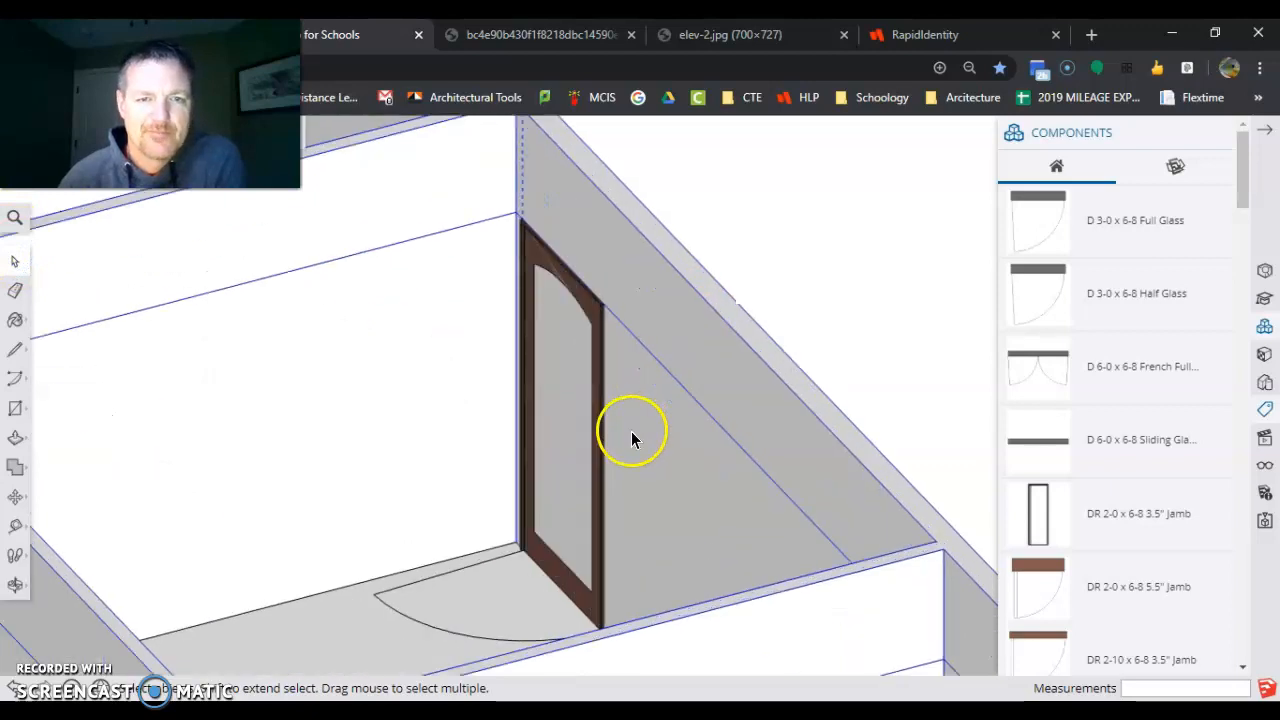
left_click(566, 400)
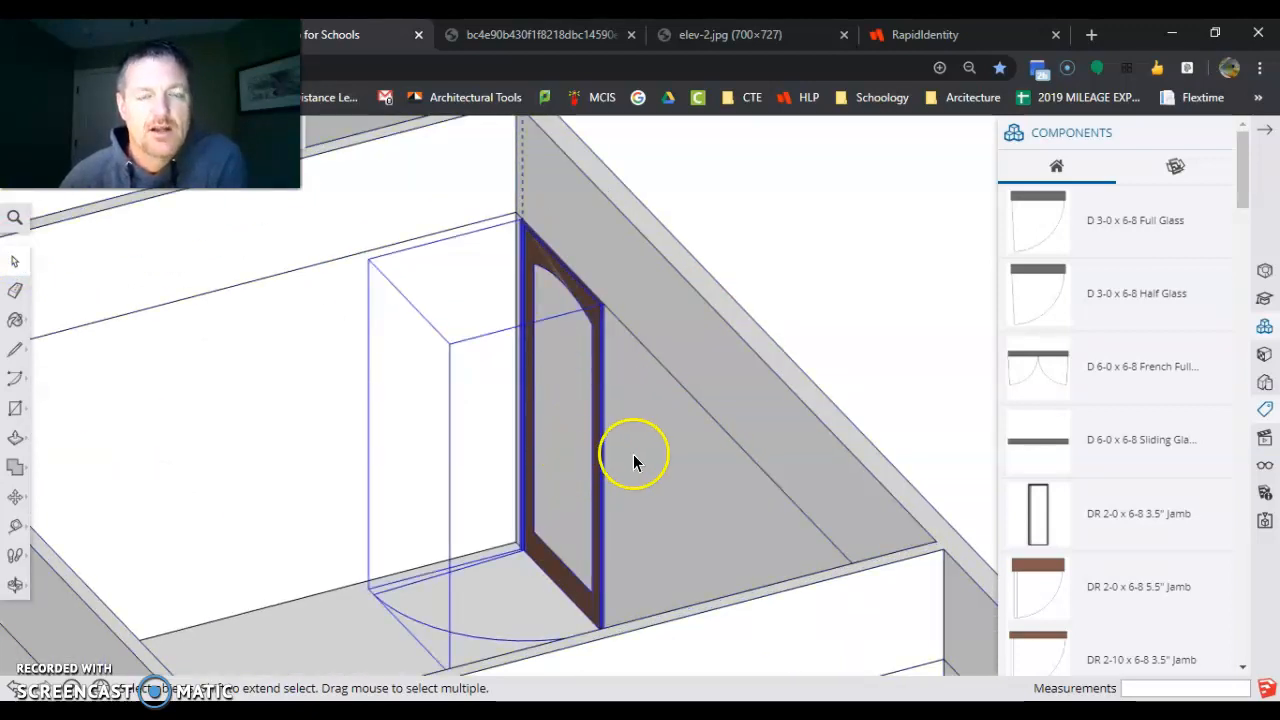
scroll(633, 454, "down", 4)
middle_click_drag(629, 451, 917, 503)
scroll(806, 530, "down", 2)
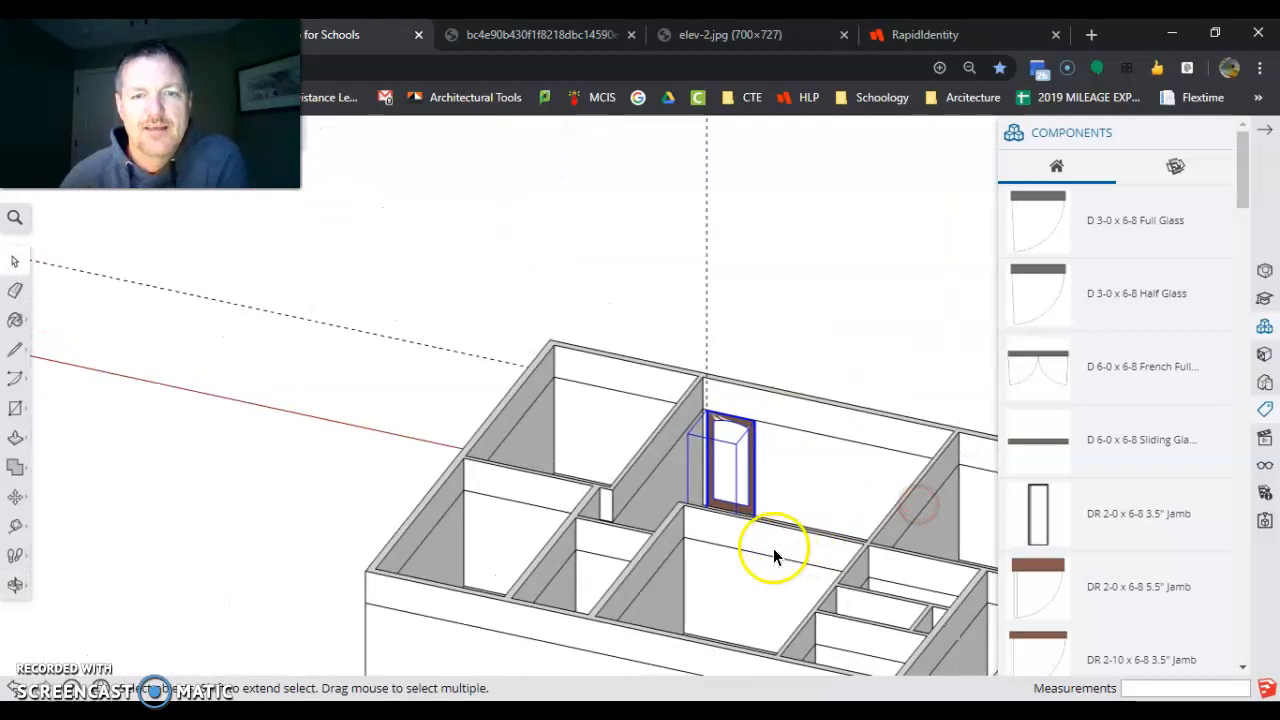
middle_click_drag(774, 549, 756, 654)
scroll(758, 590, "up", 3)
scroll(767, 515, "down", 1)
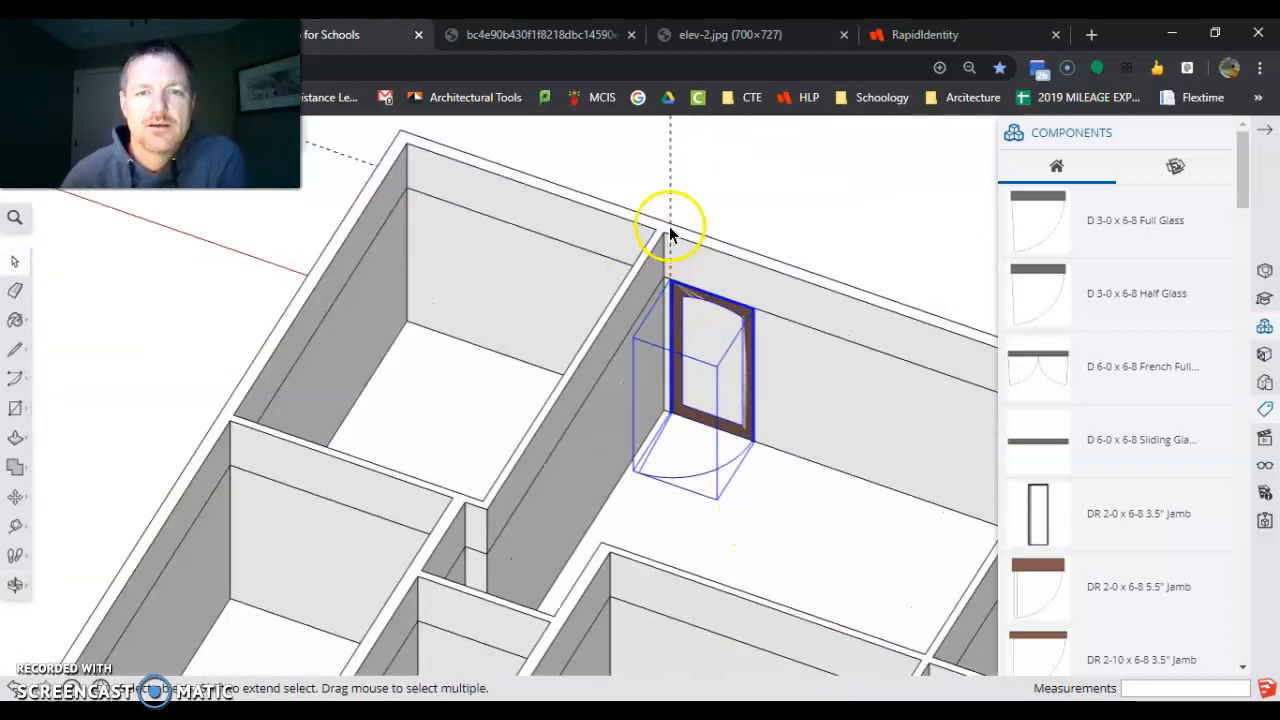
- Cut the full-glass door, open the wall group for editing, and paste the door in place inside it
left_click_drag(658, 262, 808, 539)
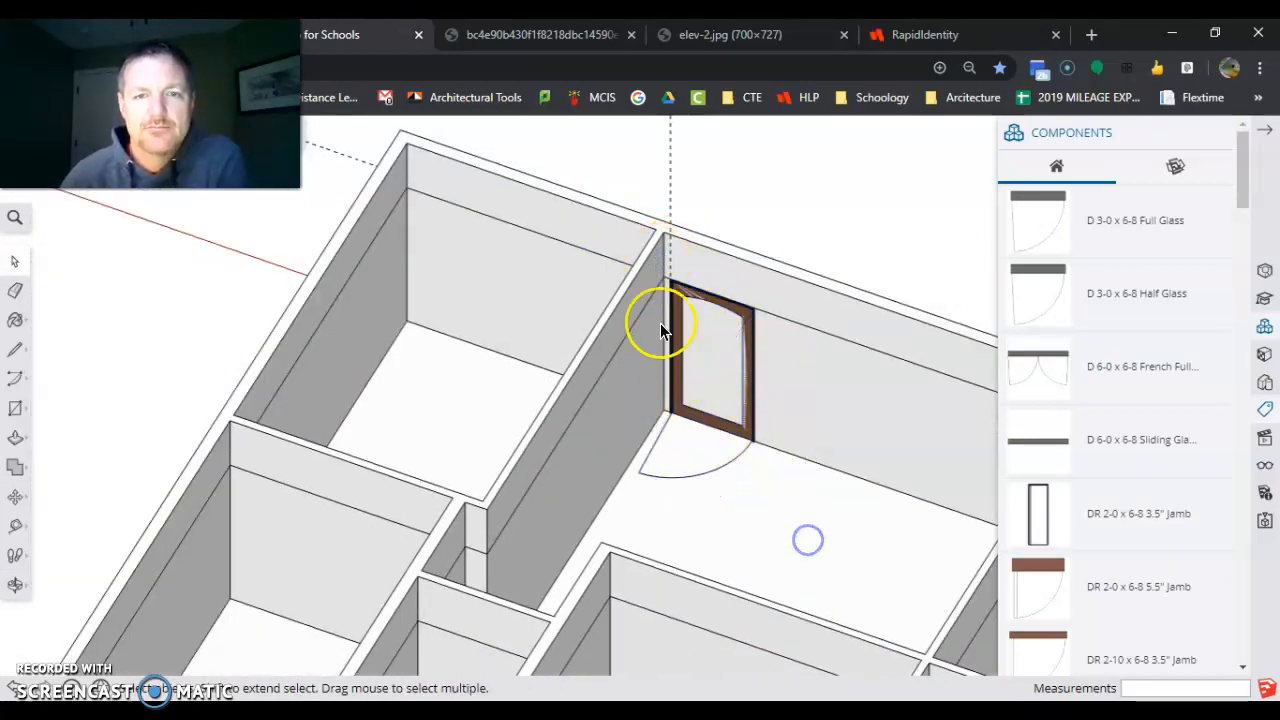
left_click_drag(597, 163, 837, 577)
scroll(722, 360, "up", 3)
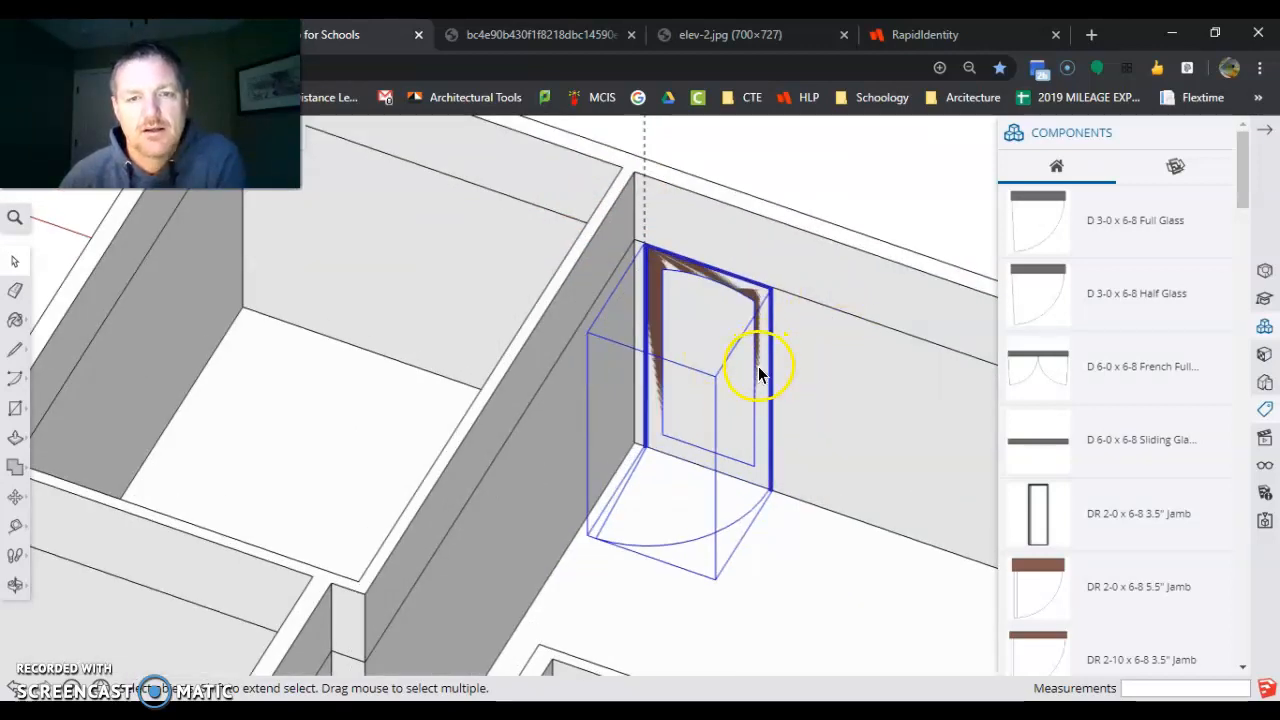
right_click(758, 366)
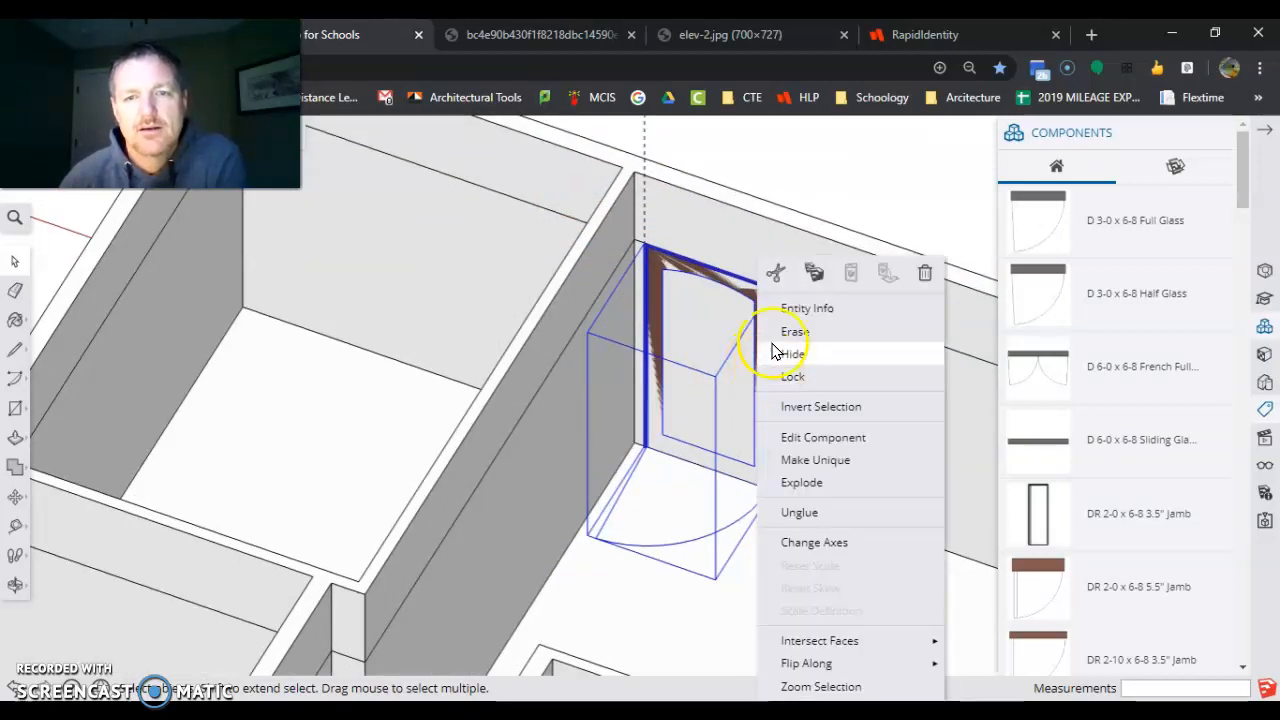
left_click(779, 272)
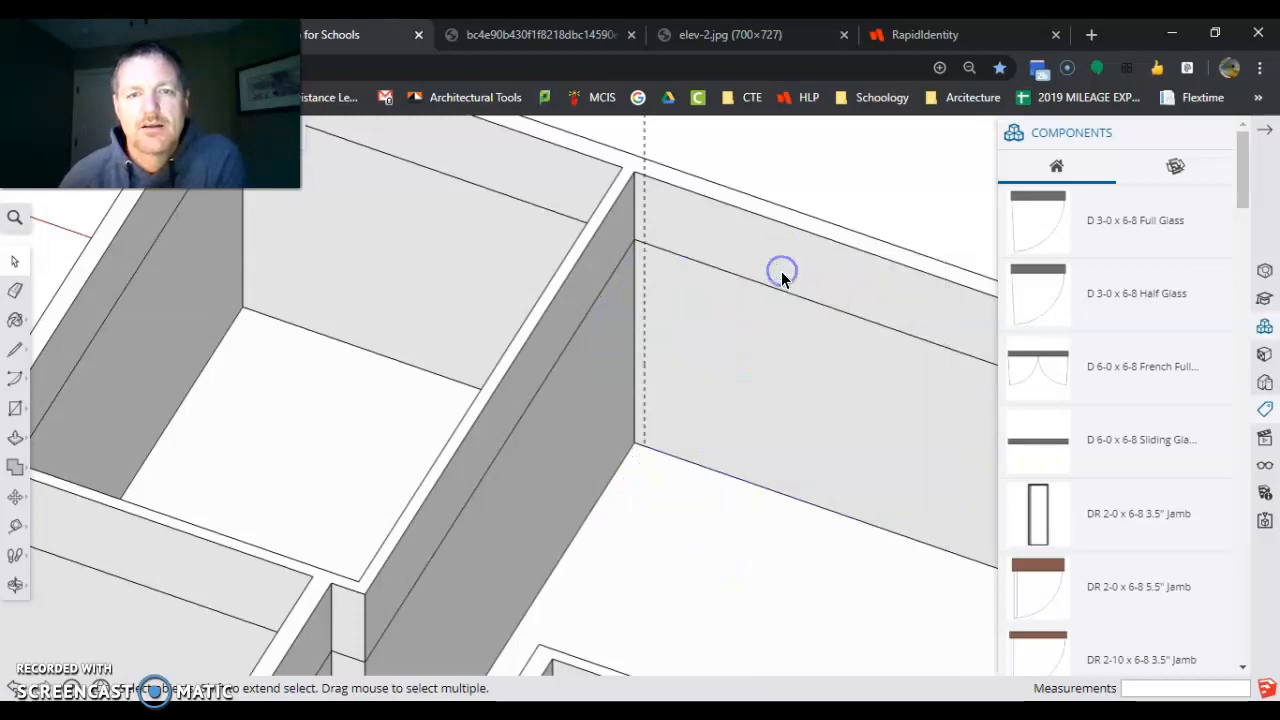
left_click(734, 251)
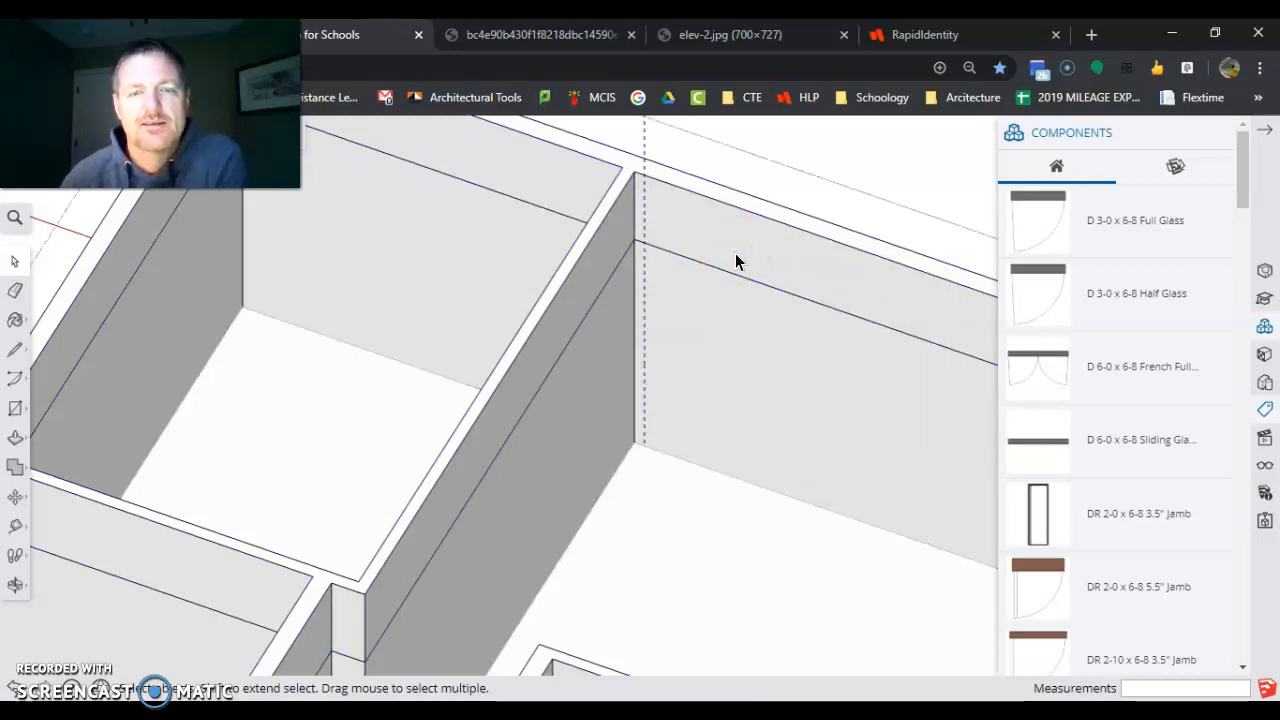
left_click(737, 258)
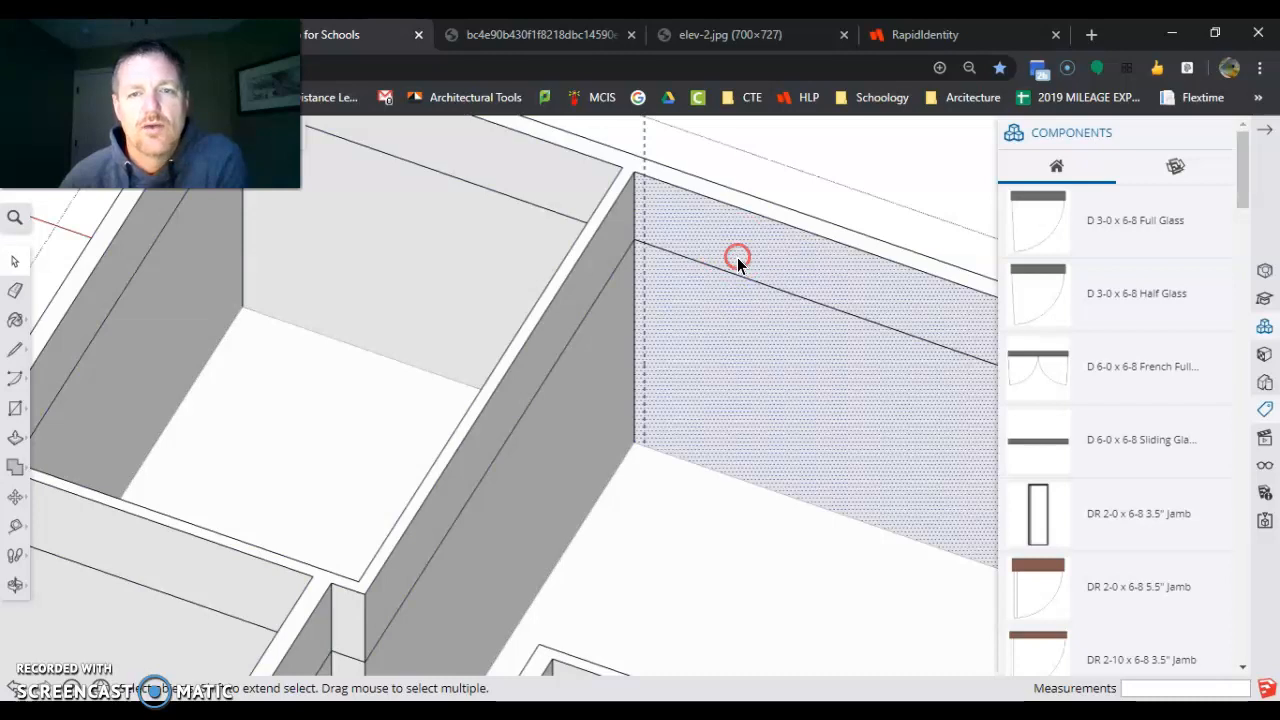
right_click(737, 258)
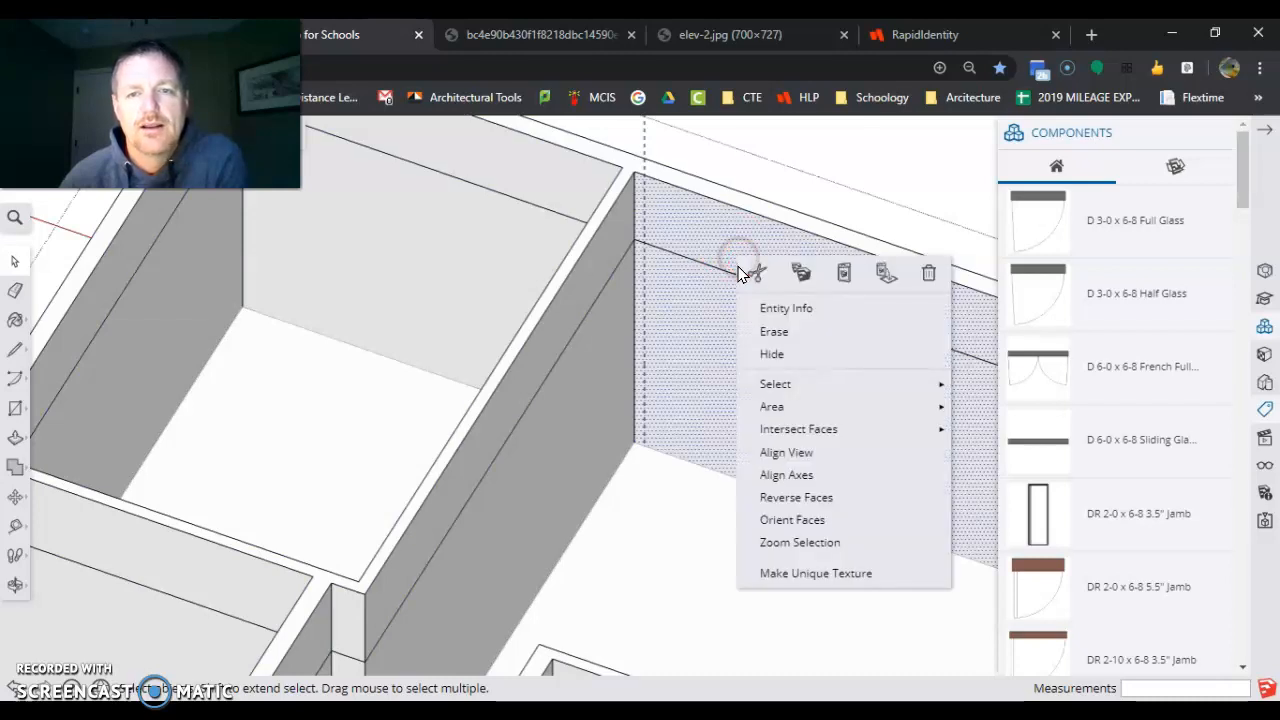
left_click(889, 279)
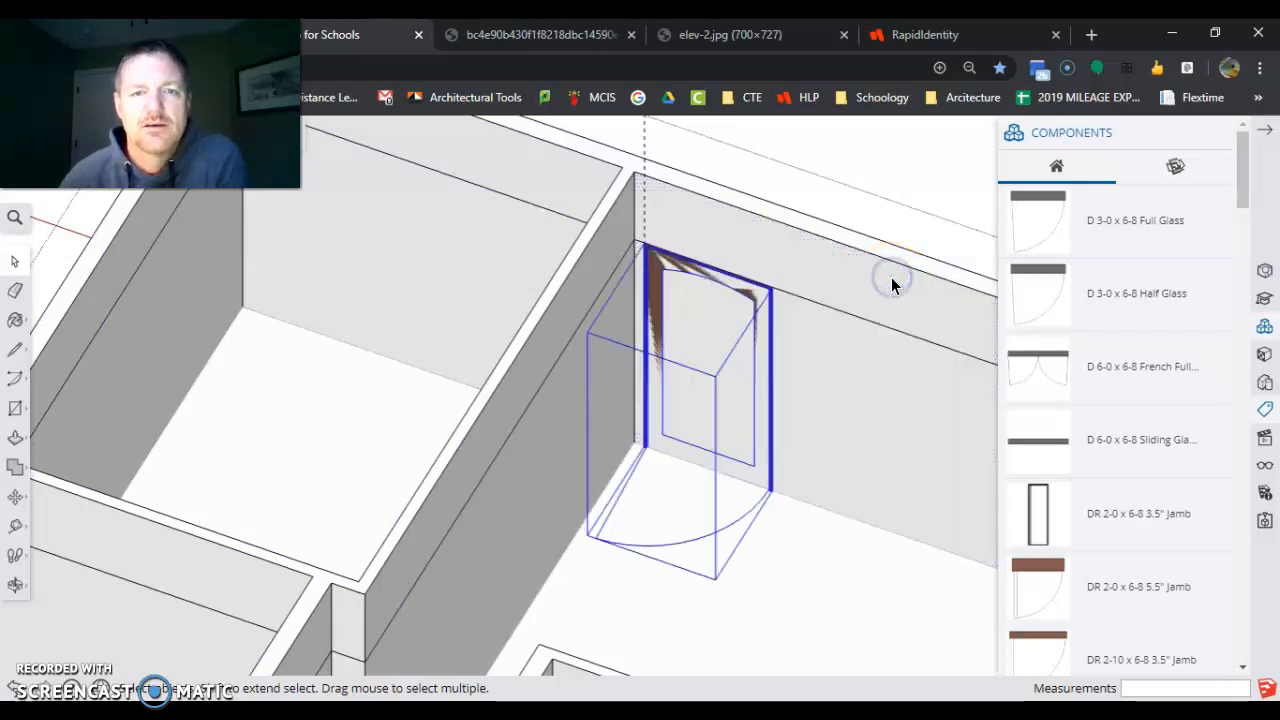
- Draw a rectangle directly on the wall face inside the group, between opposite outer corners of the full-glass door's frame
left_click(8, 440)
scroll(715, 303, "up", 3)
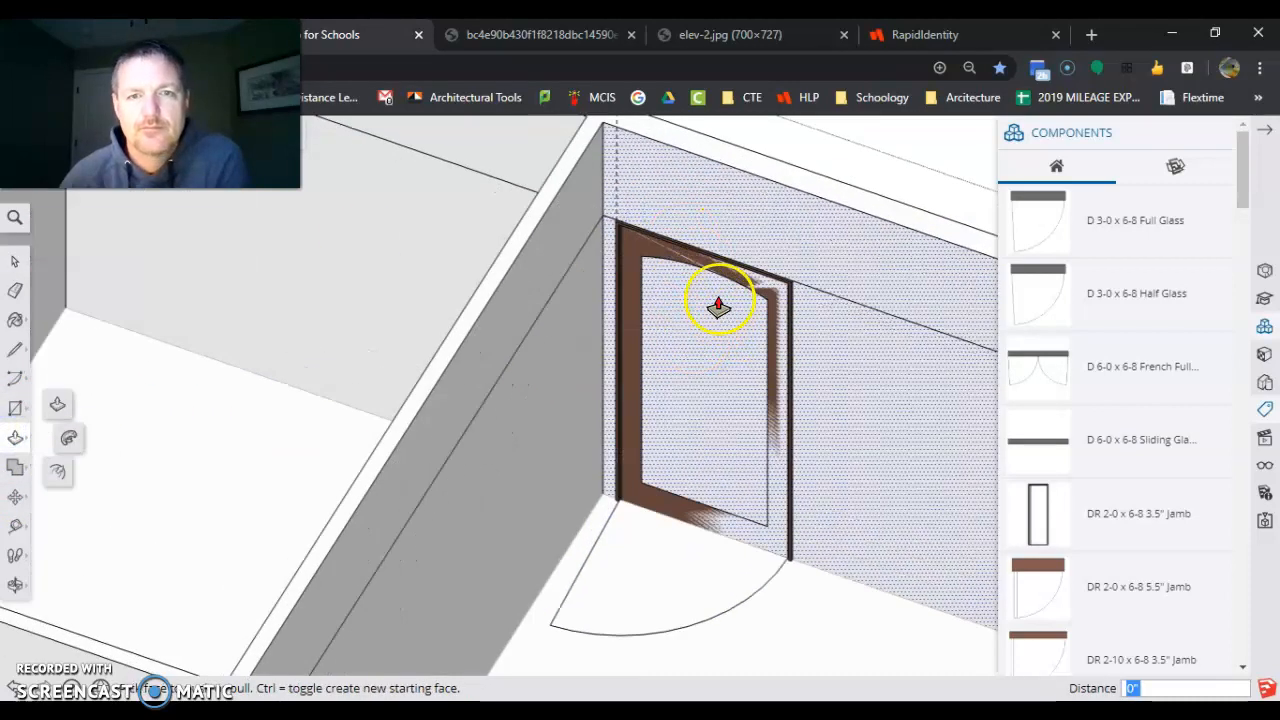
middle_click_drag(631, 301, 729, 386)
scroll(564, 265, "up", 2)
scroll(560, 262, "up", 2)
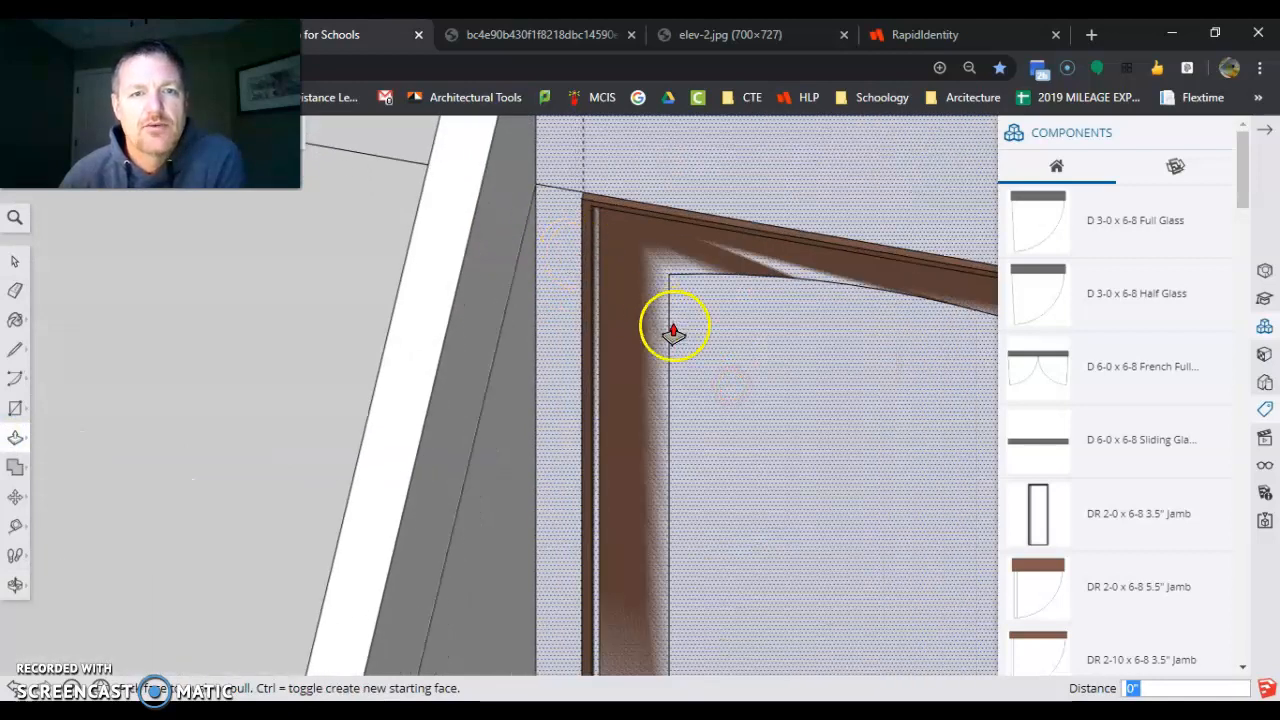
left_click(12, 410)
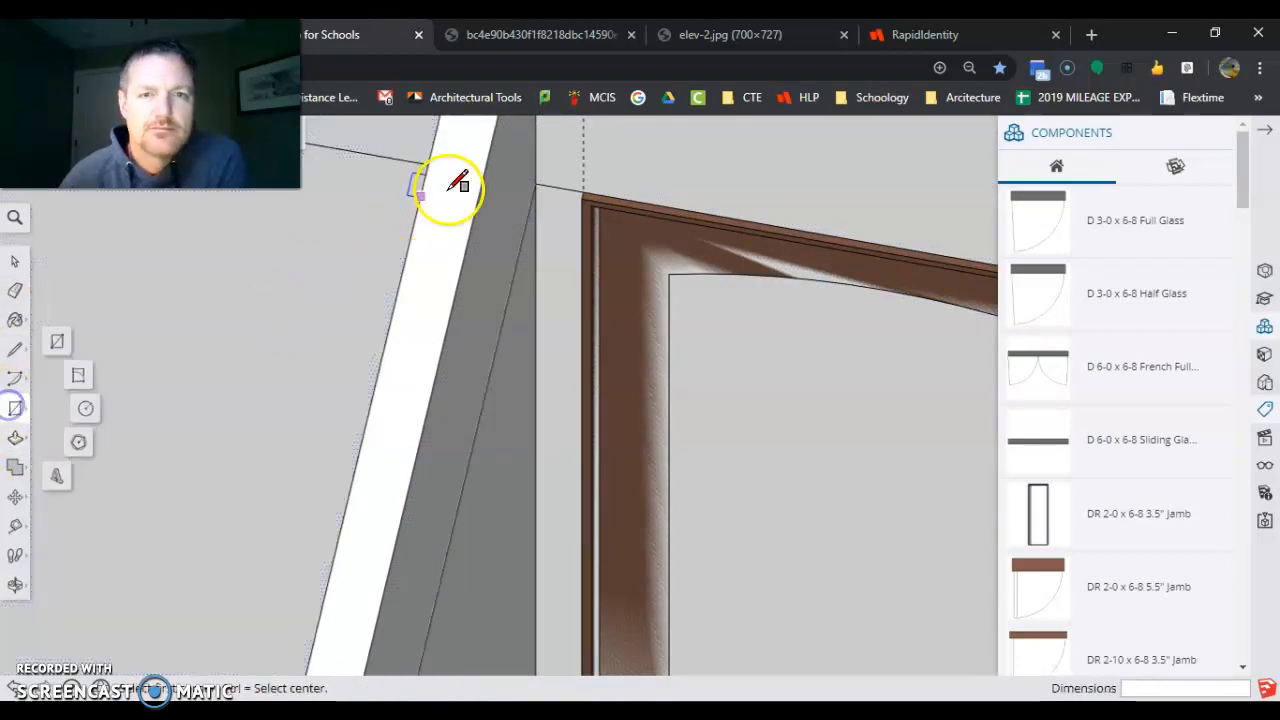
left_click(590, 206)
scroll(585, 235, "down", 6)
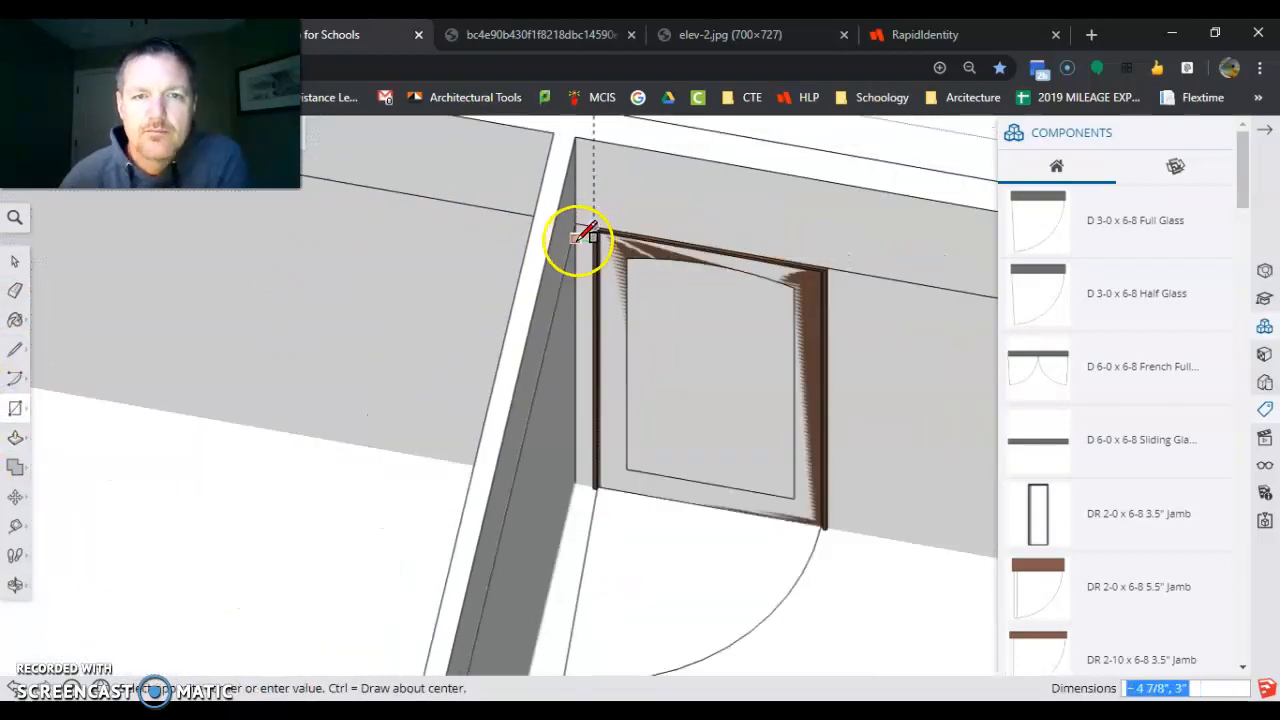
scroll(640, 349, "up", 6)
scroll(655, 355, "up", 3)
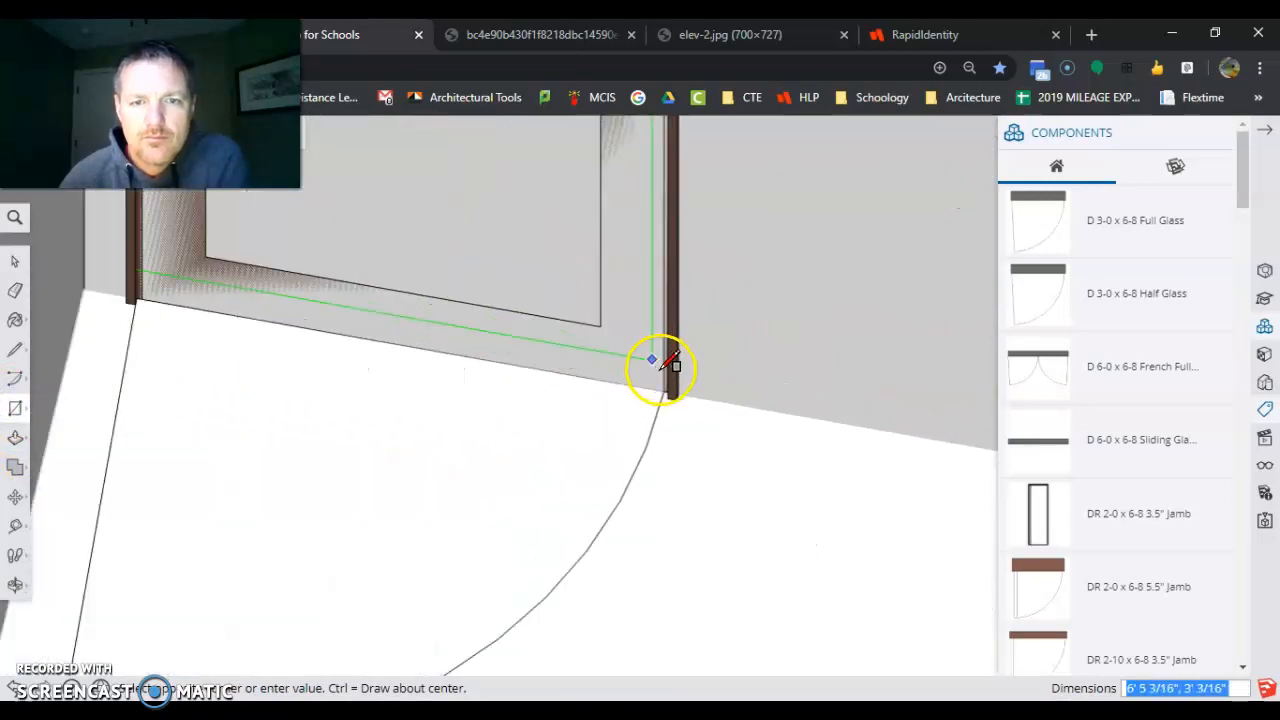
left_click(680, 398)
- Push the rectangle around the full-glass door 5 1/2" through the exterior wall to cut the doorway
scroll(478, 510, "down", 1)
scroll(478, 510, "down", 4)
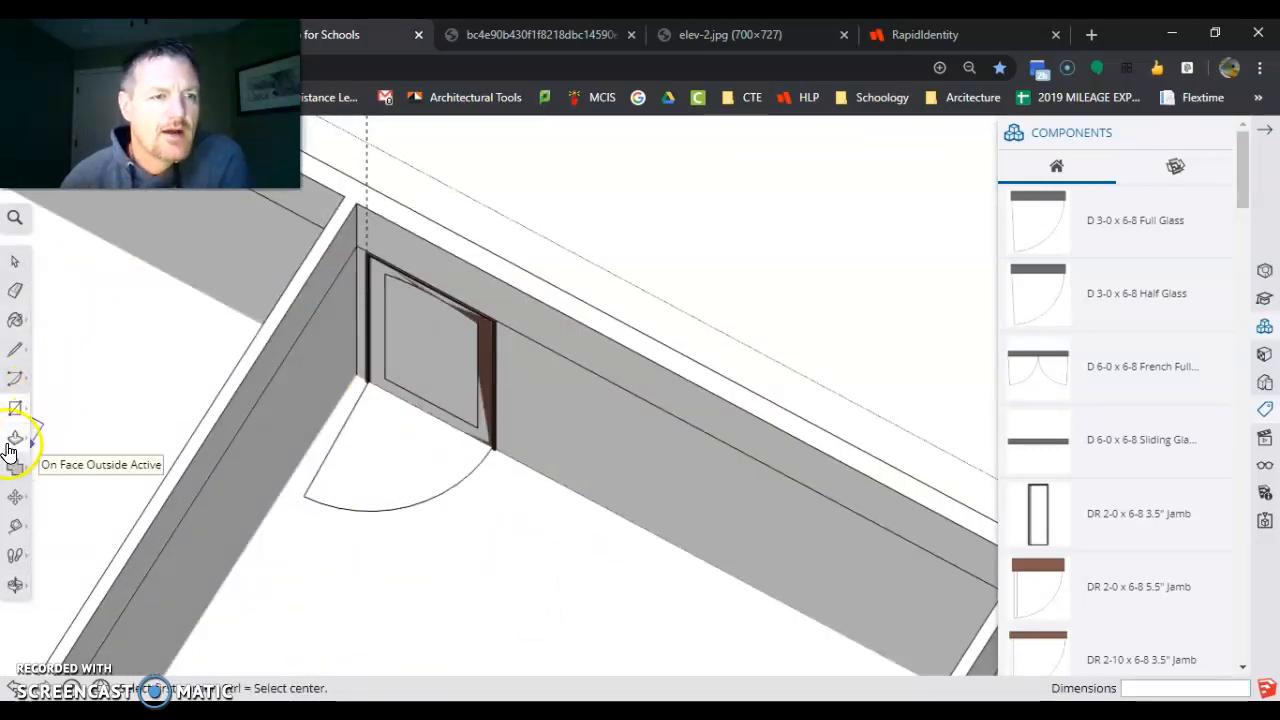
left_click(15, 437)
left_click(414, 323)
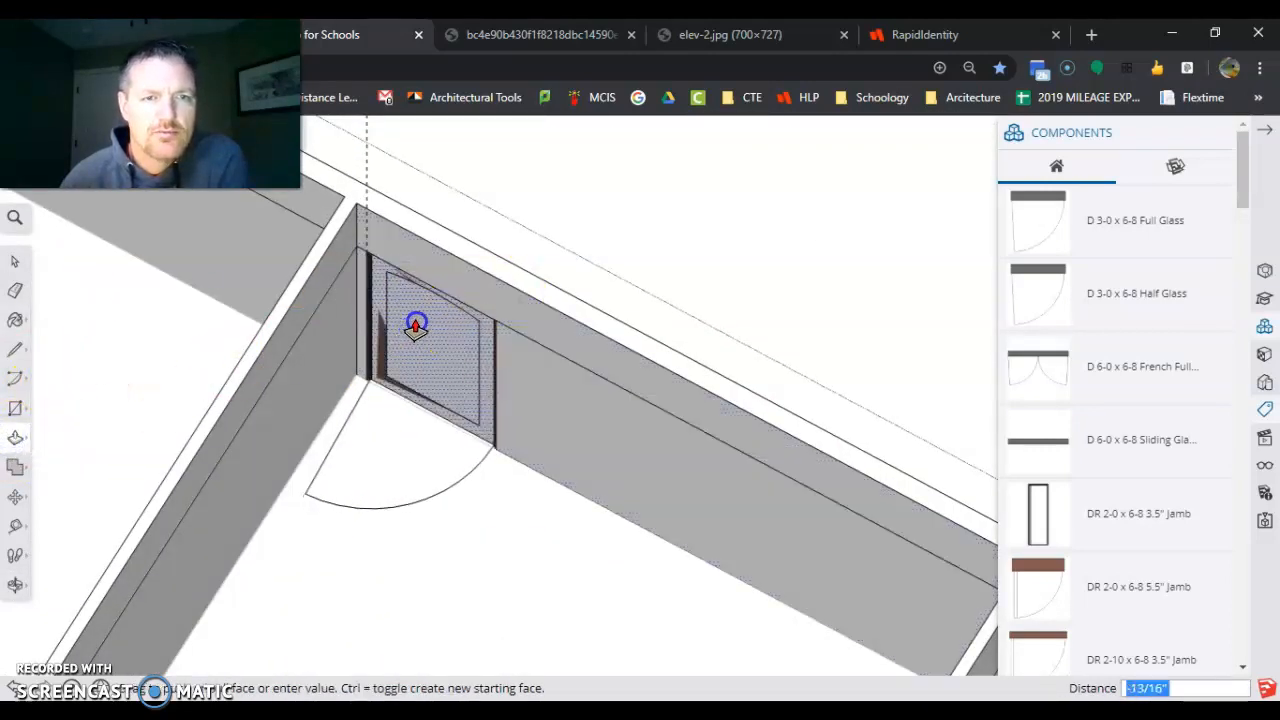
left_click(490, 258)
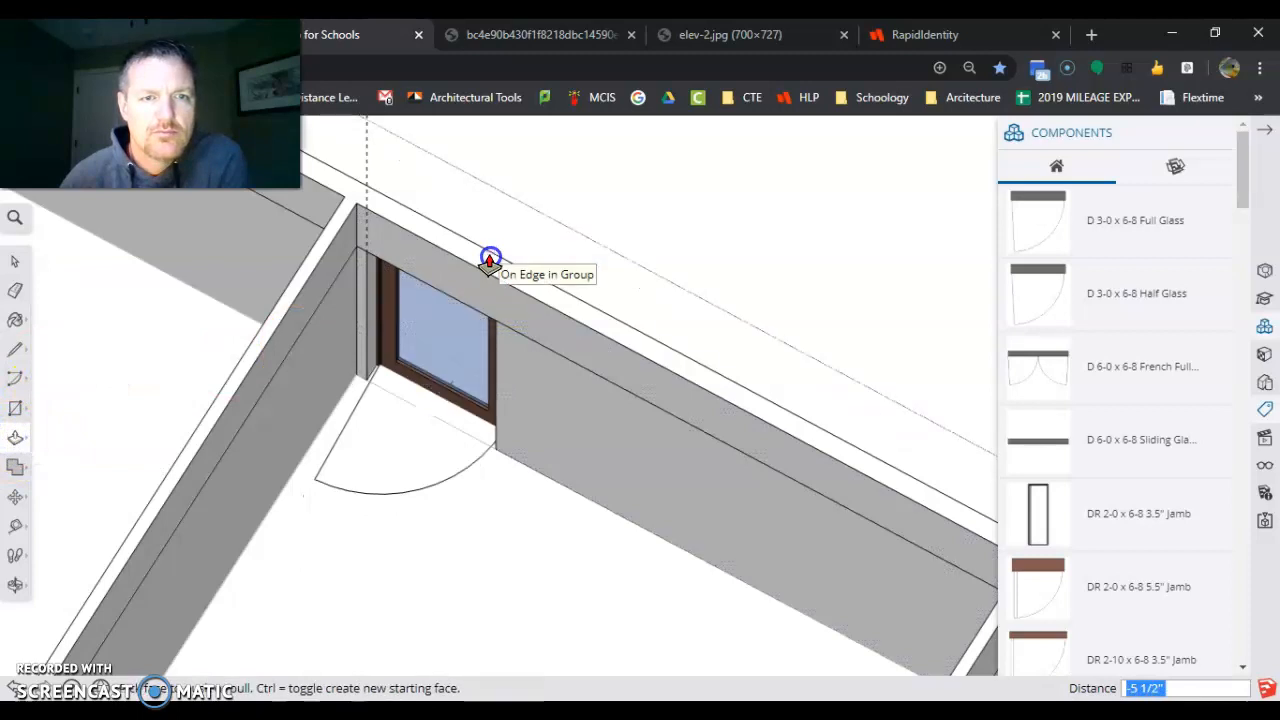
scroll(409, 437, "down", 2)
scroll(394, 325, "up", 5)
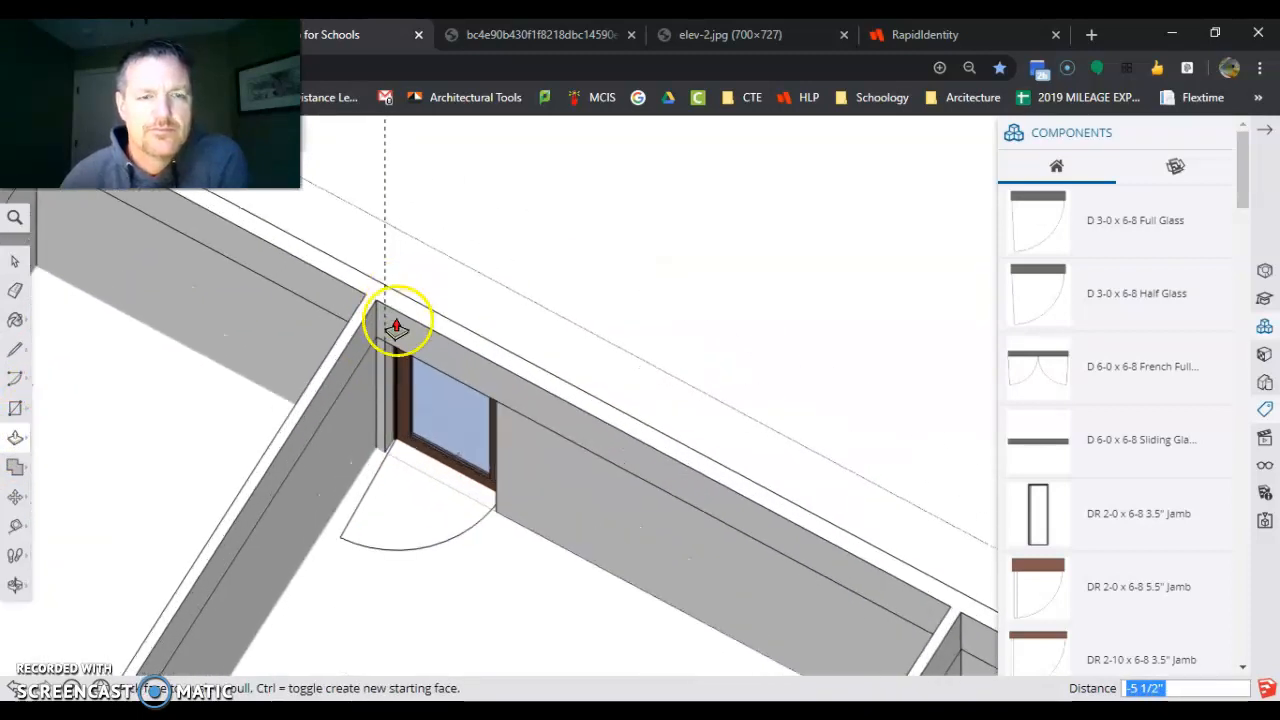
- Move the full-glass door inward from its projecting frame corner to the doorway's upper corner on the exterior wall face
scroll(429, 391, "down", 3)
middle_click_drag(491, 460, 86, 412)
scroll(543, 206, "up", 3)
scroll(437, 417, "down", 3)
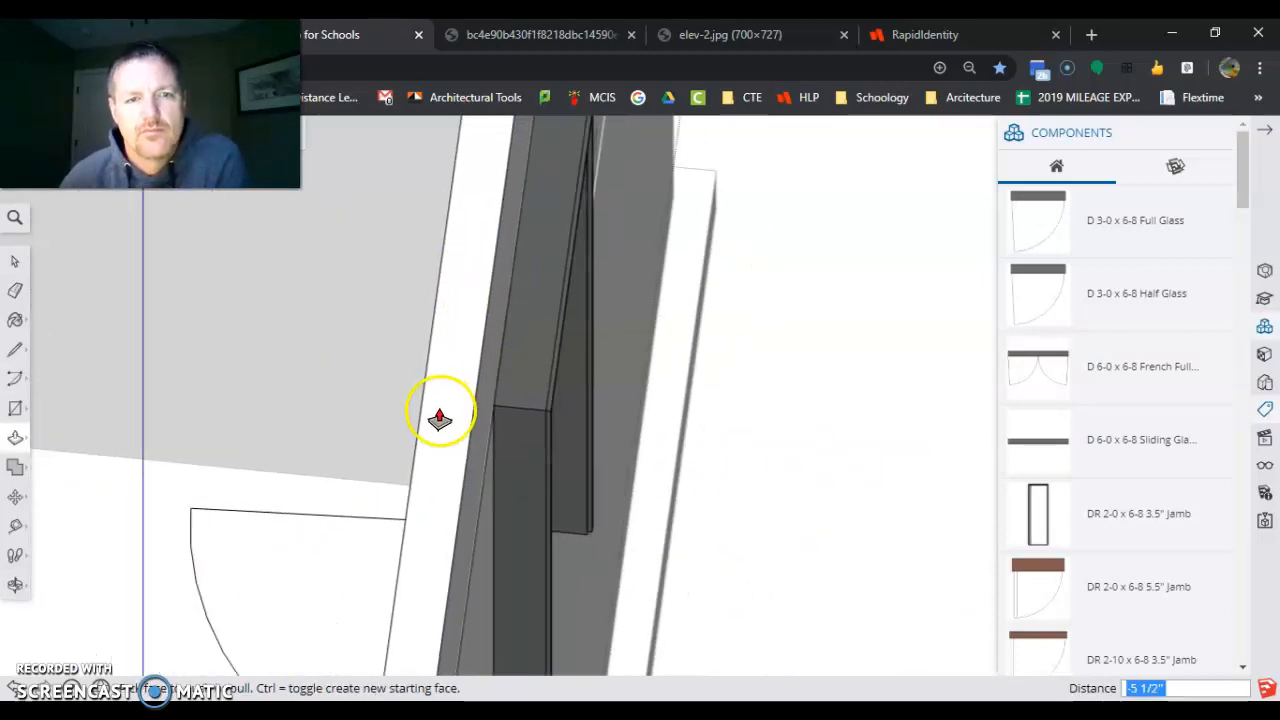
scroll(500, 286, "up", 5)
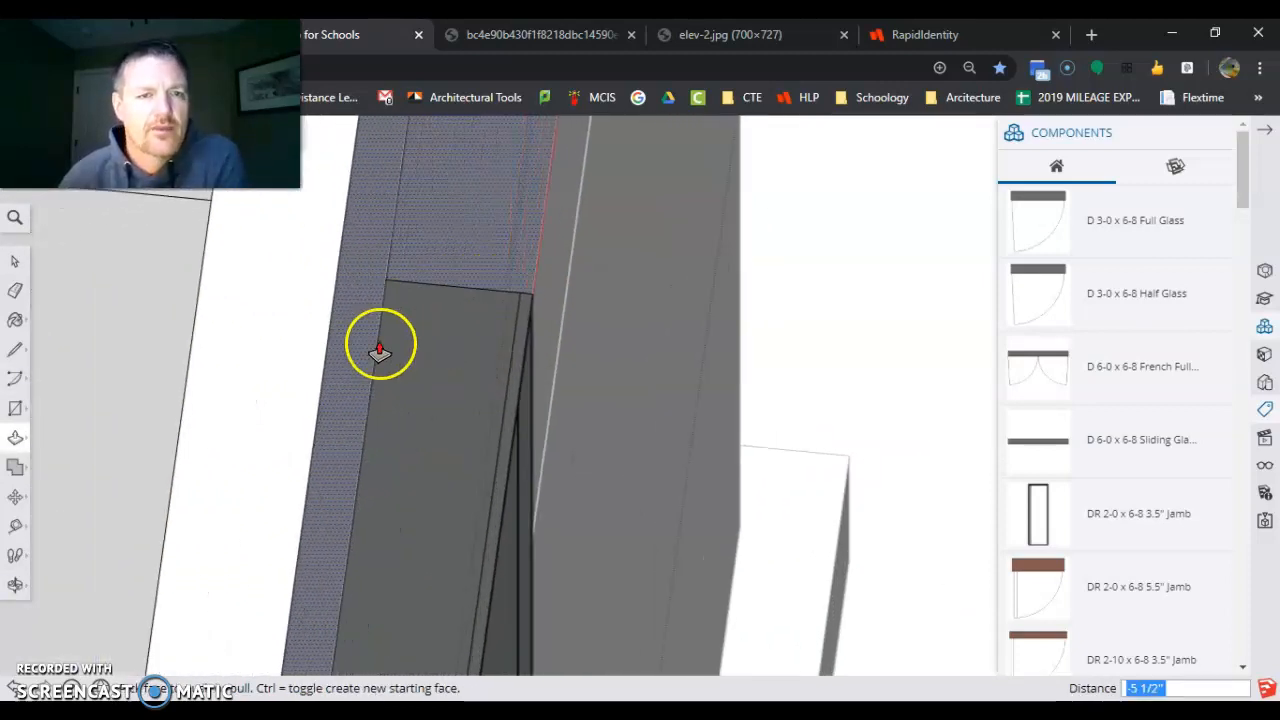
left_click(16, 500)
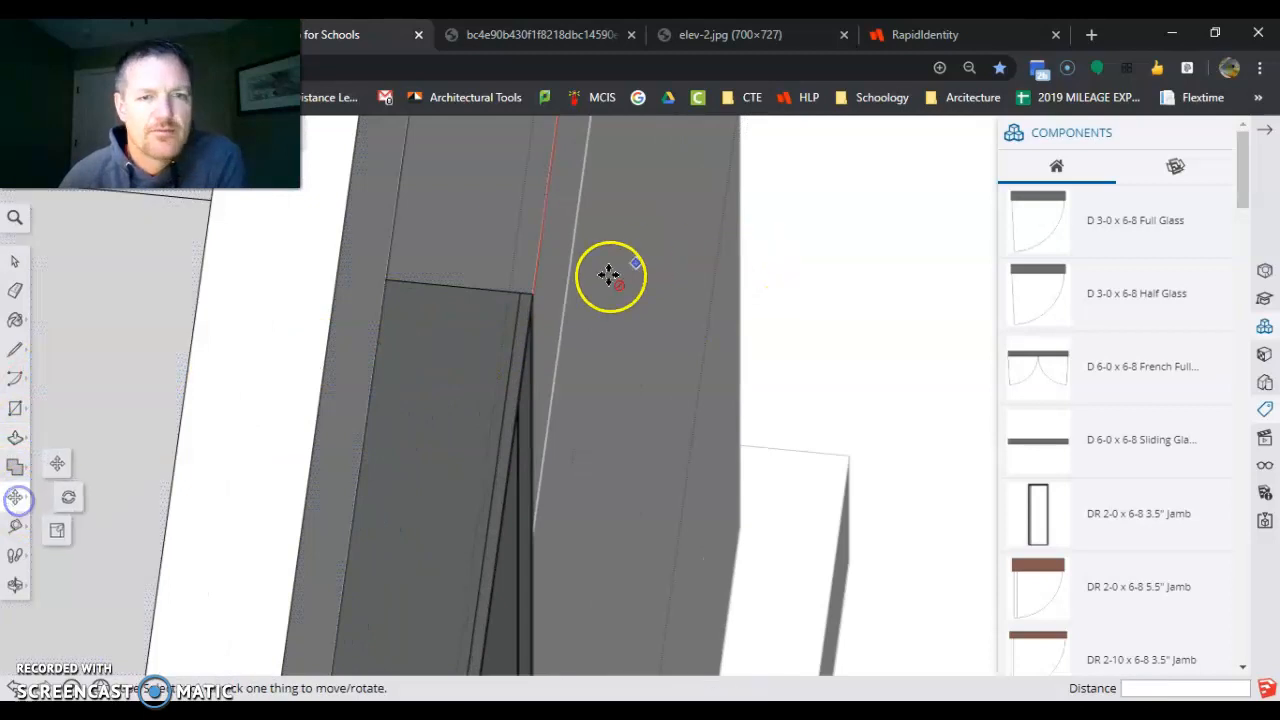
left_click(520, 297)
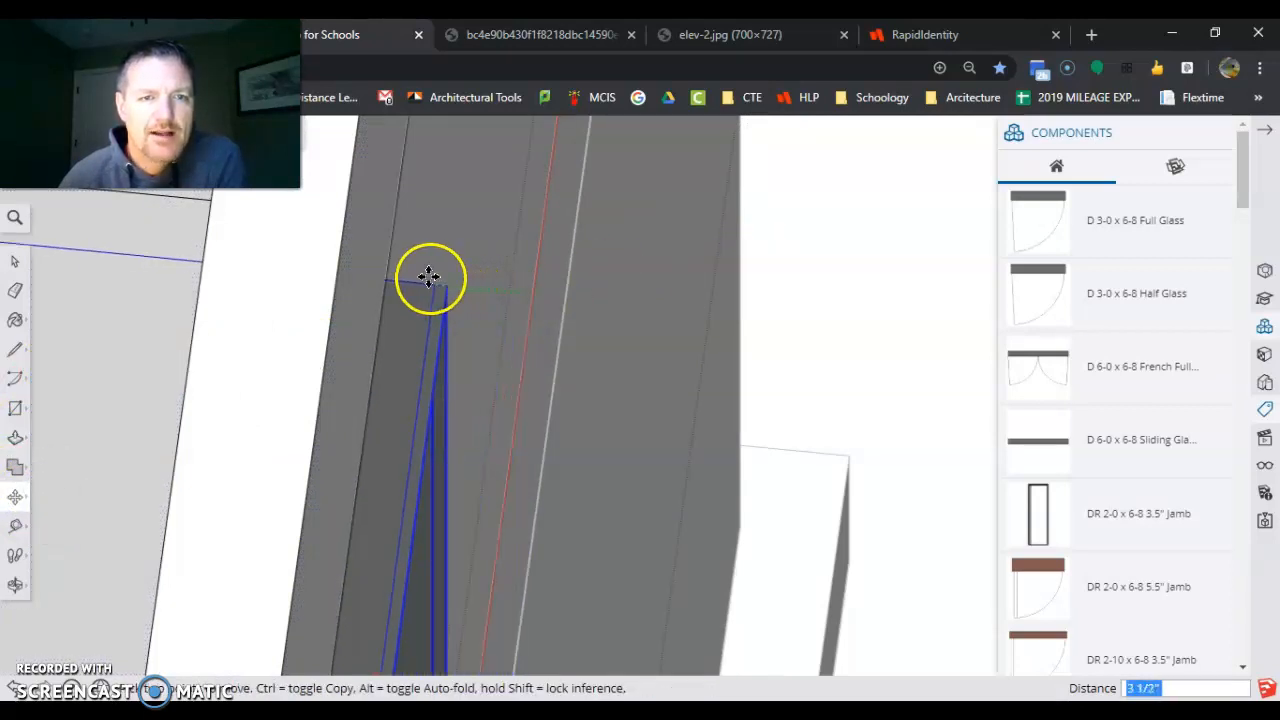
left_click(385, 279)
scroll(474, 250, "down", 4)
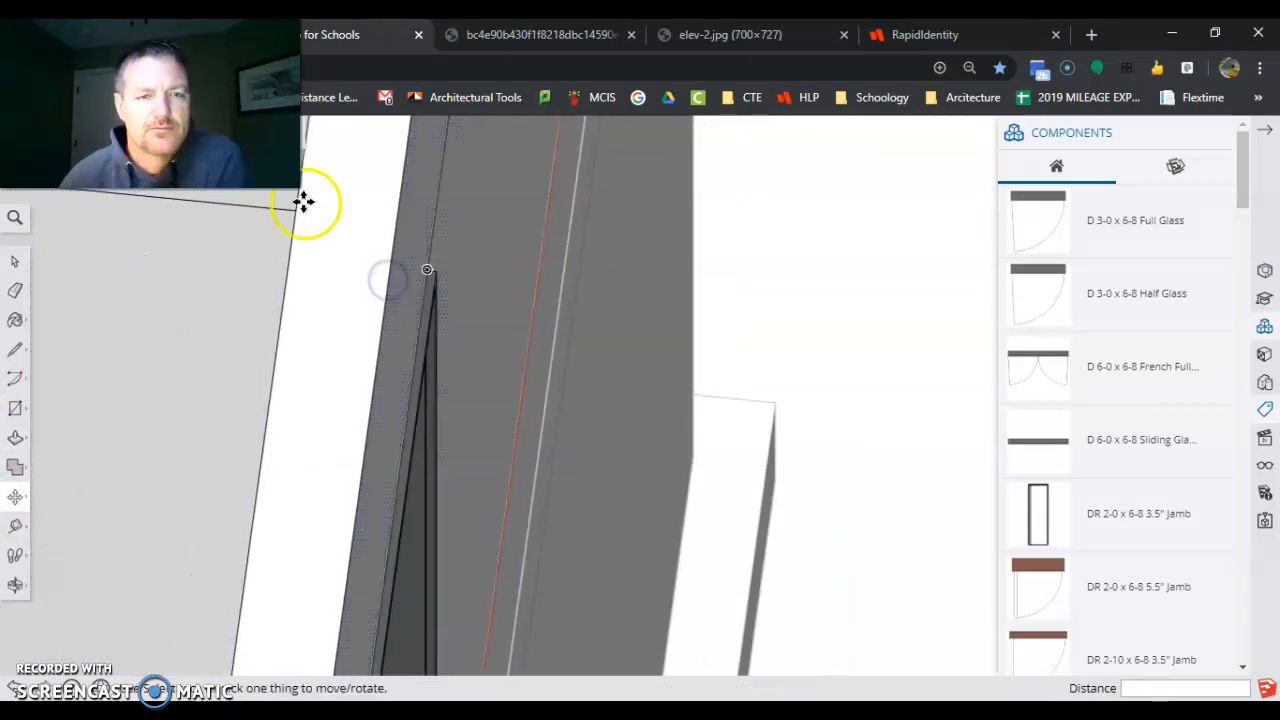
- Examine the placed full-glass door and the surrounding upper-level walls from inside, above and outside the building
mouse_move(393, 322)
middle_mouse_down()
mouse_move(400, 334)
mouse_move(534, 323)
mouse_move(608, 300)
mouse_move(772, 322)
middle_mouse_up()
scroll(772, 322, "down", 3)
mouse_move(858, 515)
middle_mouse_down()
mouse_move(874, 480)
mouse_move(1208, 243)
middle_mouse_up()
scroll(682, 454, "down", 2)
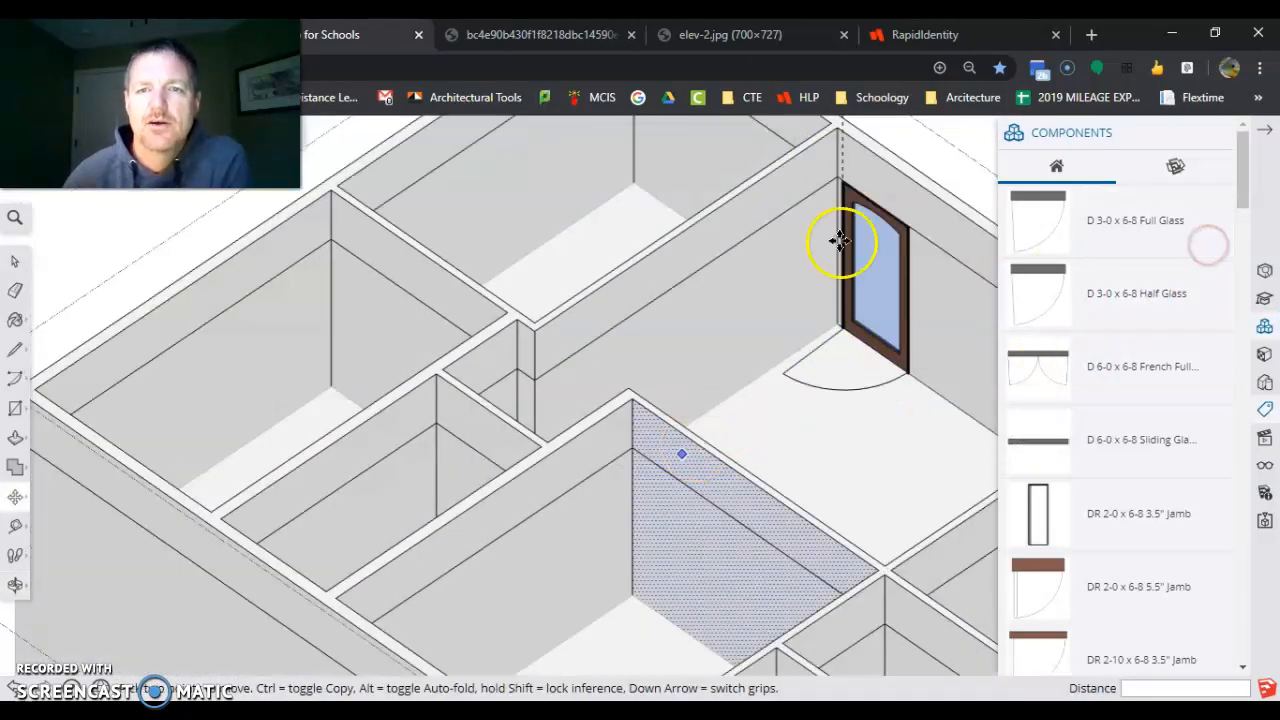
scroll(869, 238, "up", 3)
scroll(806, 394, "up", 3)
mouse_move(806, 394)
middle_mouse_down()
mouse_move(943, 403)
mouse_move(914, 391)
mouse_move(987, 520)
middle_mouse_up()
scroll(809, 470, "down", 2)
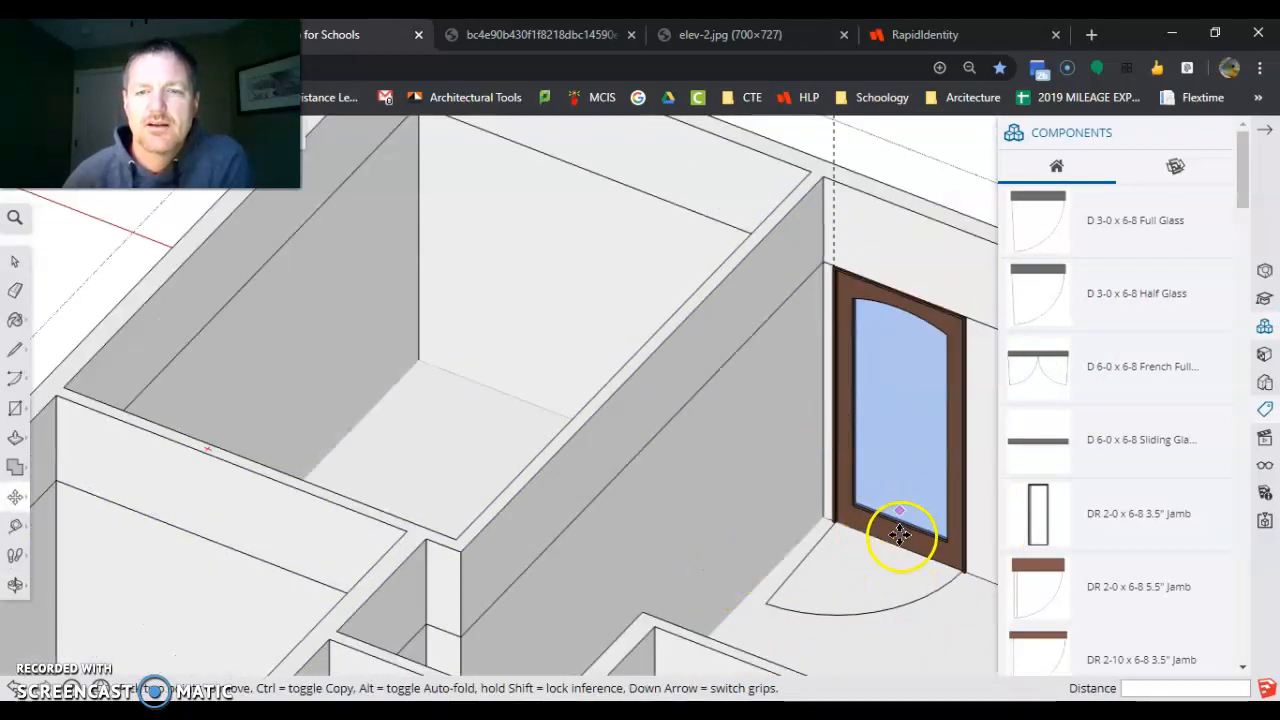
scroll(725, 267, "down", 6)
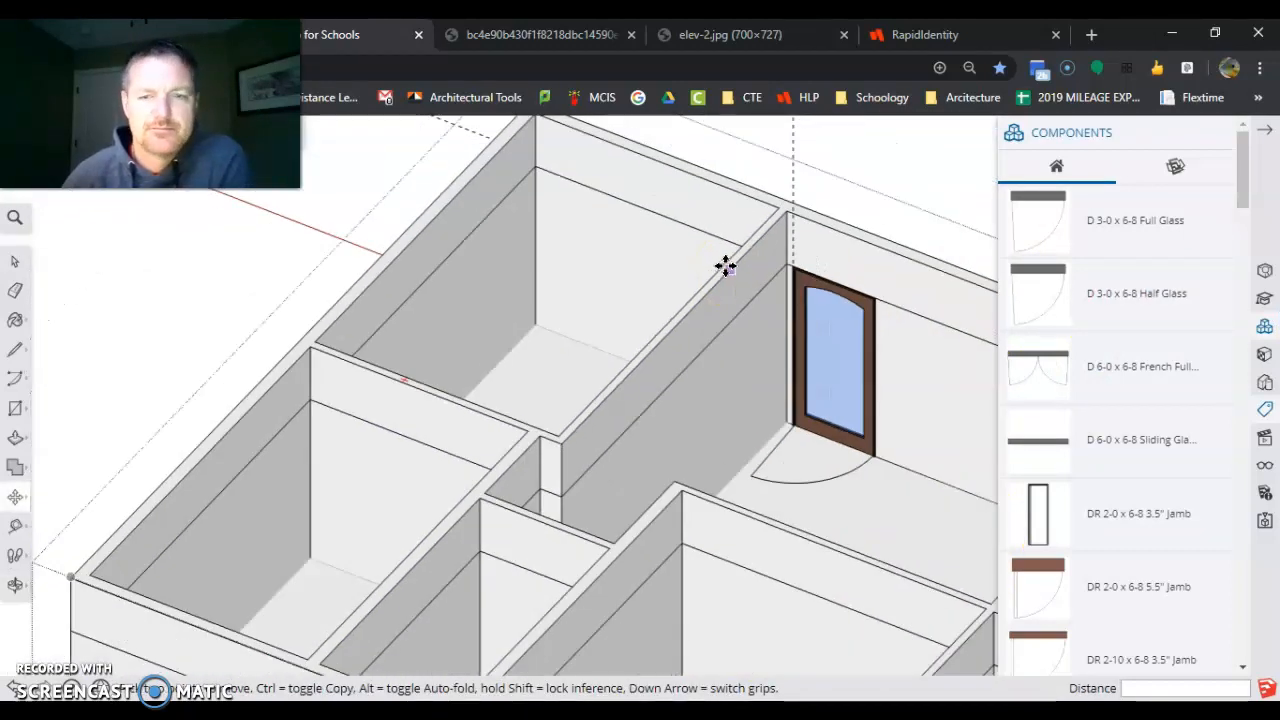
scroll(752, 538, "up", 2)
scroll(735, 450, "up", 5)
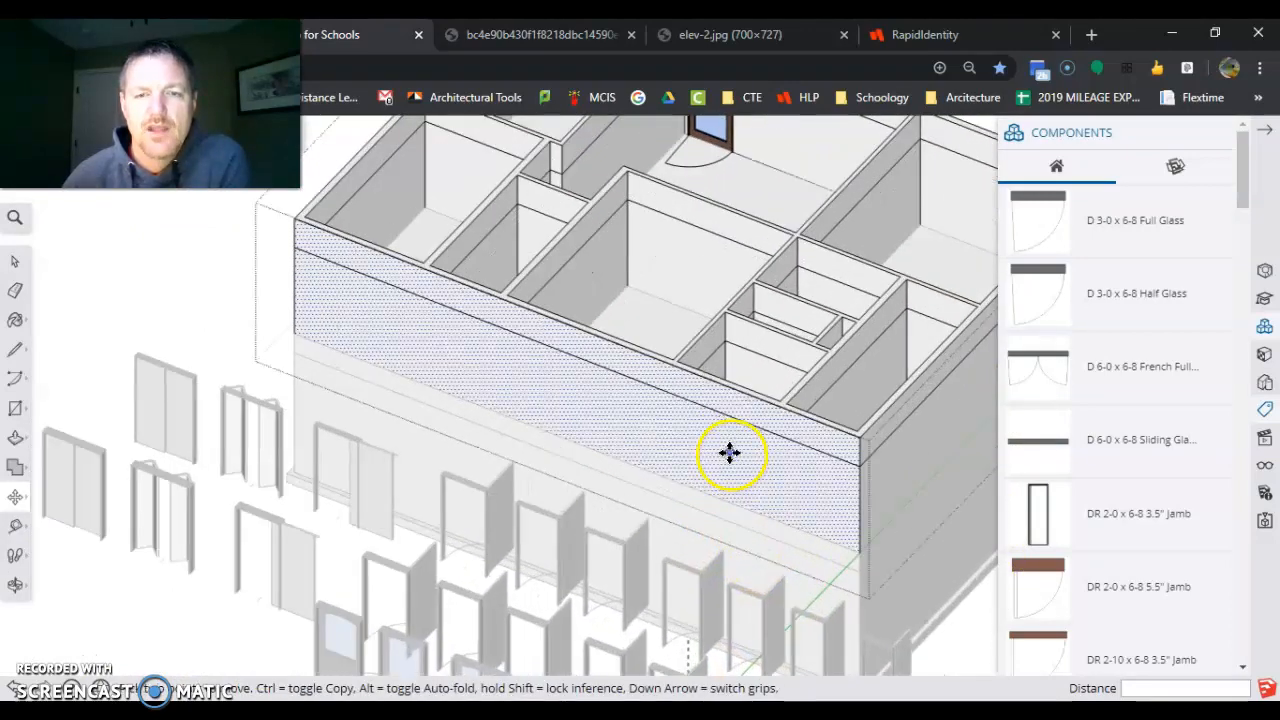
scroll(651, 546, "down", 8)
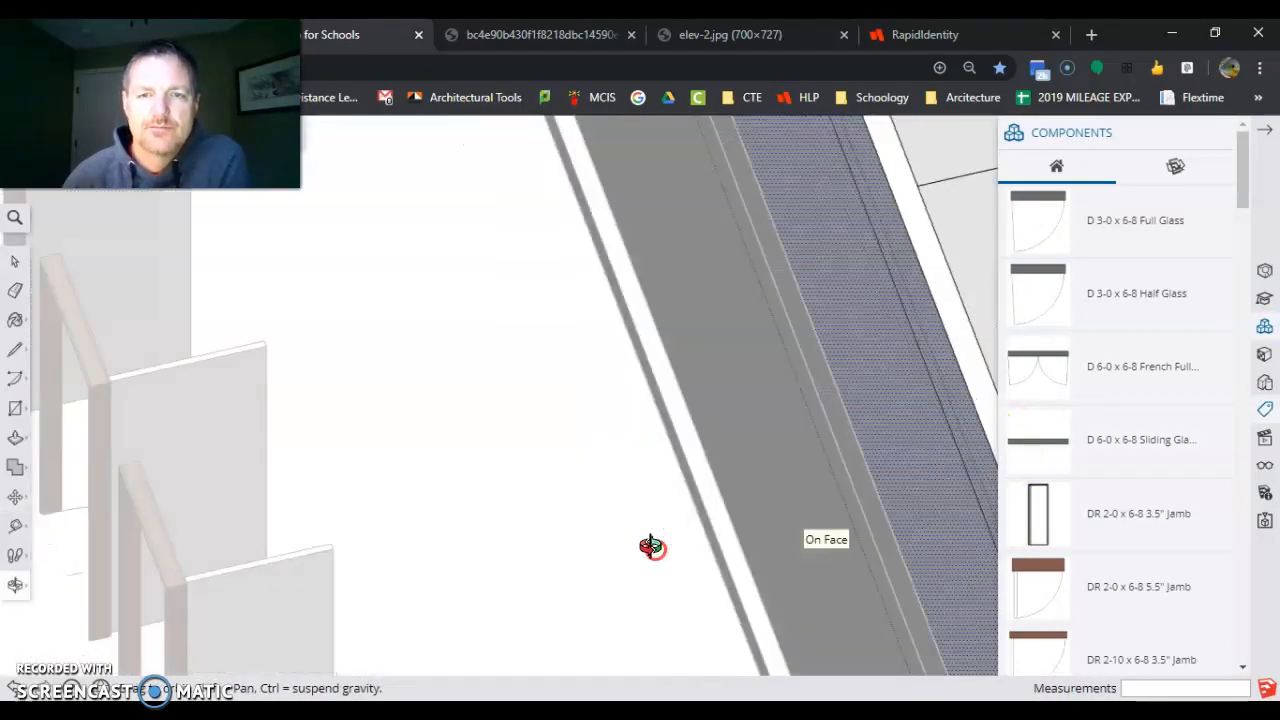
scroll(614, 480, "up", 2)
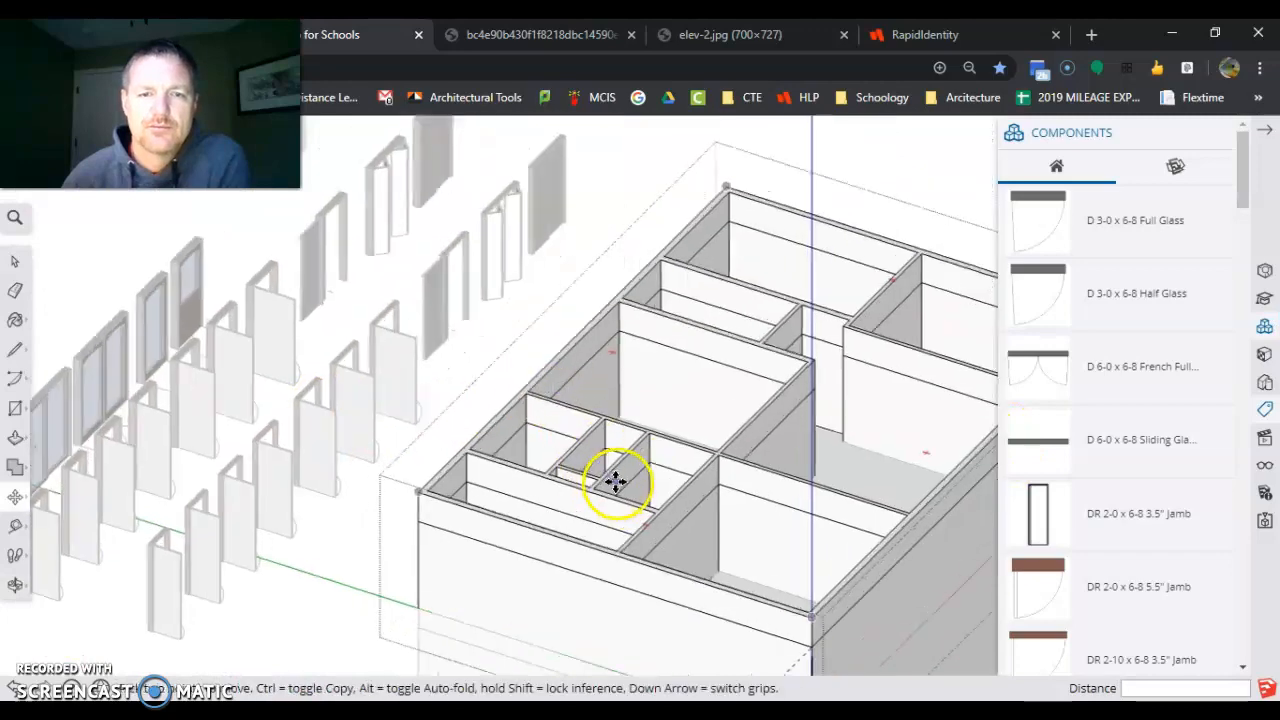
- Place a vertical Tape Measure guide 3" from the partition corner on the outer wall of the large room
middle_click_drag(614, 480, 194, 460)
scroll(467, 375, "up", 5)
scroll(467, 375, "up", 4)
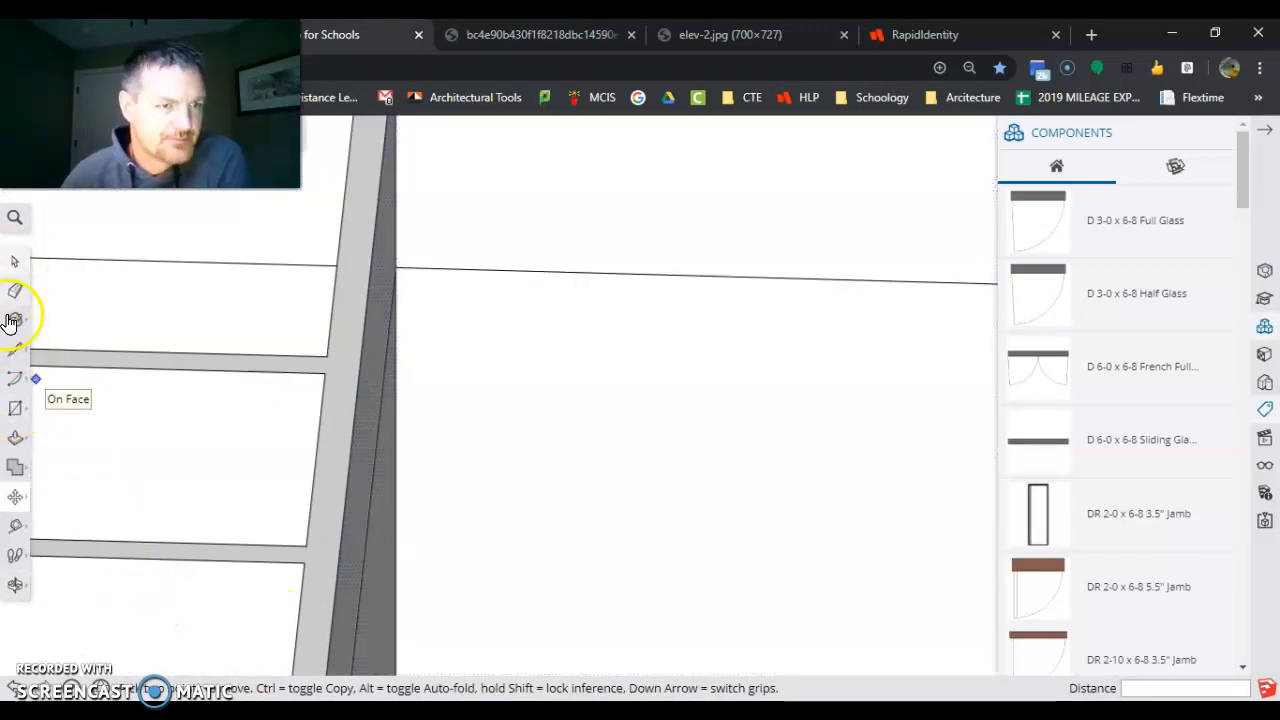
left_click(15, 524)
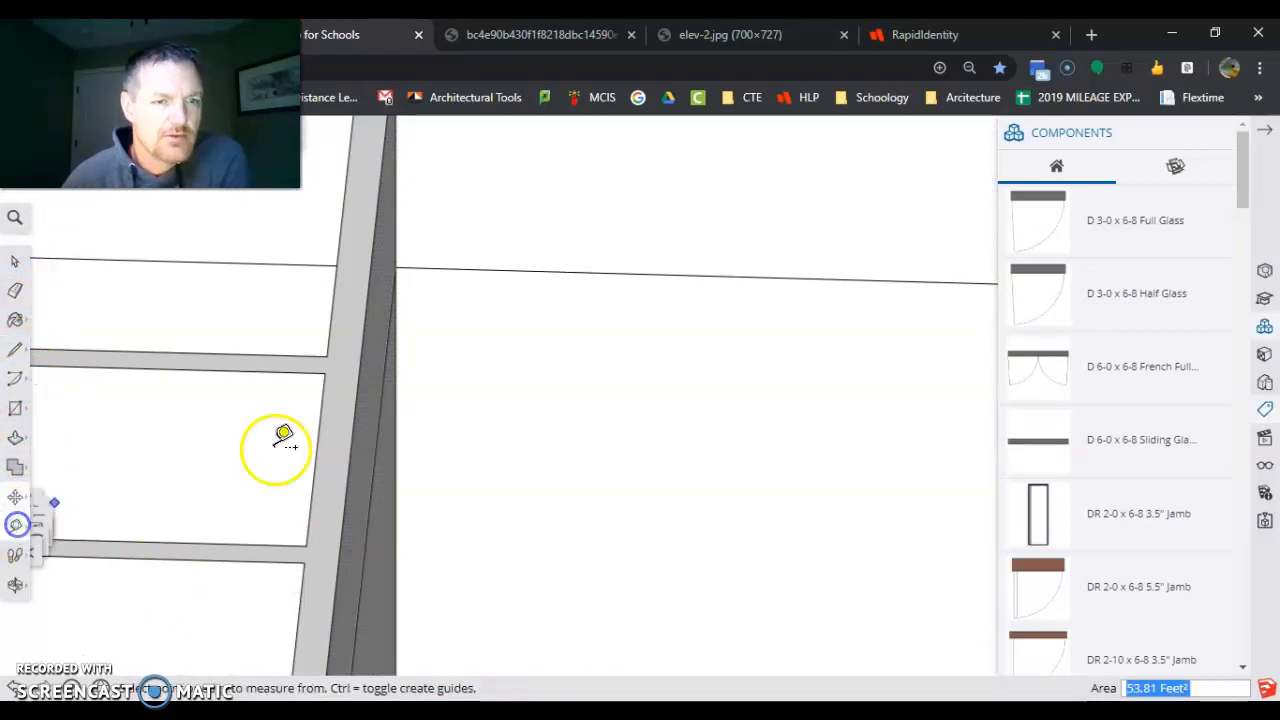
scroll(403, 355, "down", 4)
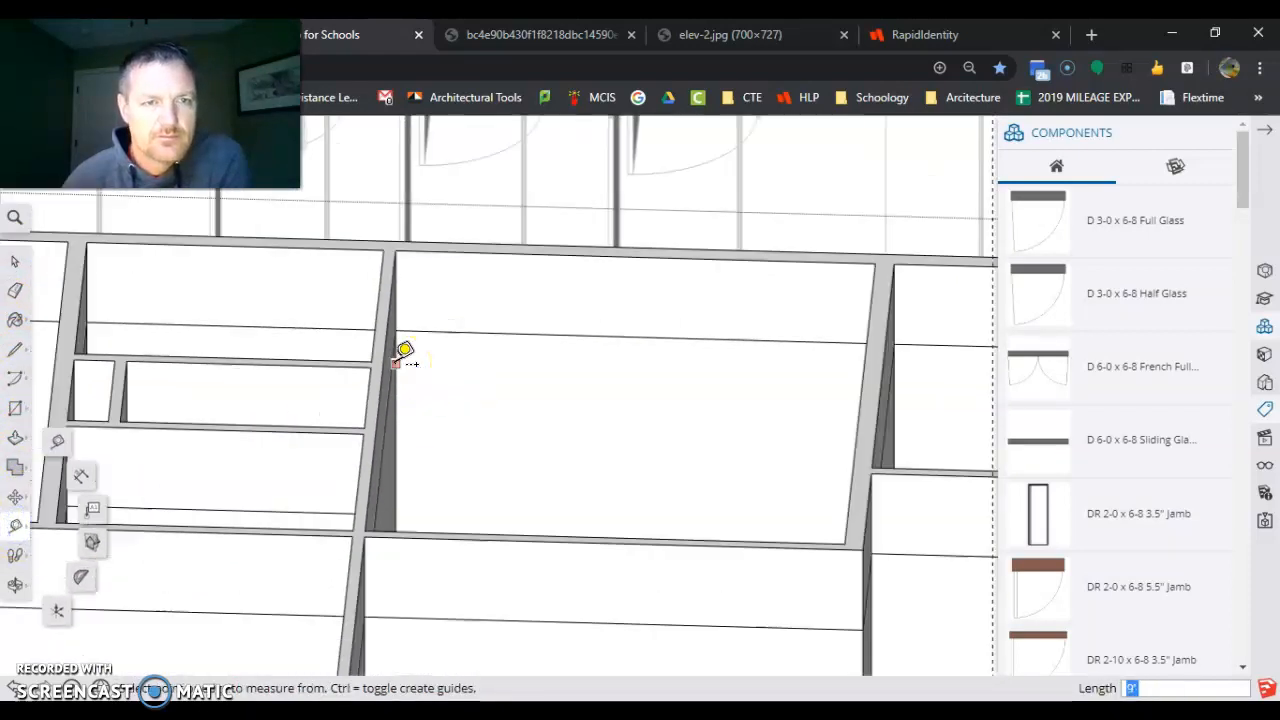
scroll(403, 355, "up", 4)
scroll(394, 363, "up", 3)
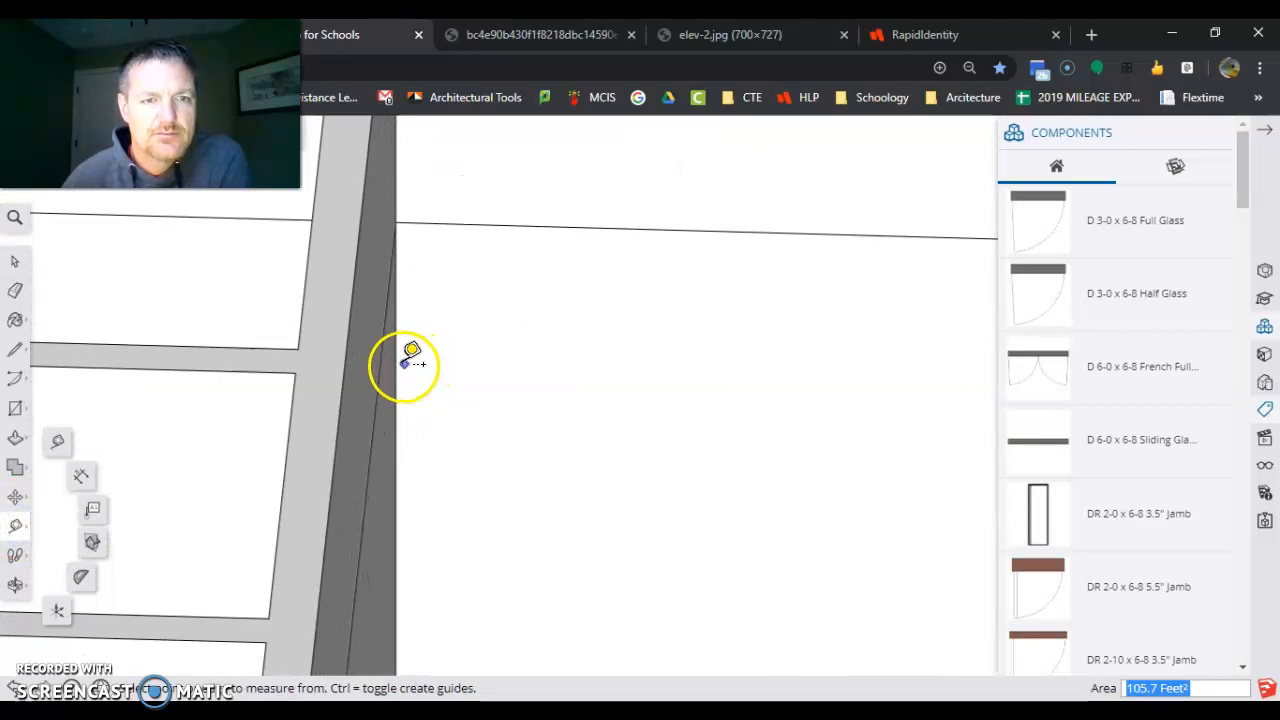
left_click(396, 366)
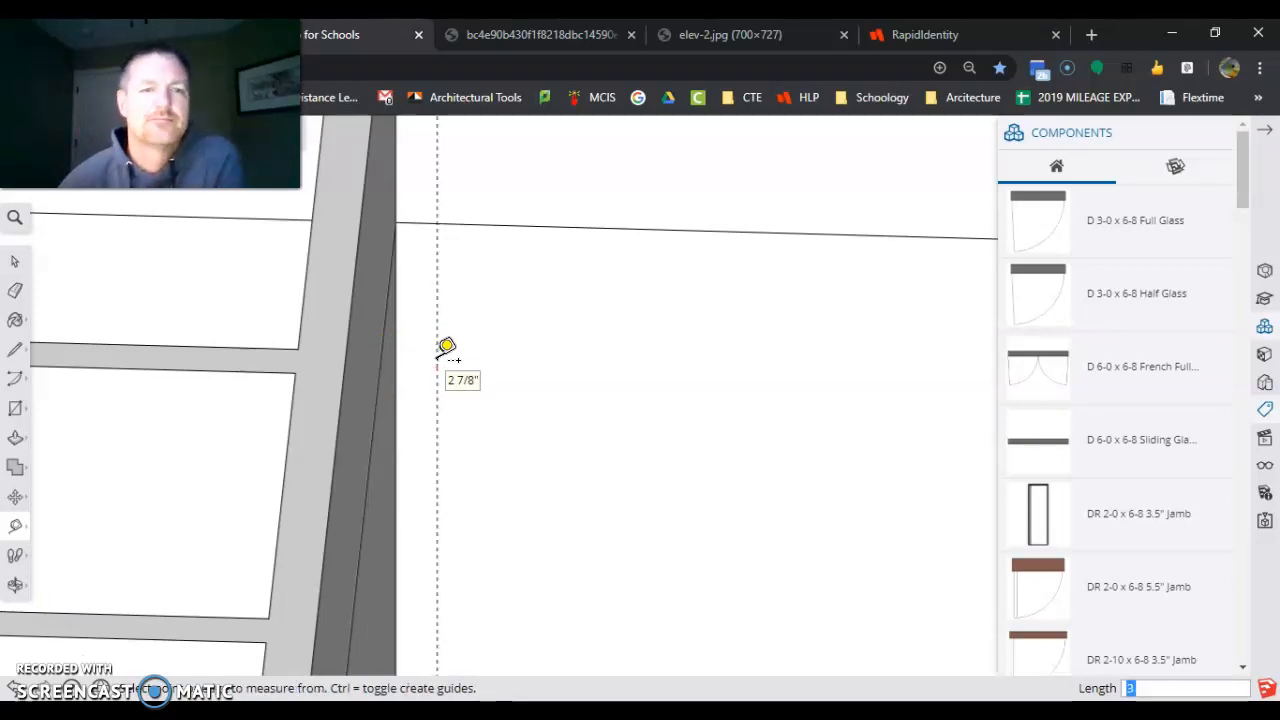
- Place a vertical guide about 3" from the shared partition's corner on the outer wall of the adjacent smaller room
scroll(560, 357, "down", 5)
middle_click_drag(612, 362, 966, 432)
scroll(557, 451, "down", 4)
scroll(514, 457, "up", 6)
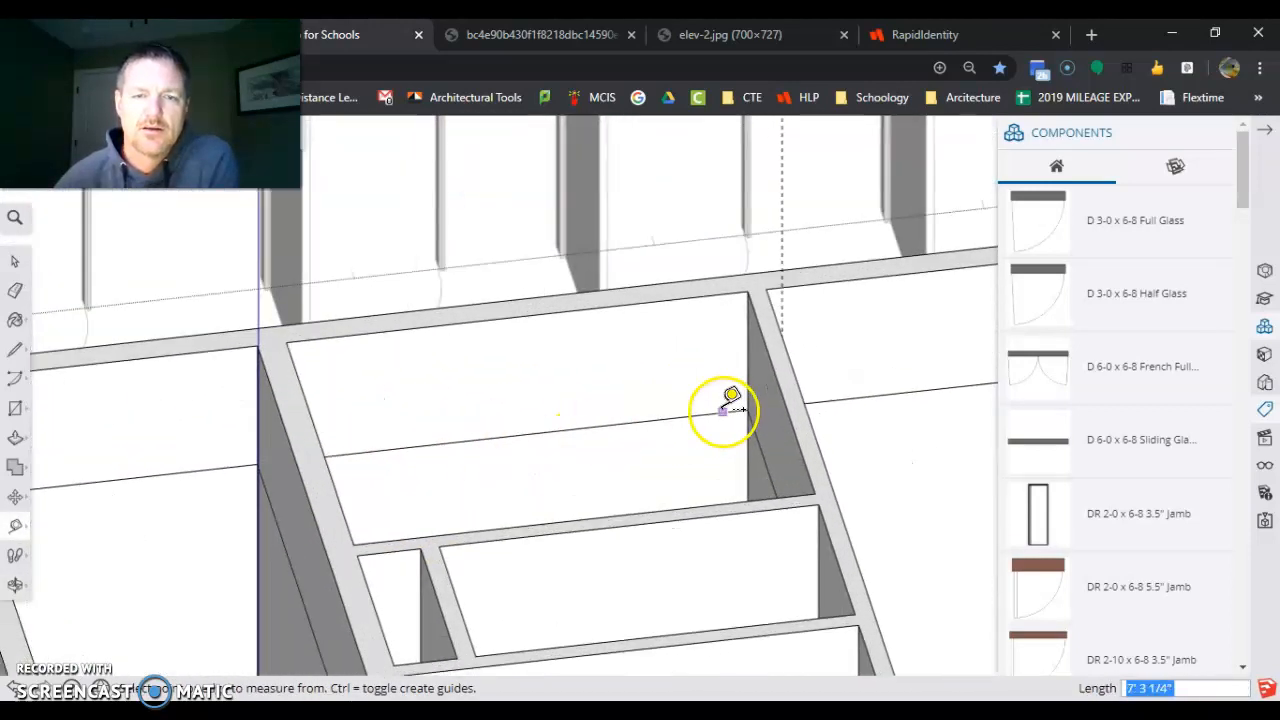
scroll(723, 410, "up", 2)
left_click(771, 469)
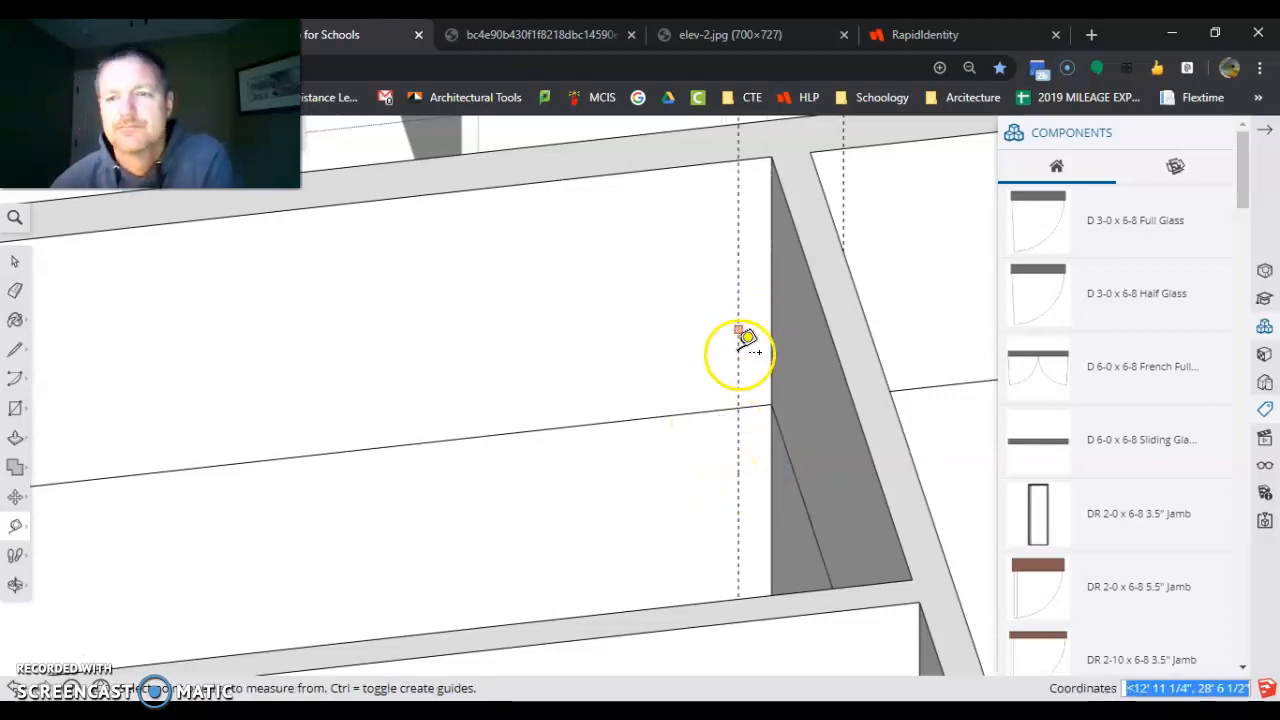
- Offset a second vertical guide 3'2" along the smaller room's outer wall, away from the guide beside the partition
scroll(700, 286, "down", 3)
scroll(812, 338, "up", 1)
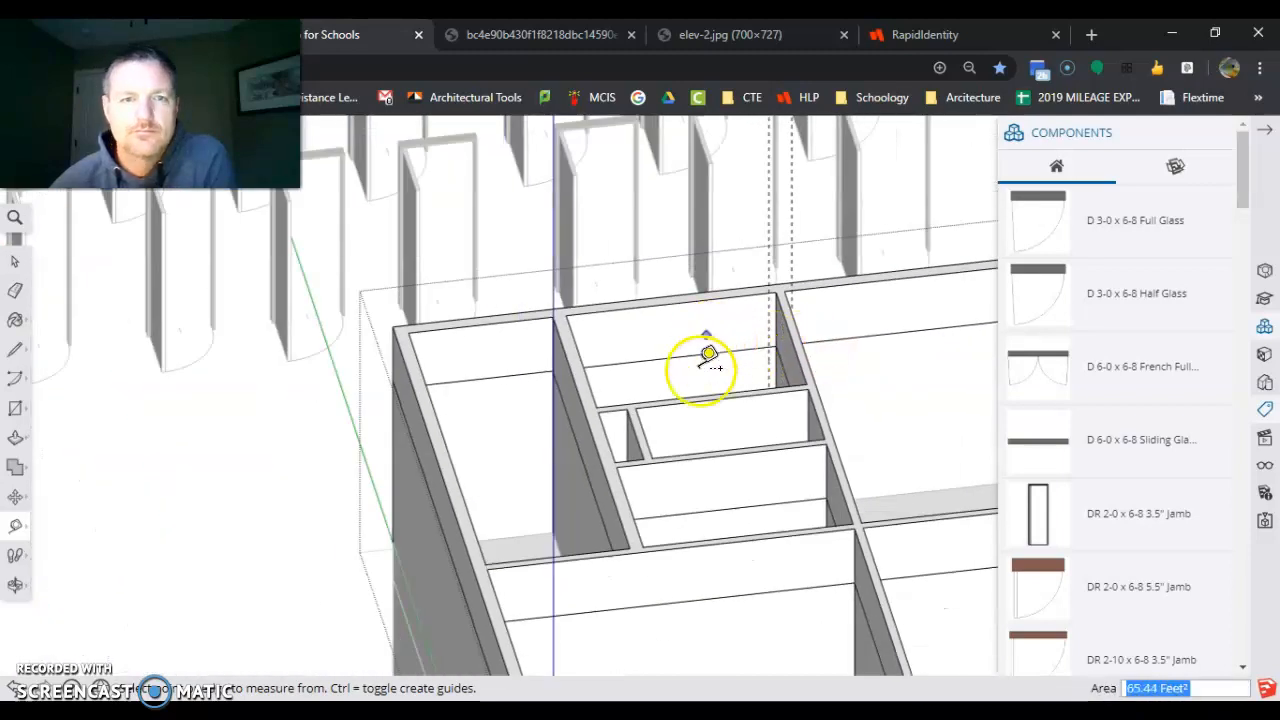
scroll(670, 395, "up", 2)
scroll(751, 340, "up", 3)
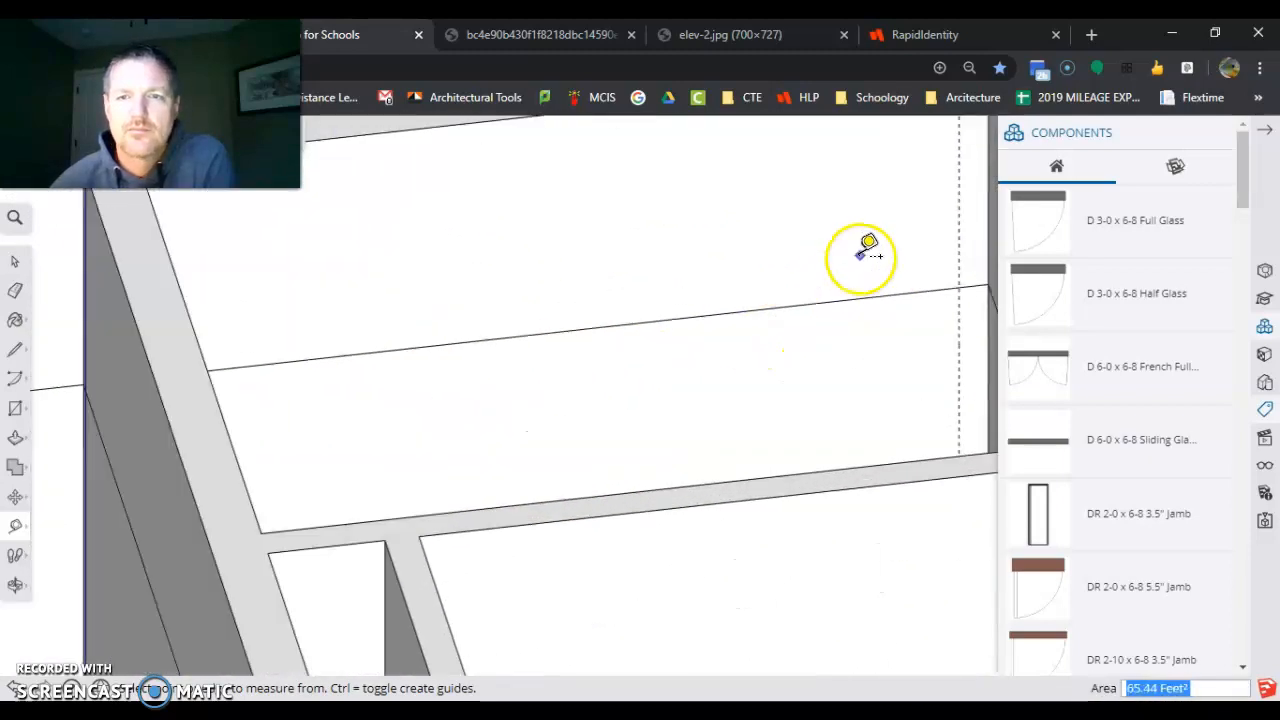
left_click(959, 321)
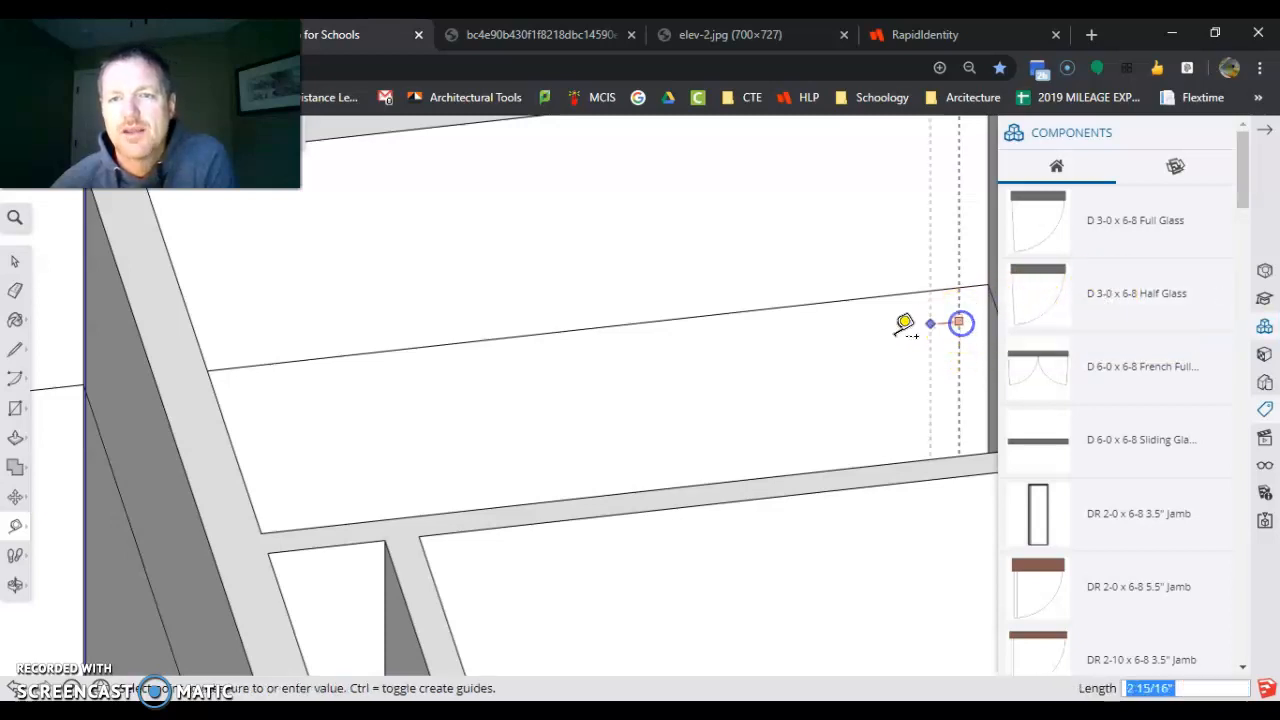
left_click(785, 338)
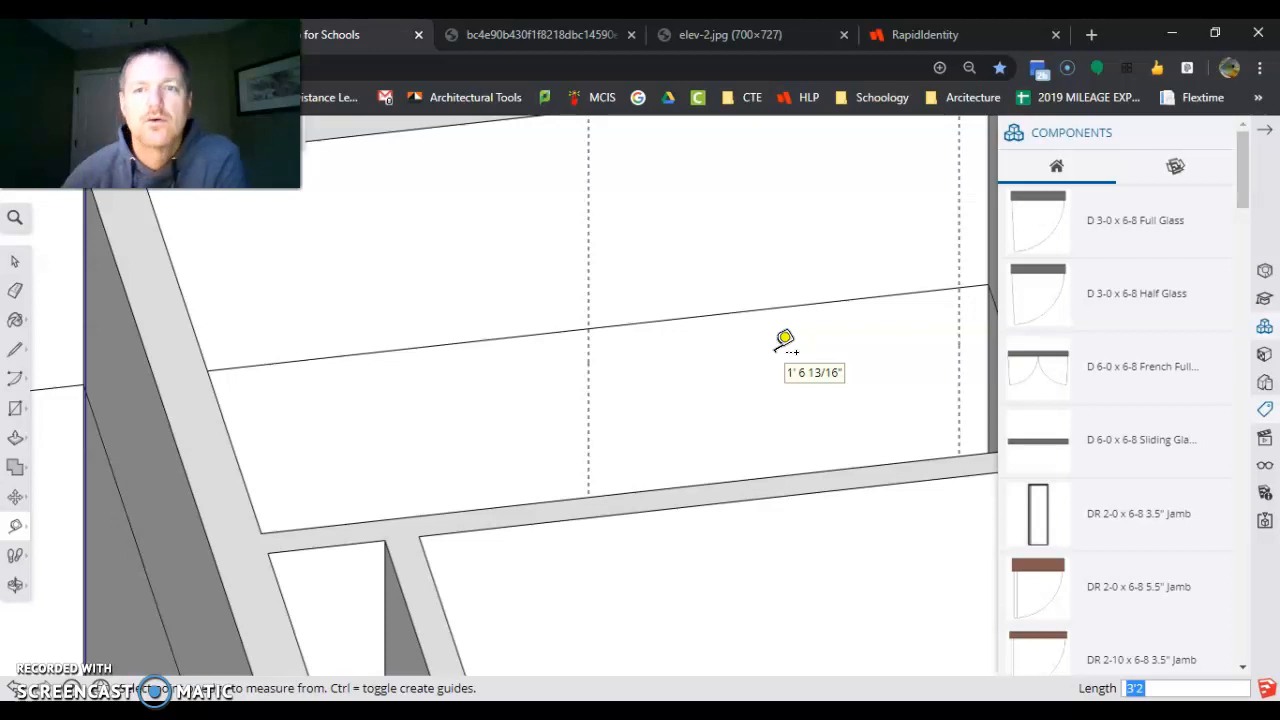
scroll(686, 325, "down", 5)
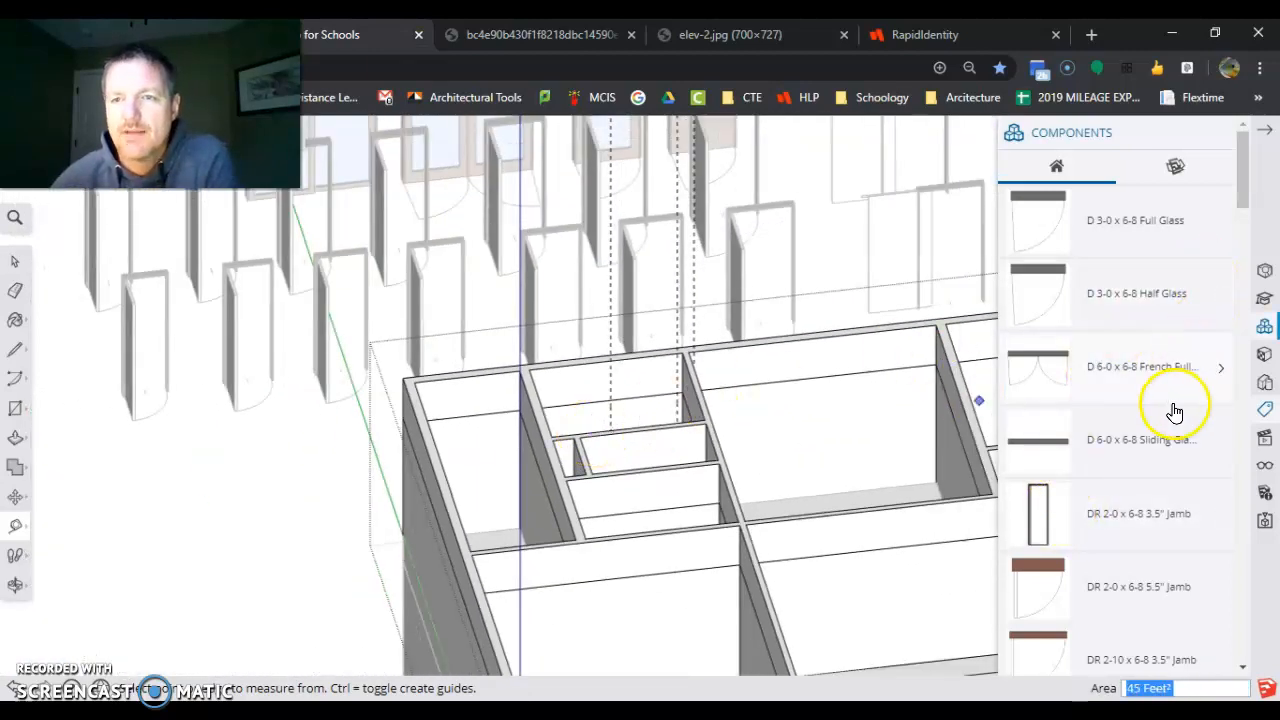
left_click(1035, 293)
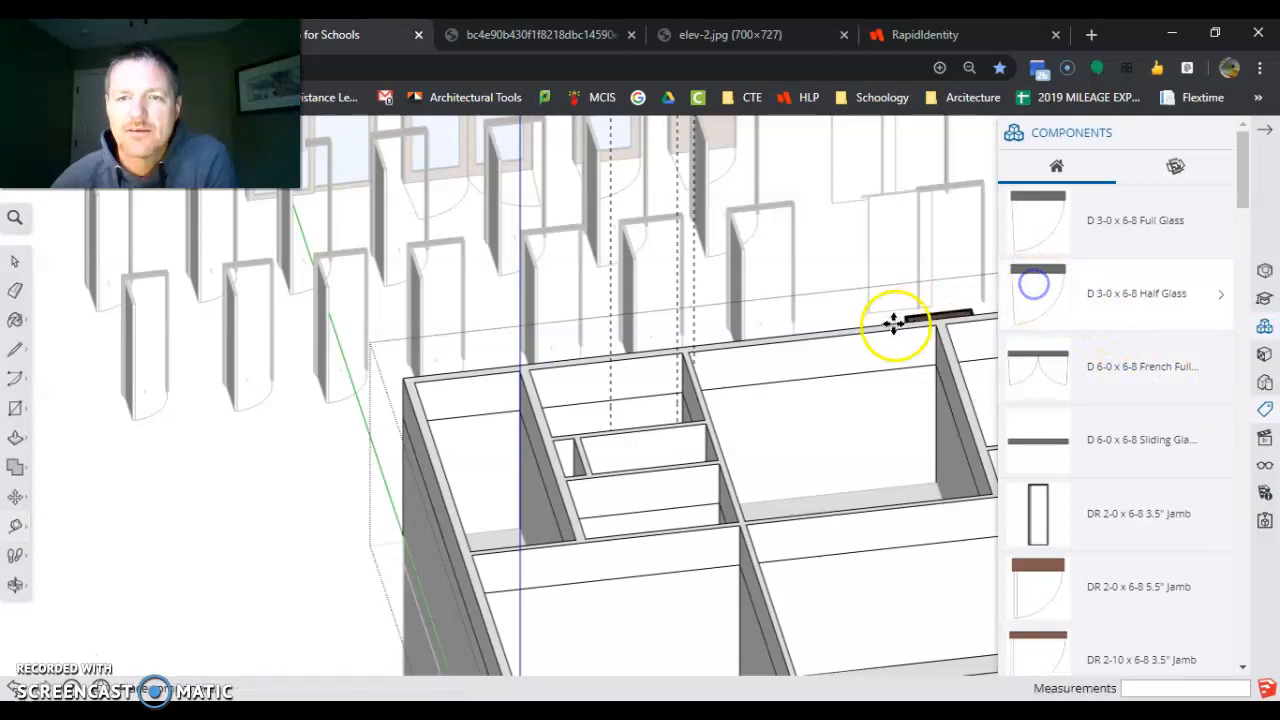
scroll(691, 384, "up", 1)
scroll(691, 384, "up", 5)
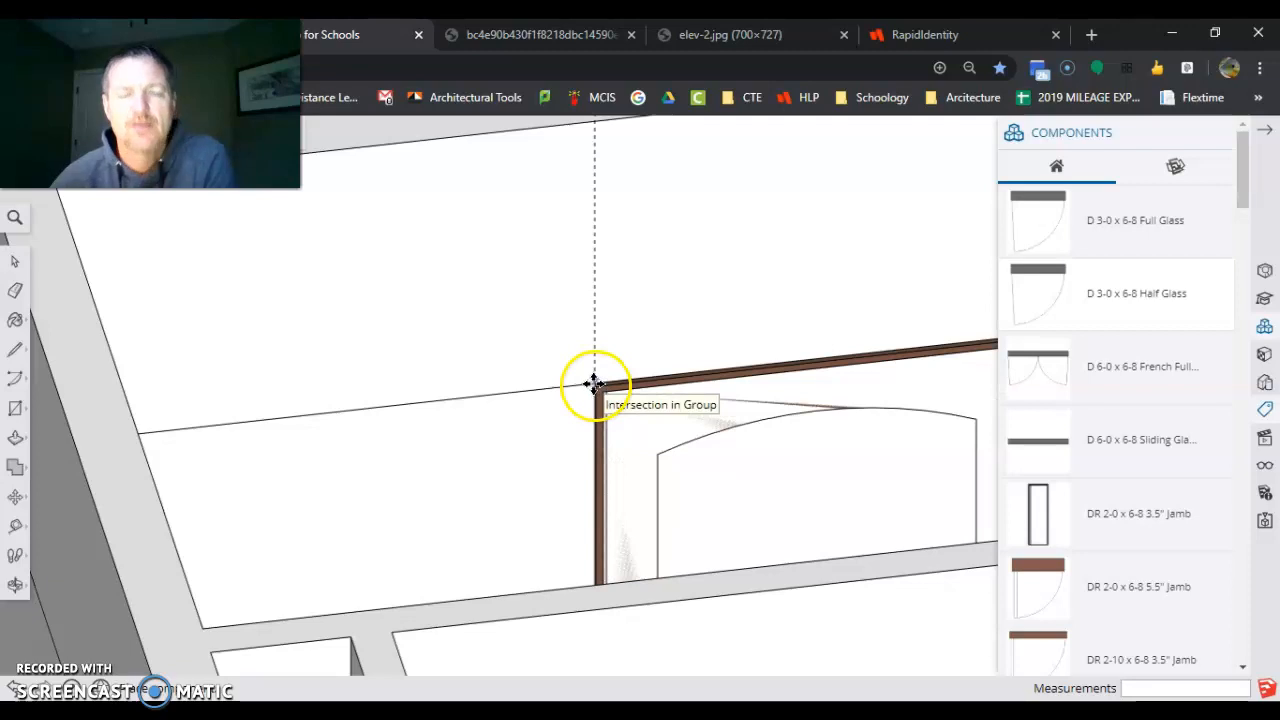
key("Escape")
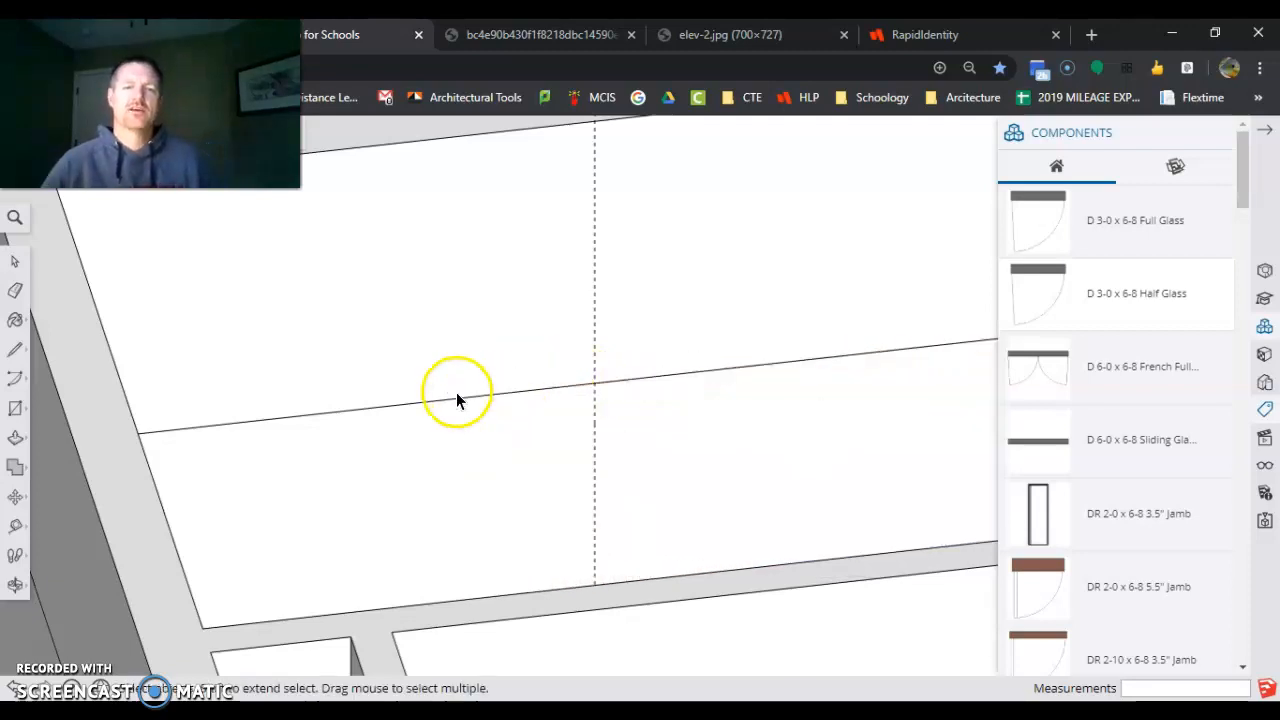
- Draw a 6'9" by 3'2" rectangle on the smaller room's outer wall, between the two guides and from header line to floor
scroll(273, 266, "down", 1)
scroll(364, 353, "down", 2)
middle_click_drag(364, 353, 392, 461)
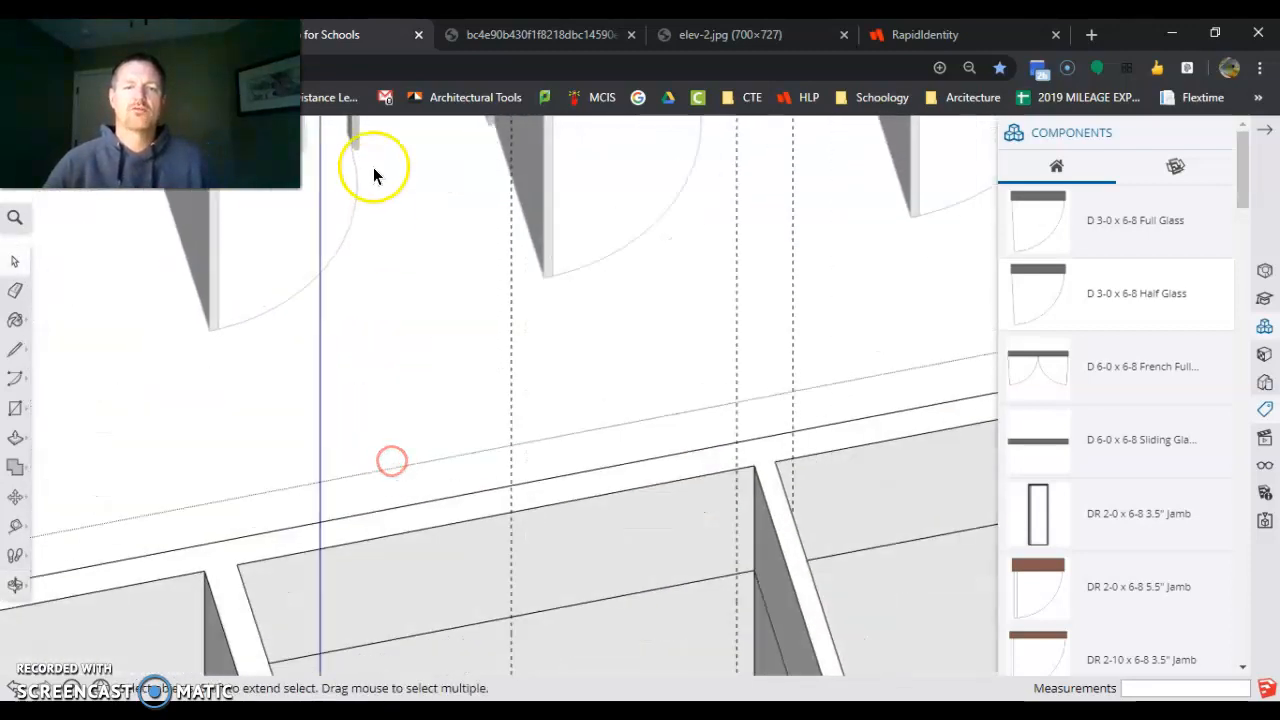
scroll(374, 169, "down", 2)
middle_click_drag(486, 600, 496, 639)
scroll(446, 386, "down", 3)
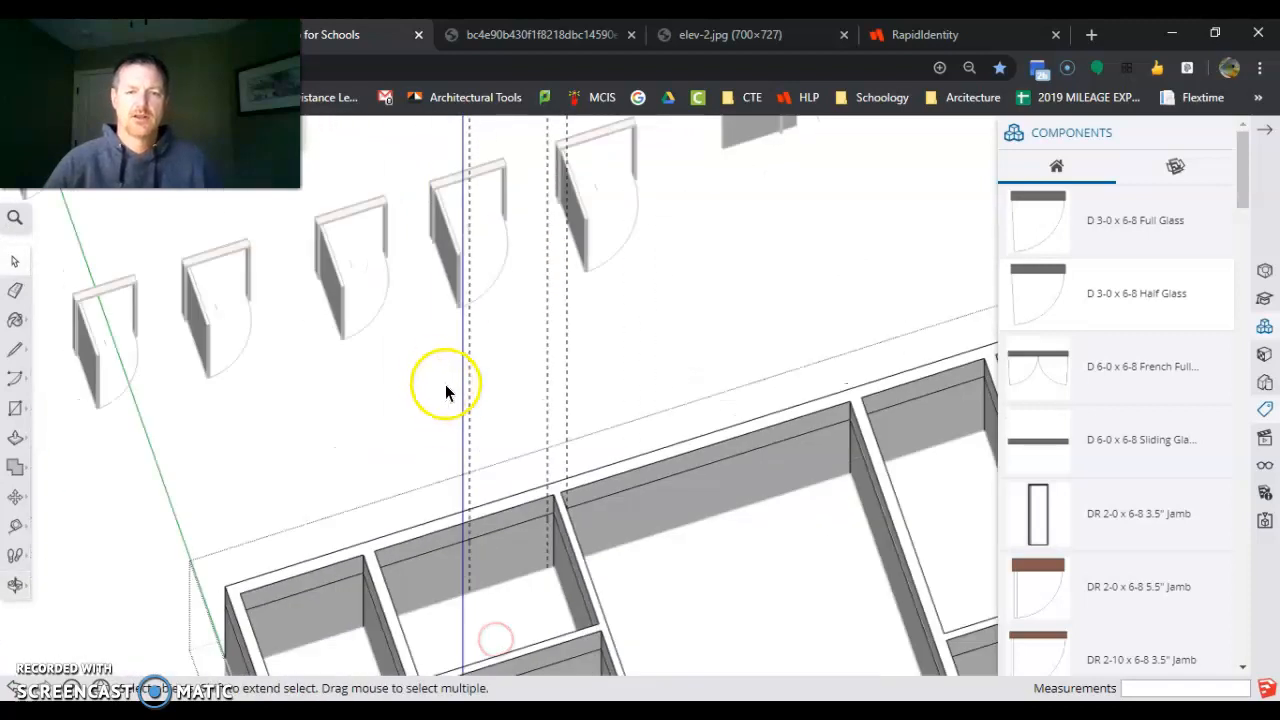
scroll(505, 603, "up", 3)
scroll(434, 434, "up", 3)
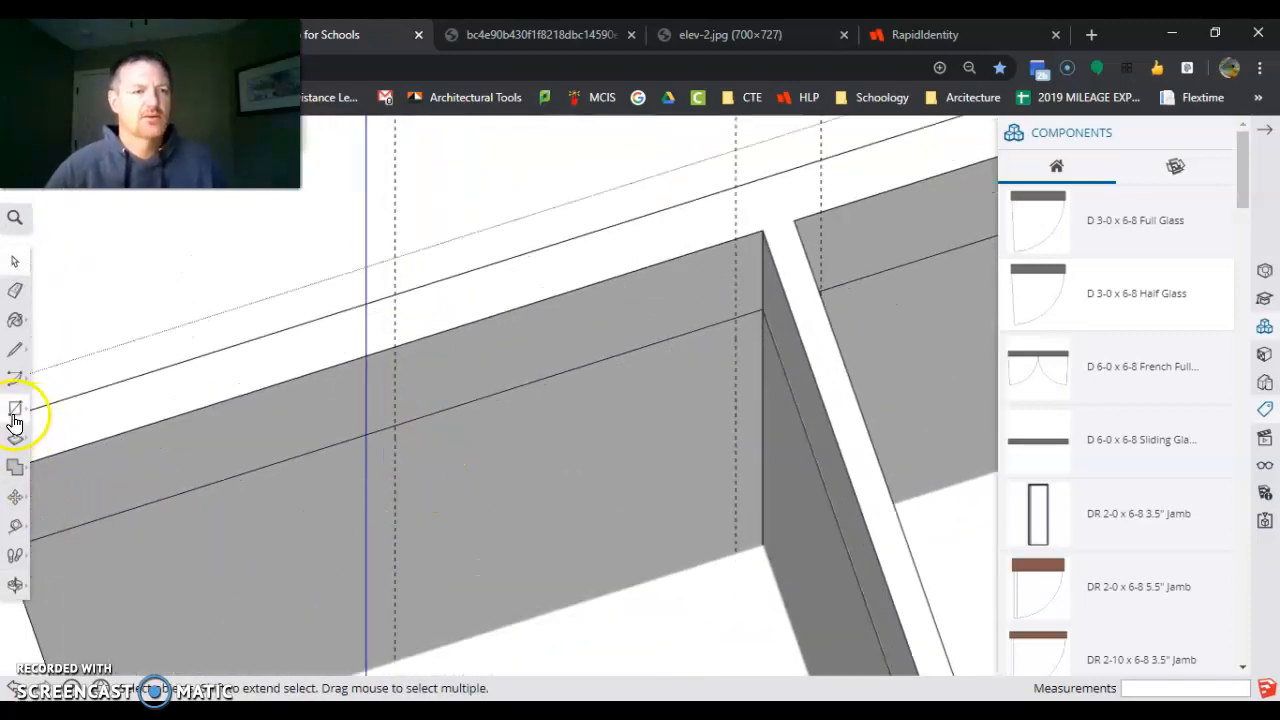
left_click(15, 412)
left_click(395, 425)
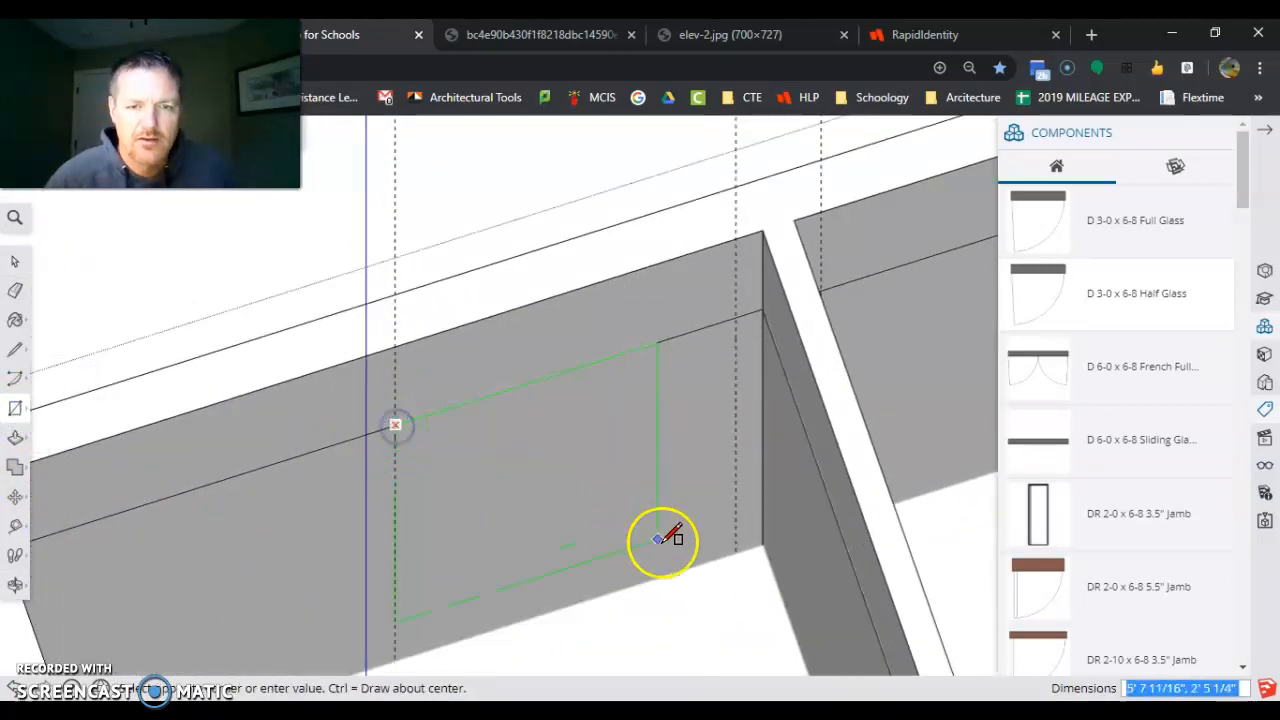
left_click(741, 548)
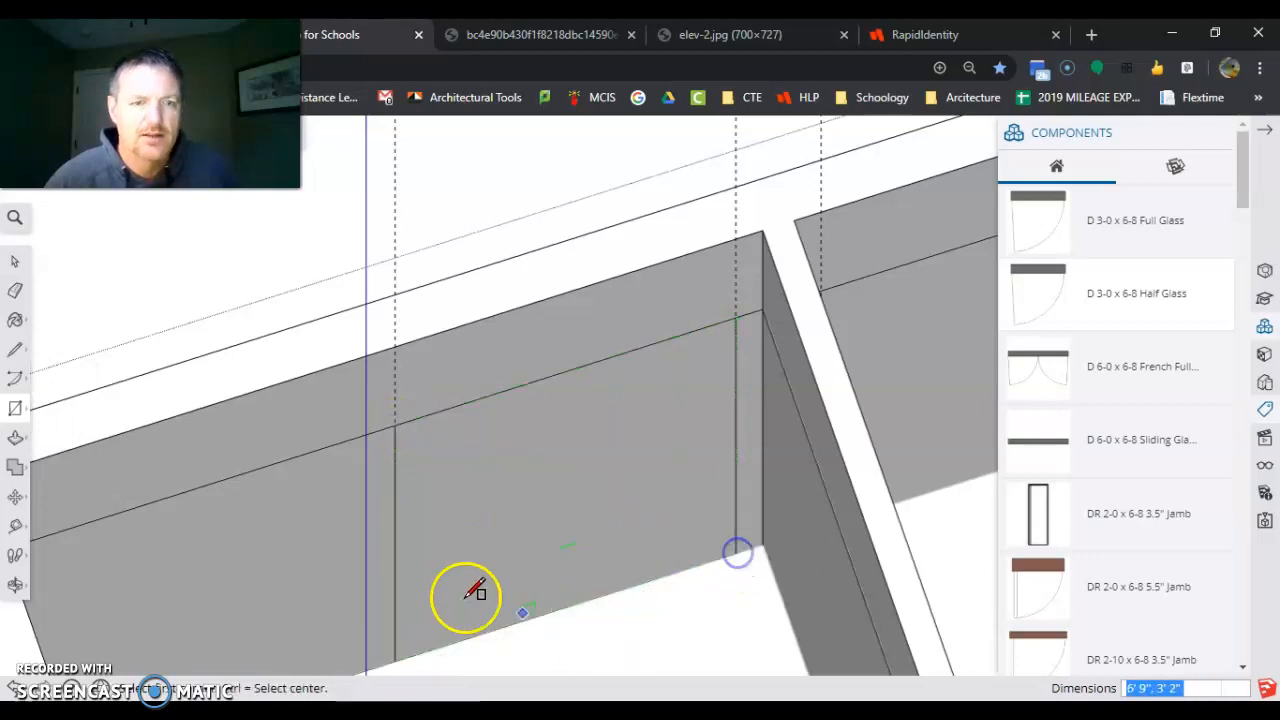
- Push the rectangle 5 1/2" through the outer wall to cut the doorway
left_click(16, 438)
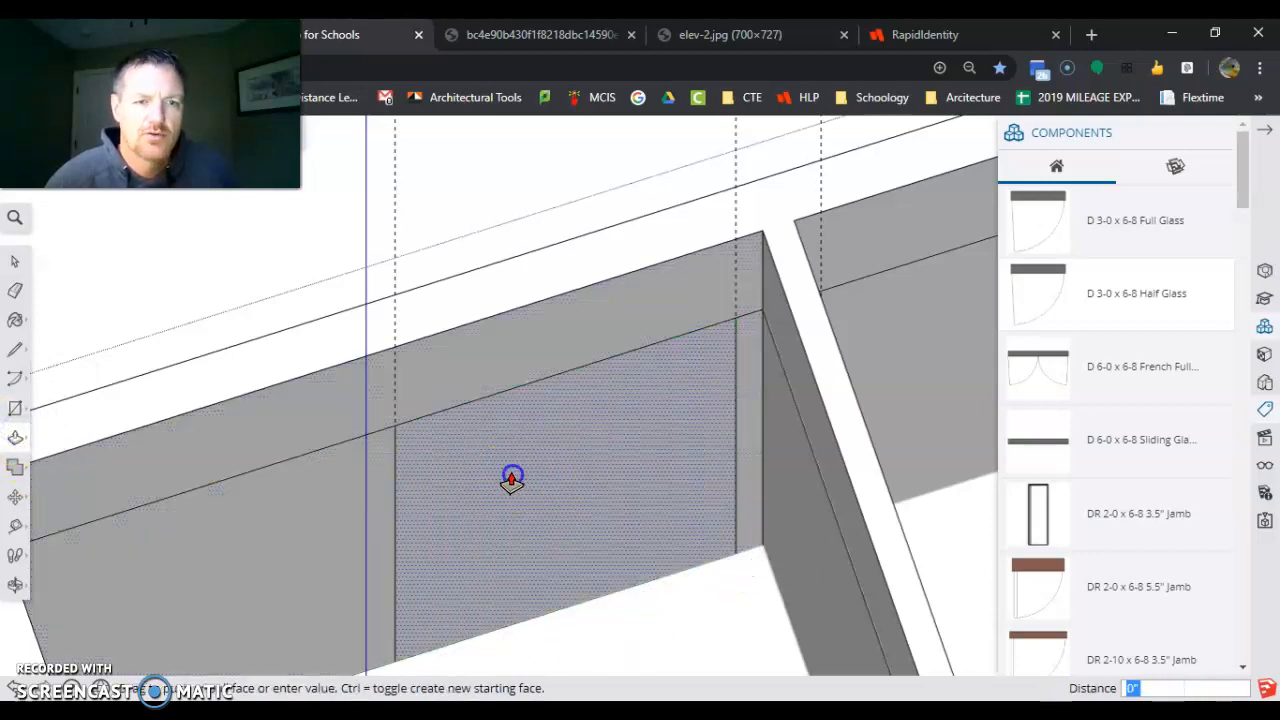
left_click(511, 477)
left_click(483, 420)
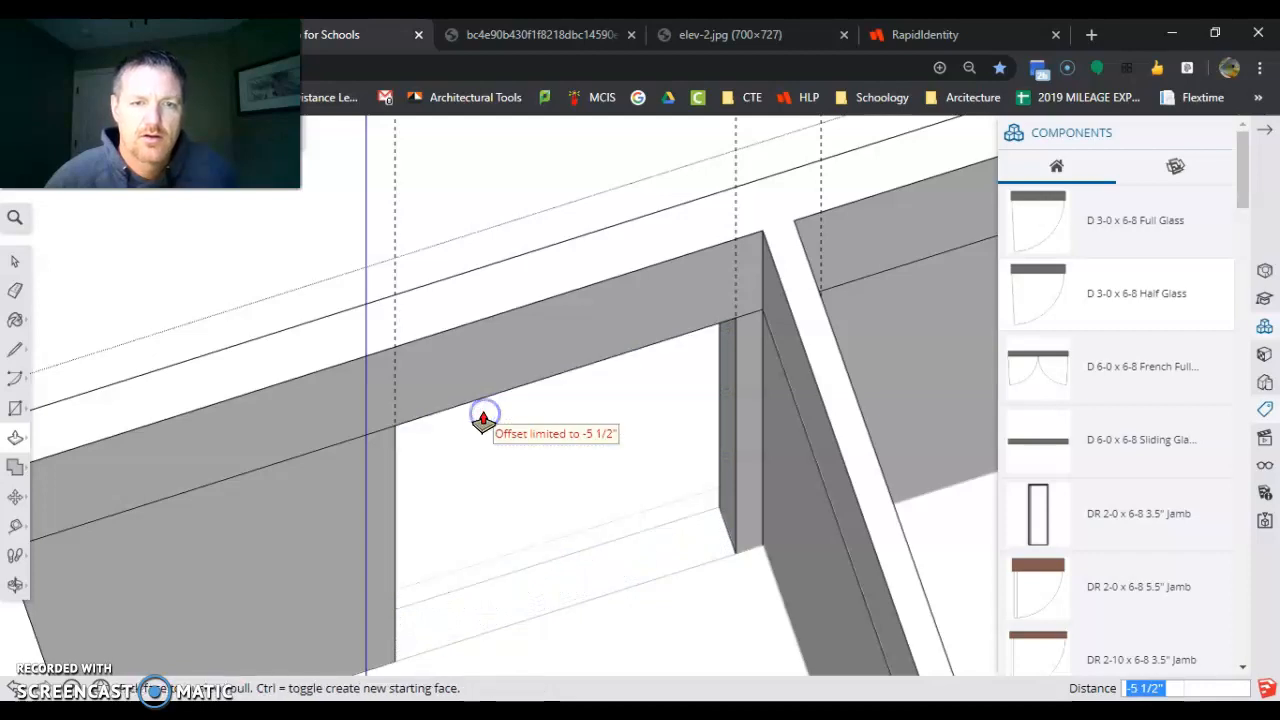
- Insert the D 3-0 x 6-8 Half Glass door in the doorway and move it about 3/8" to align its frame with the opening's upper corner
left_click(1032, 293)
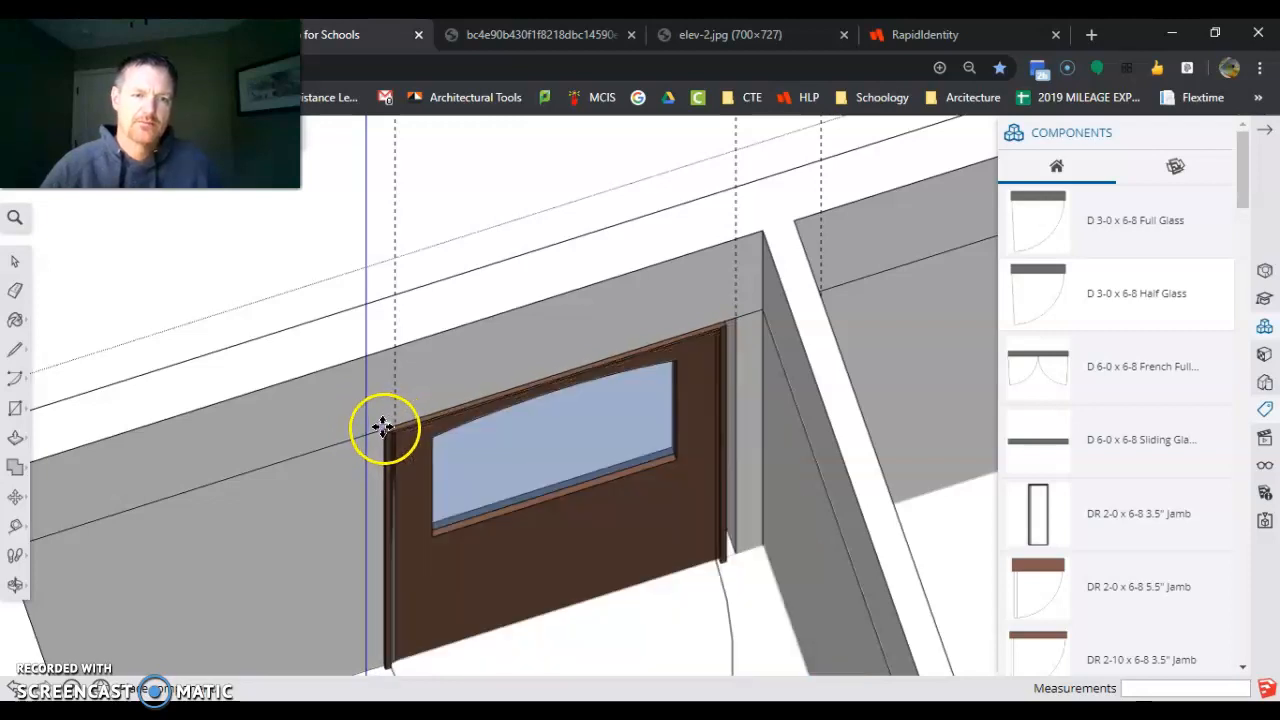
scroll(386, 429, "up", 6)
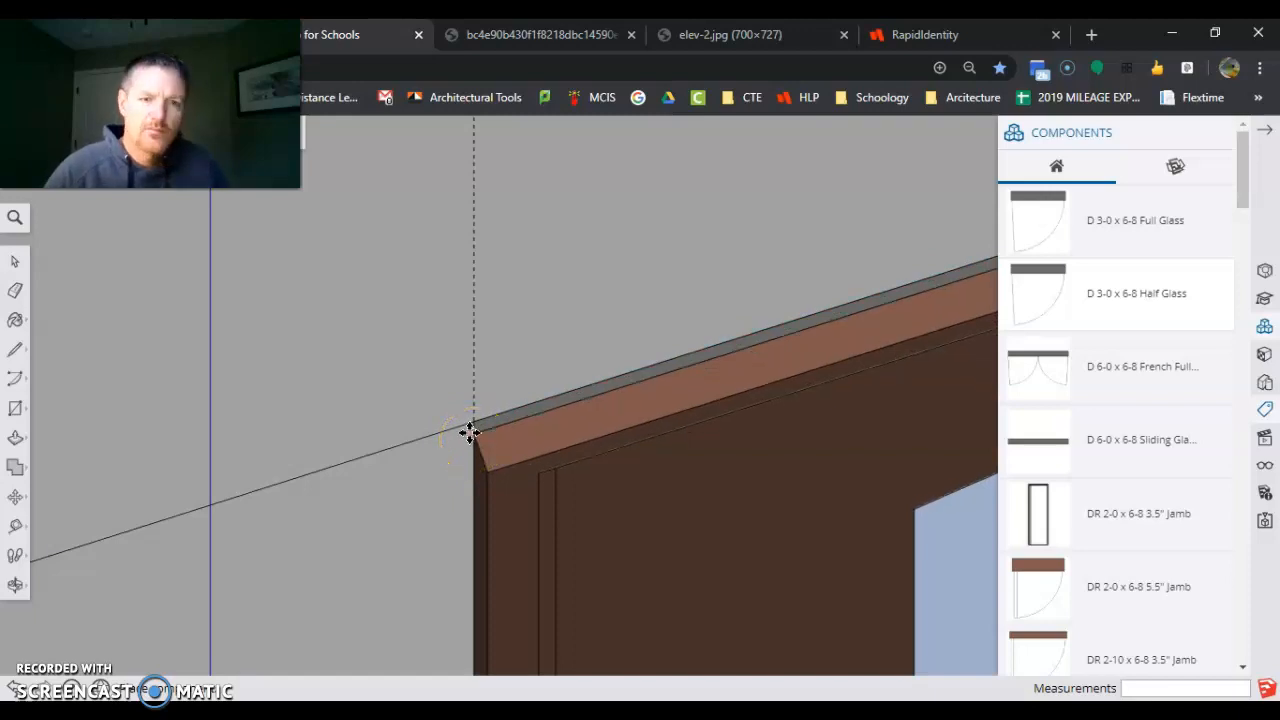
left_click(470, 430)
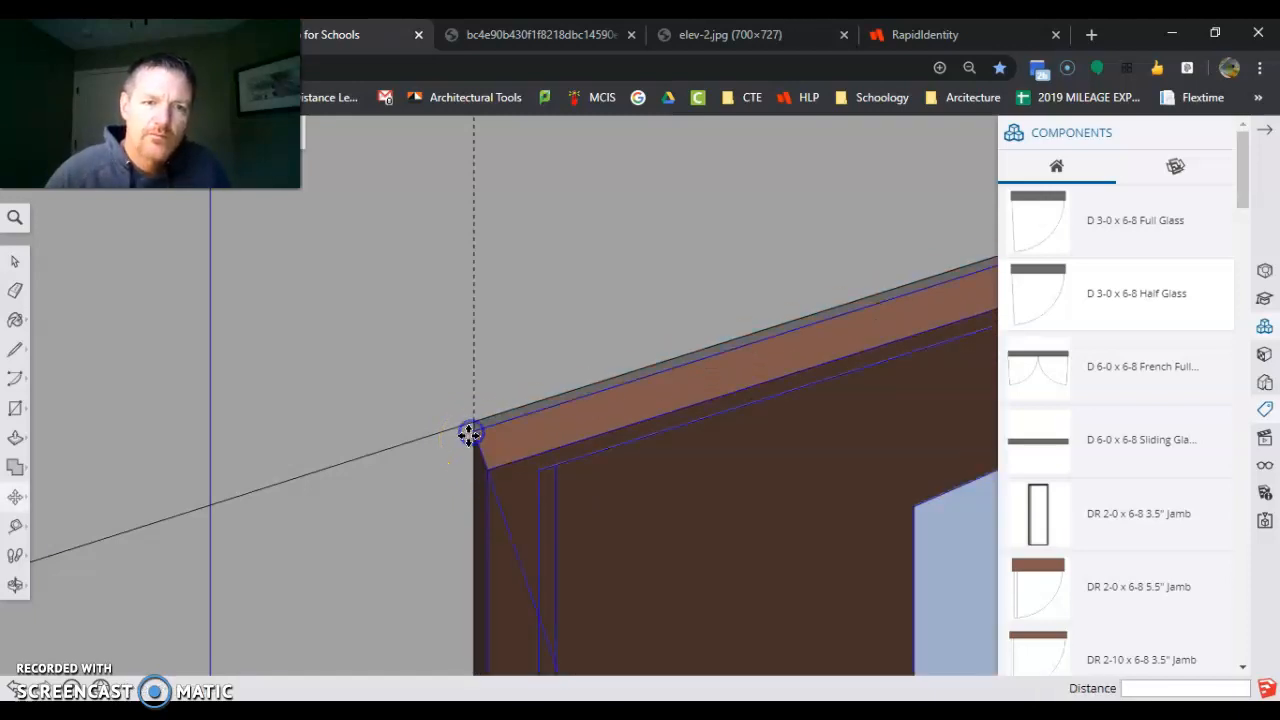
left_click(472, 436)
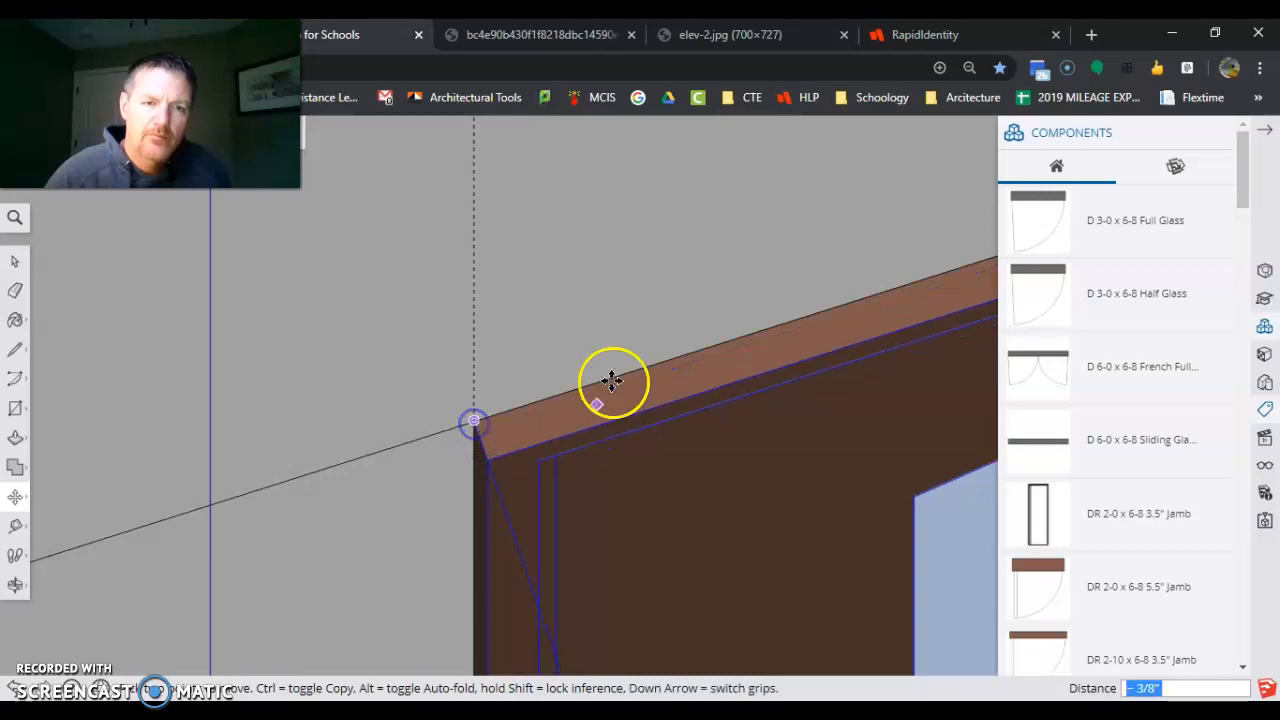
scroll(317, 351, "down", 8)
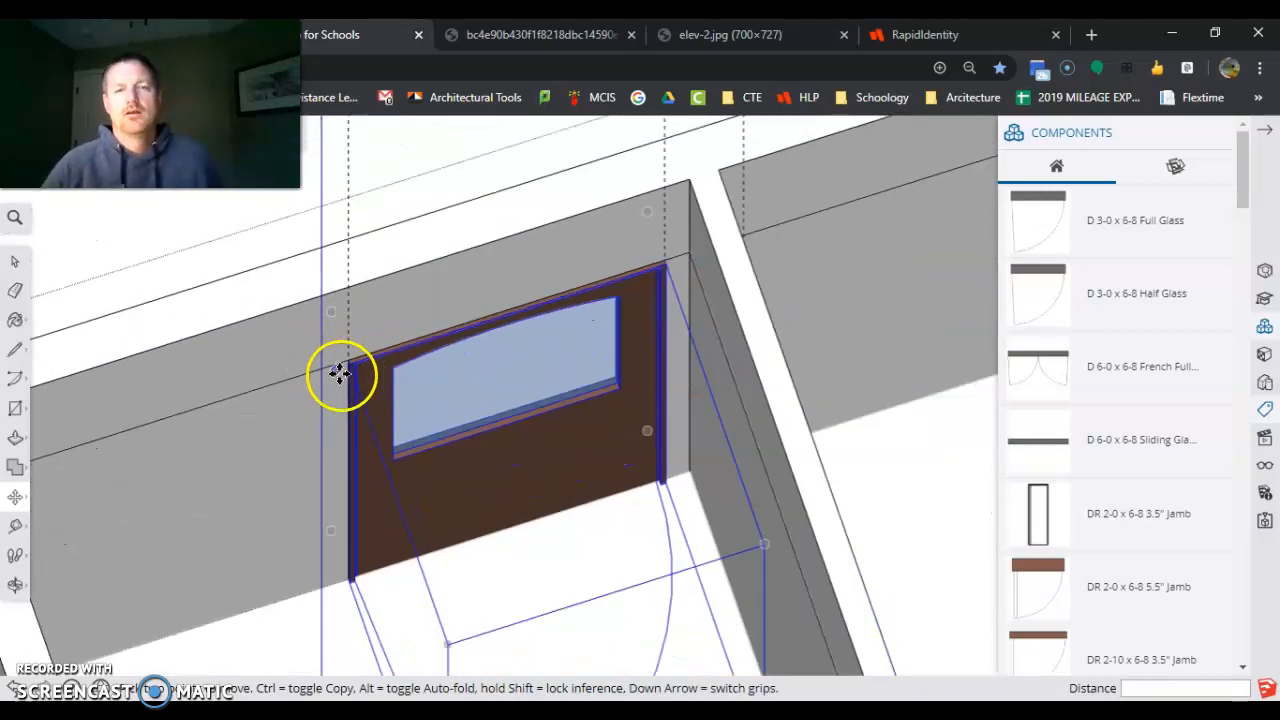
middle_click_drag(332, 525, 1075, 431)
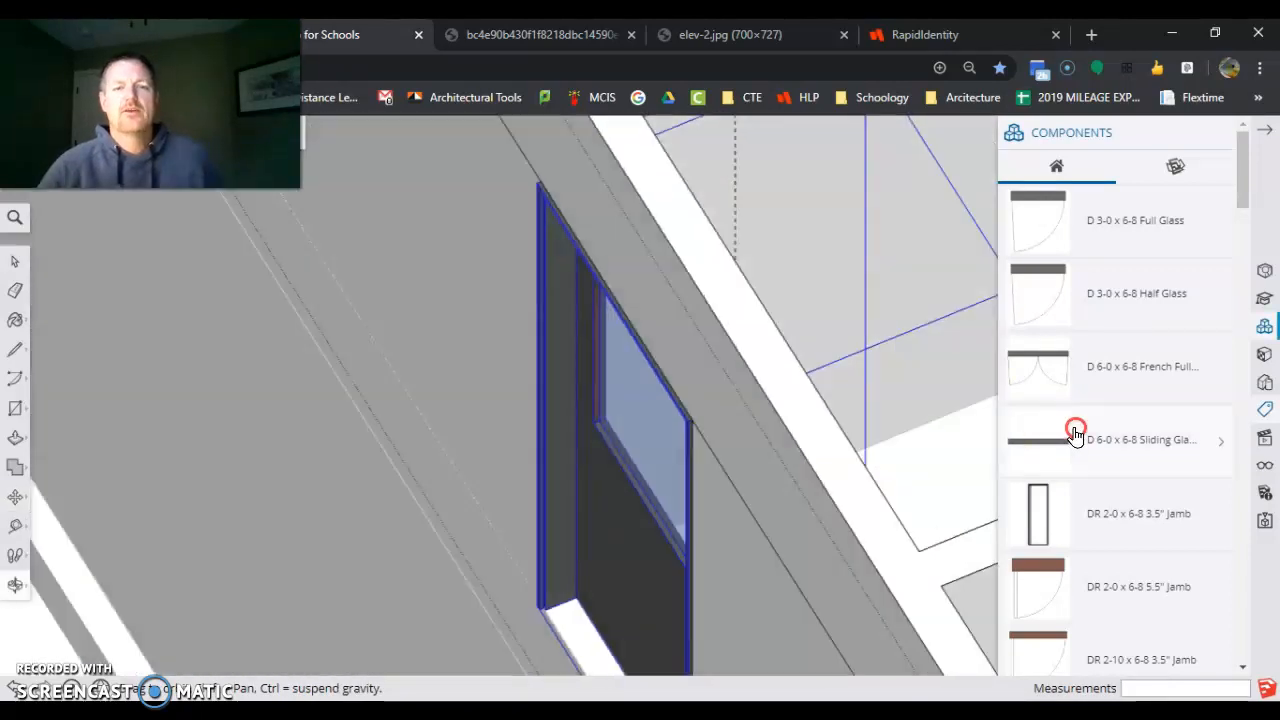
scroll(389, 308, "down", 2)
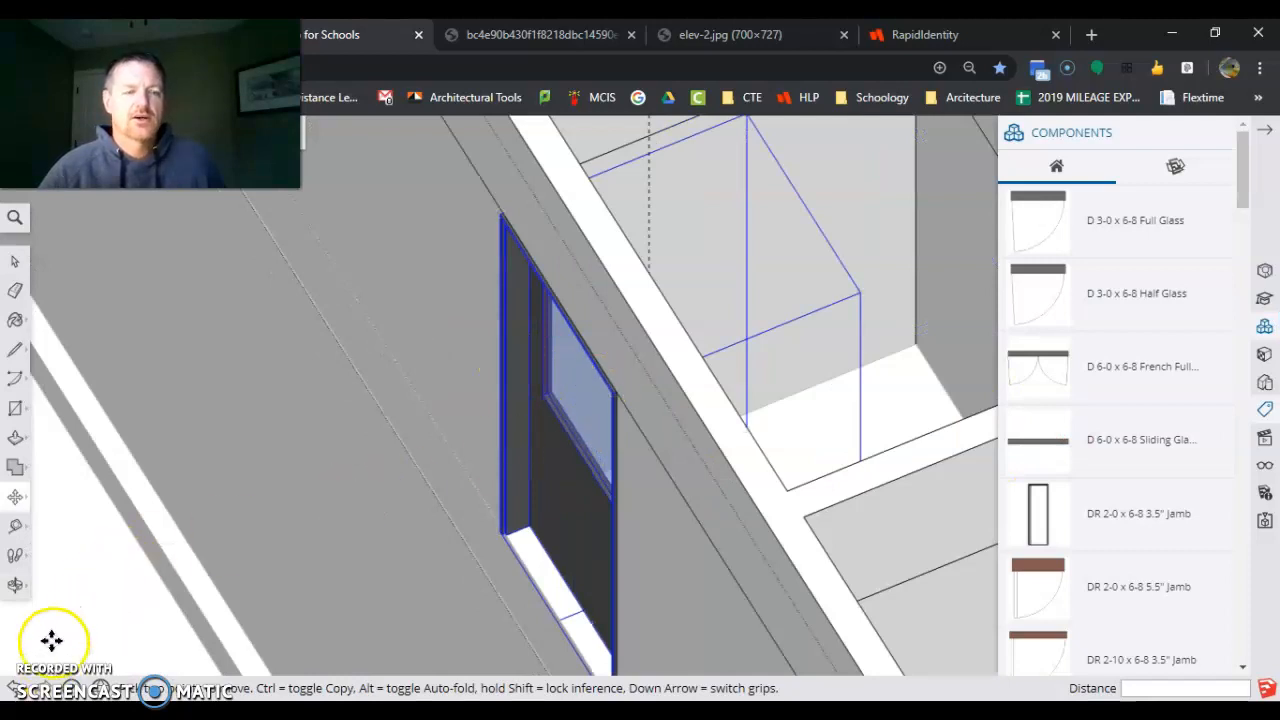
scroll(391, 262, "down", 2)
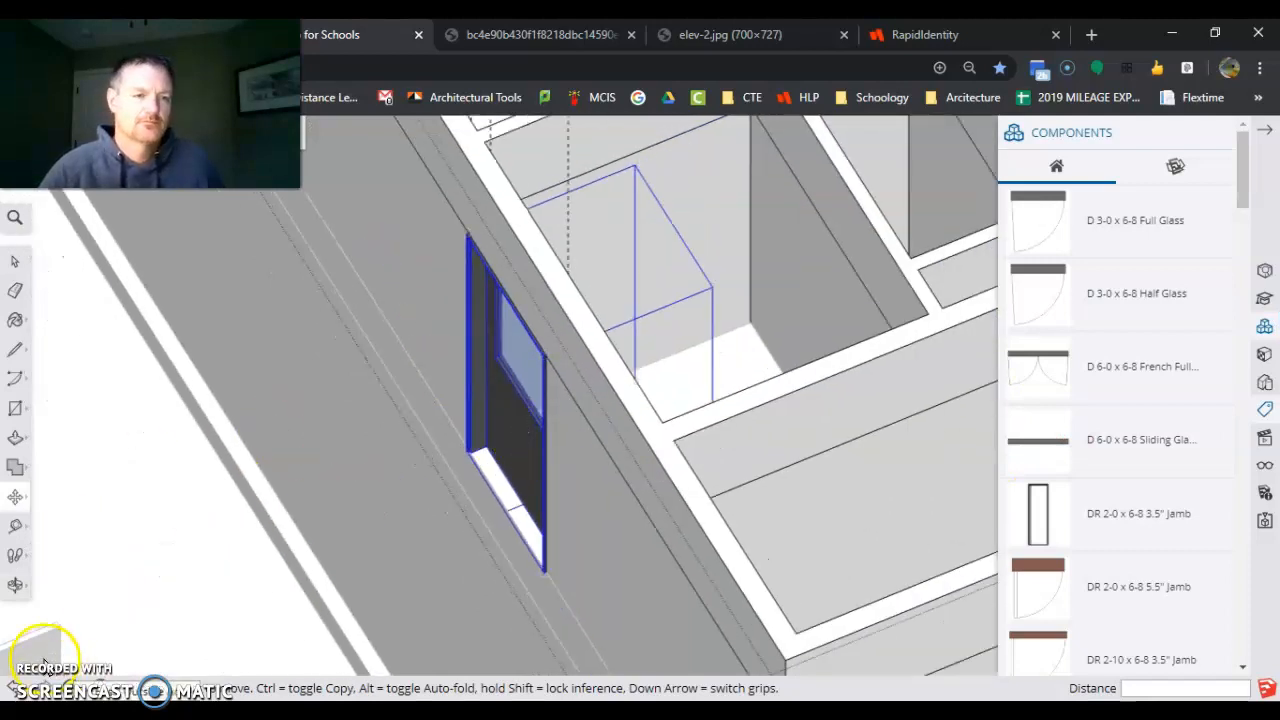